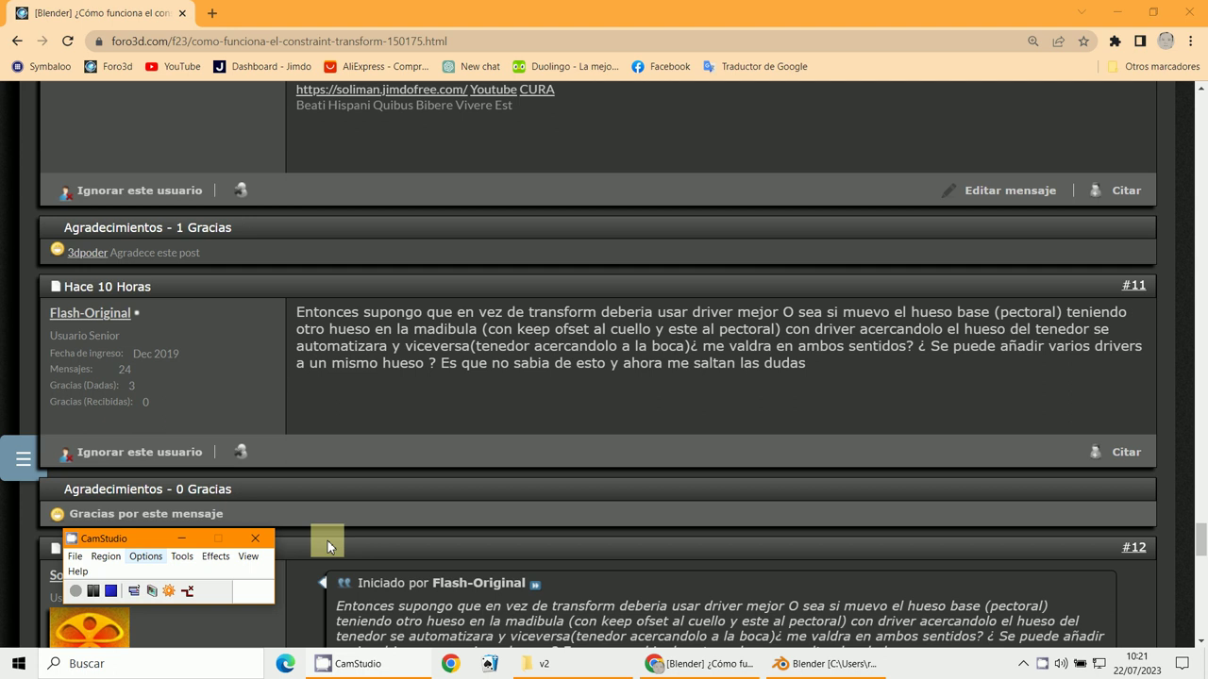
Highlight the closing questions of forum post #11 in Chrome, then switch to Blender.
drag(703, 346, 810, 358)
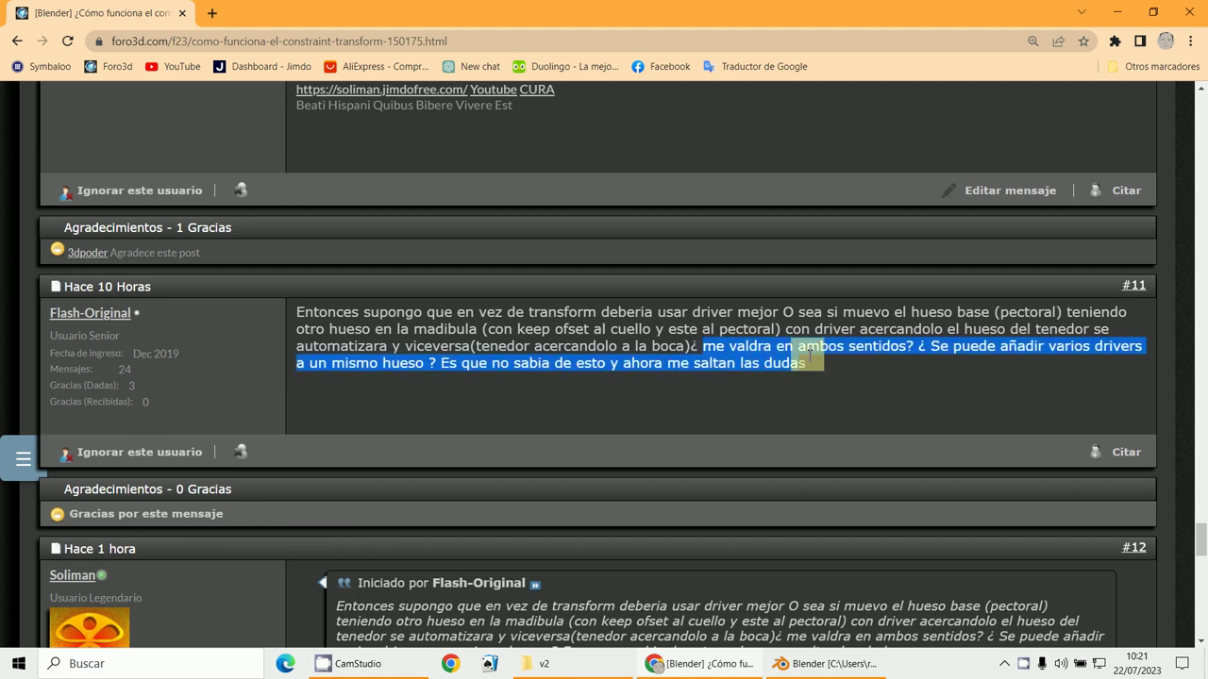
click(774, 666)
From the front view, rotate both upper arms down so they hang beside the body.
key(KP_1)
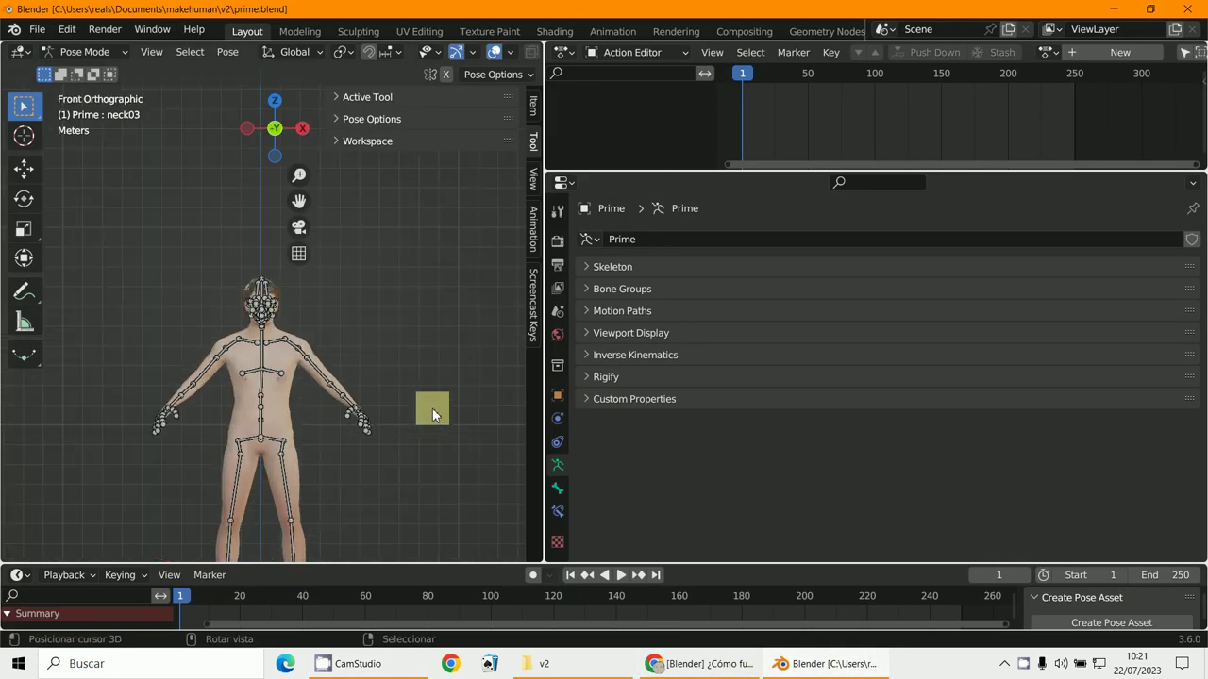
scroll(453, 396, up, 3)
scroll(469, 378, up, 3)
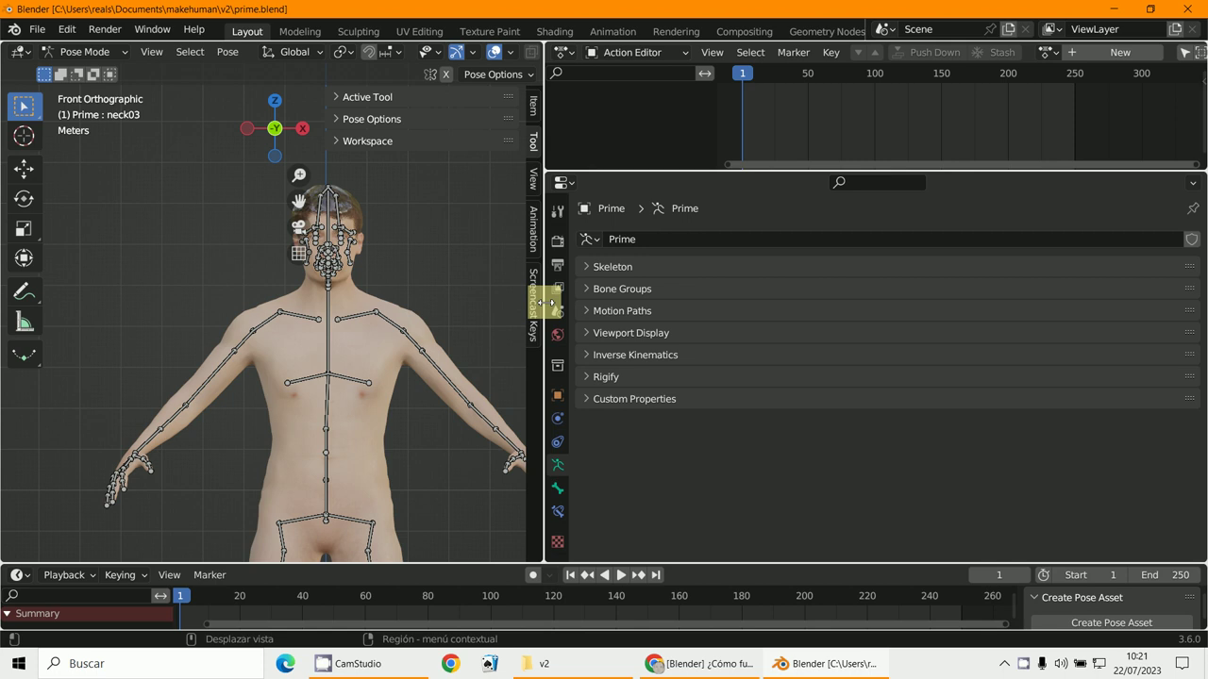
drag(545, 302, 725, 350)
scroll(561, 359, up, 2)
scroll(544, 355, up, 1)
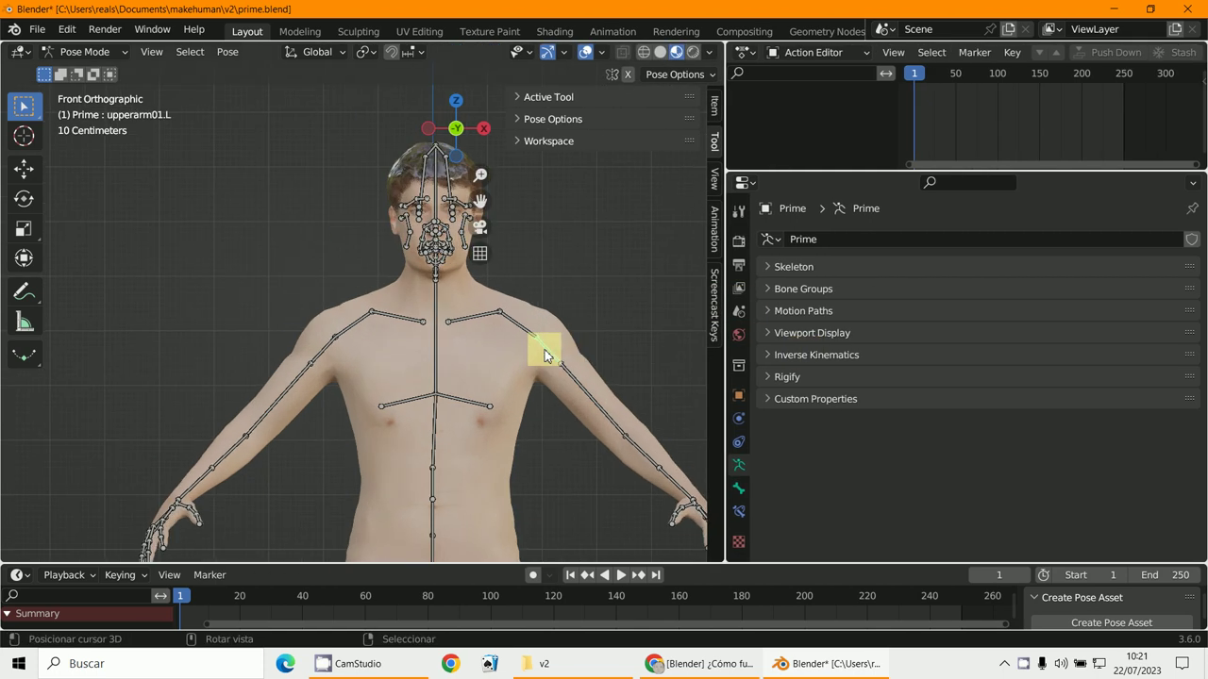
scroll(545, 355, down, 1)
scroll(506, 351, down, 1)
key(r)
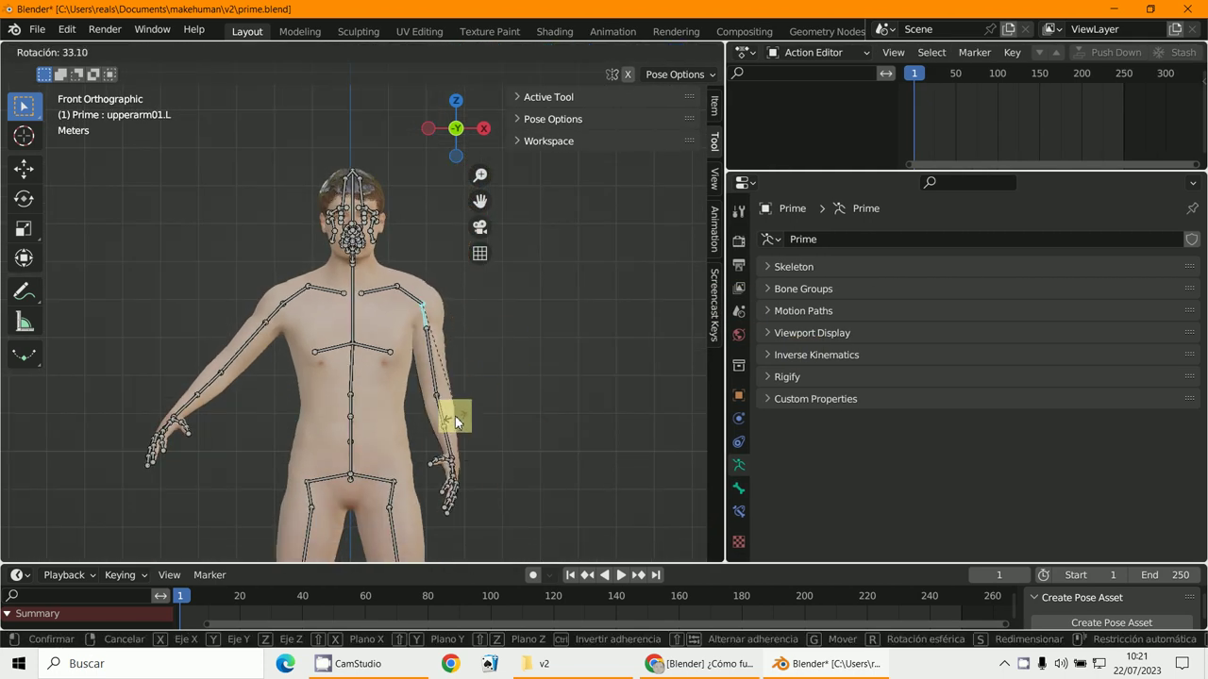
click(442, 419)
click(275, 309)
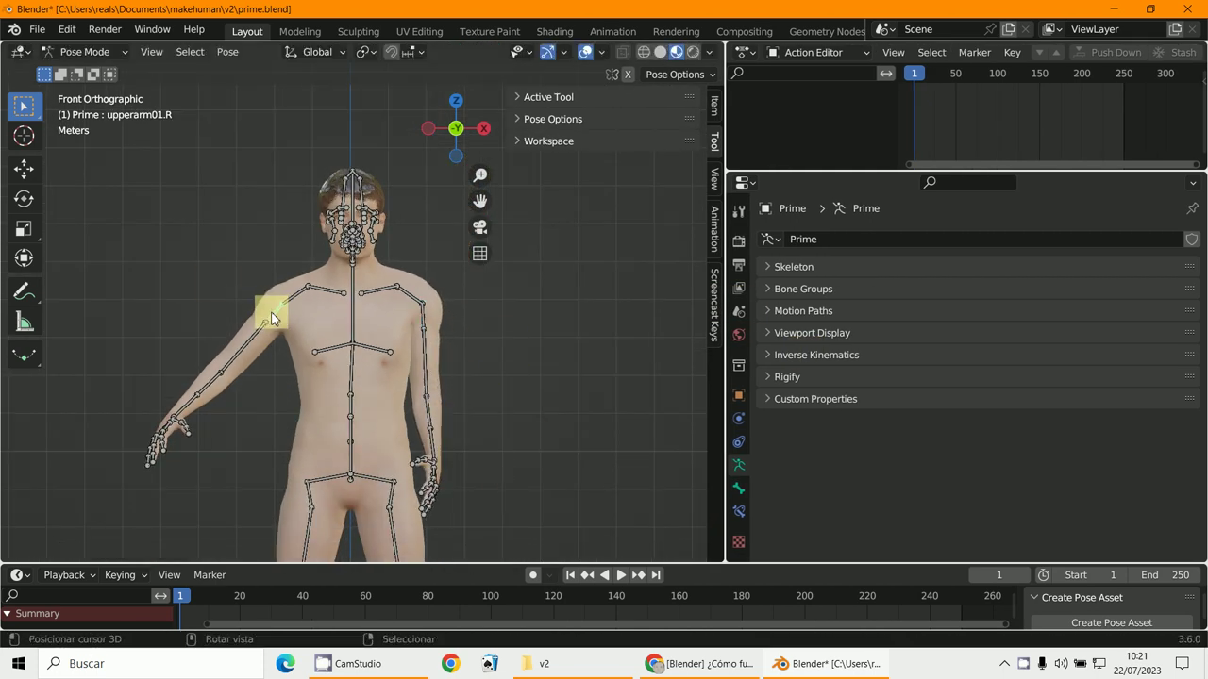
key(r)
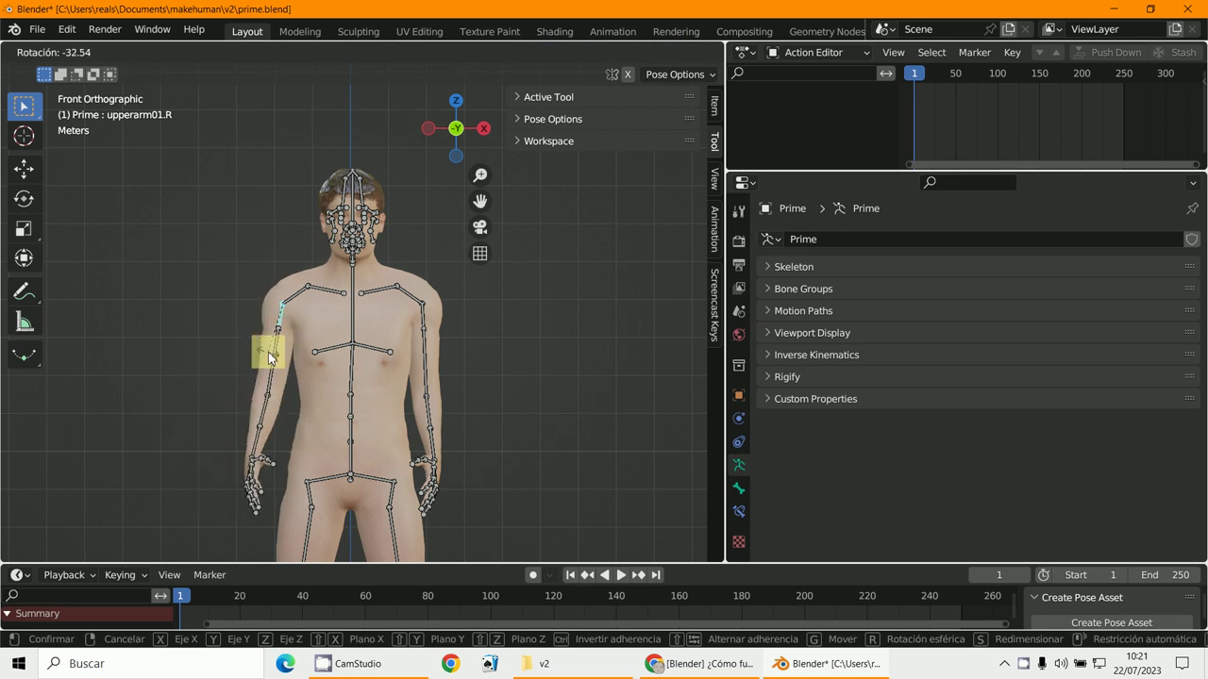
click(272, 342)
From the side view, rotate the left and right forearm bones down toward the body.
scroll(345, 404, down, 1)
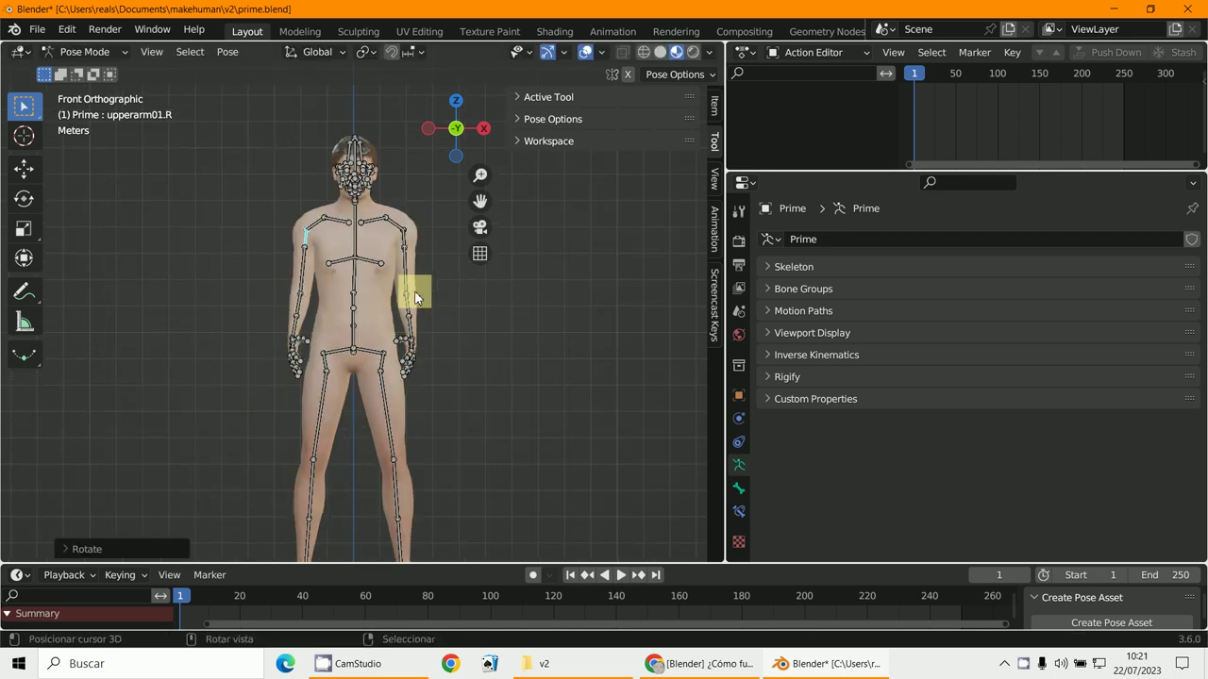
click(412, 311)
key(KP_3)
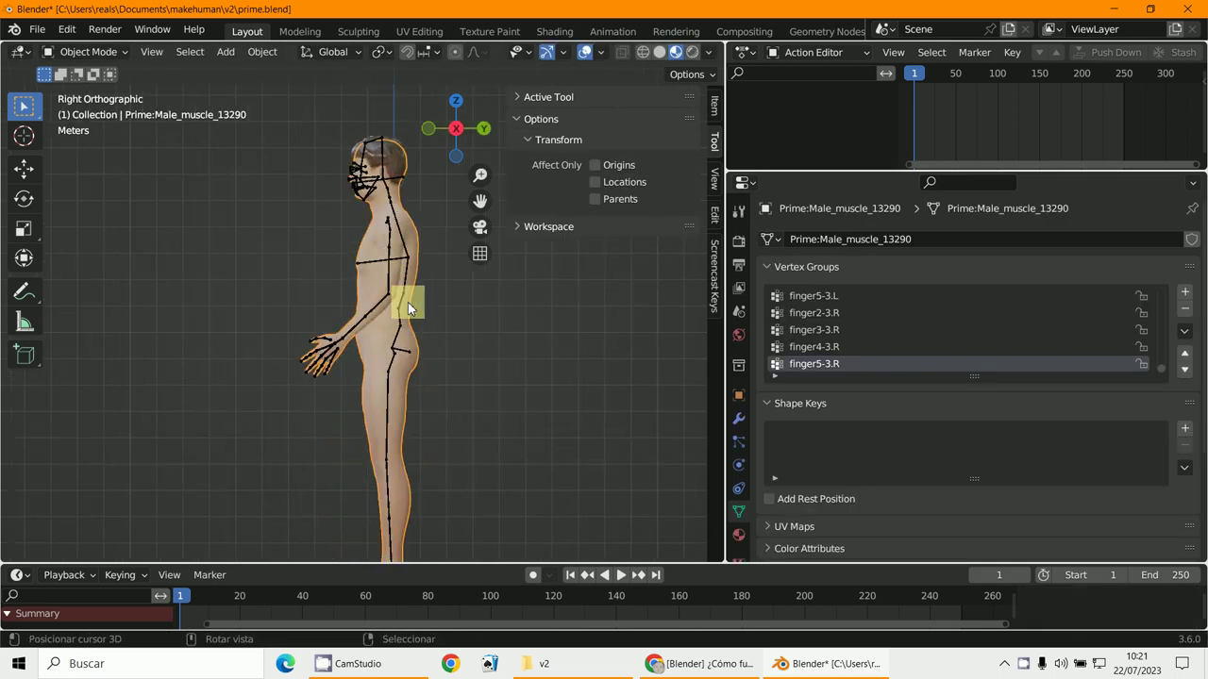
scroll(441, 311, up, 4)
click(391, 343)
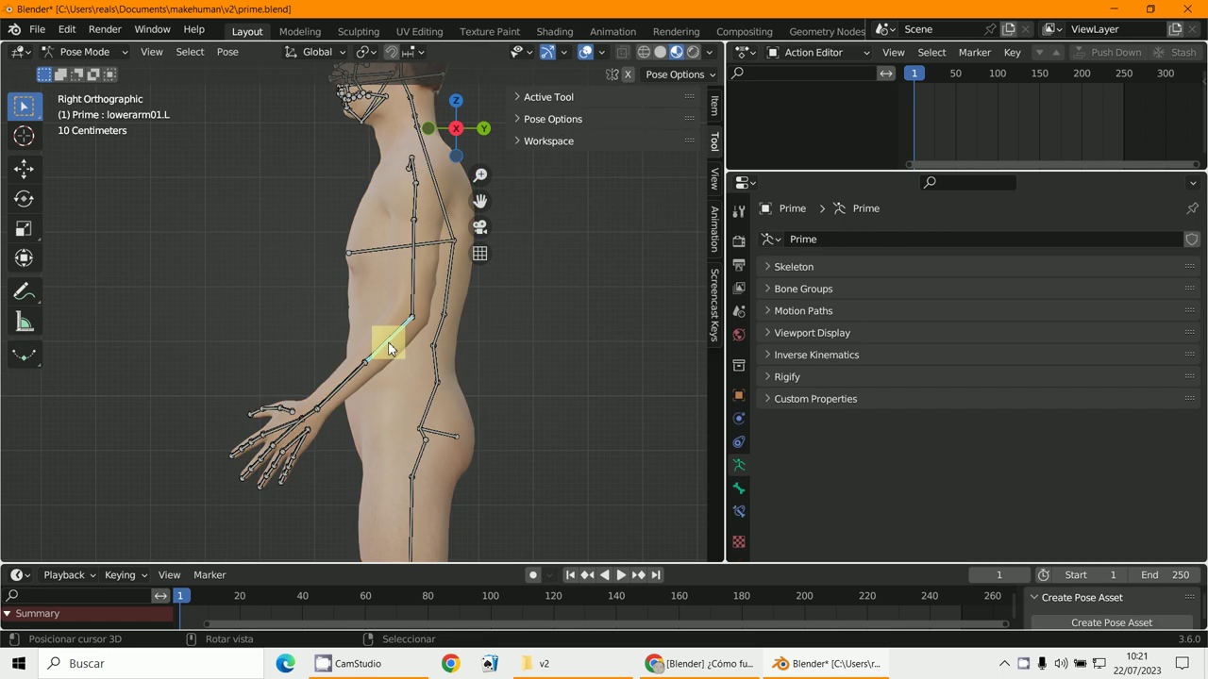
key(ctrl+z)
click(383, 347)
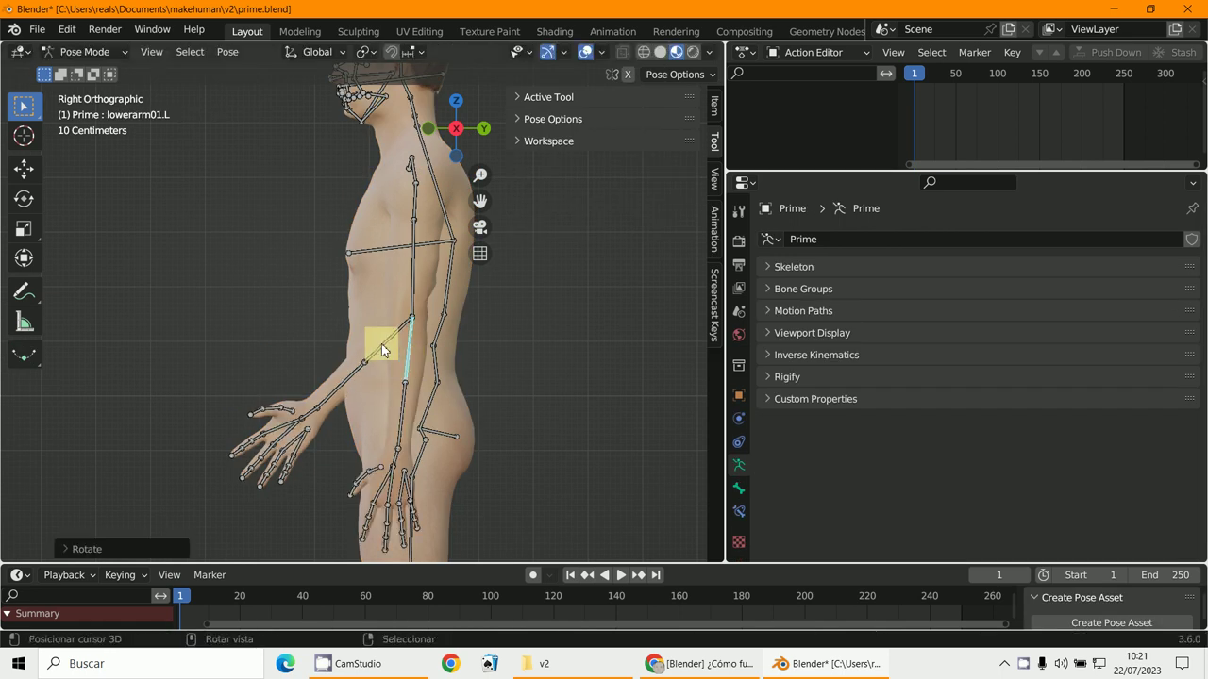
key(r)
click(400, 355)
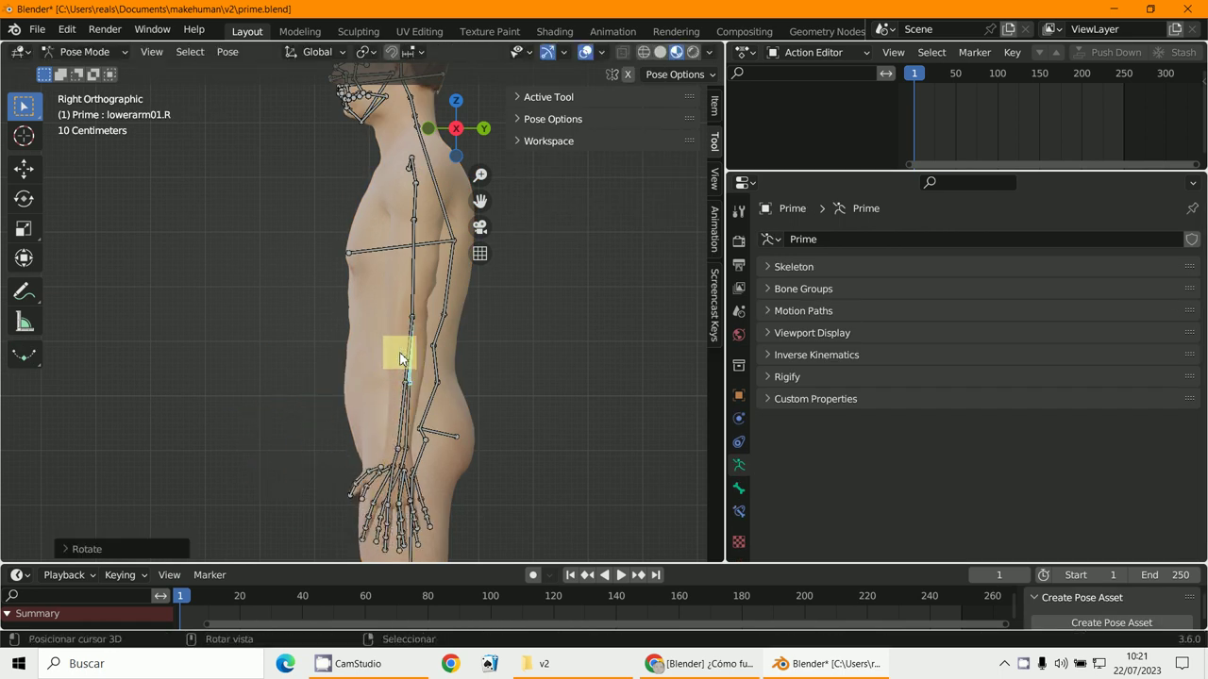
Return to the front view and enlarge the Action Editor area downward.
middle_drag(400, 353, 449, 317)
key(KP_1)
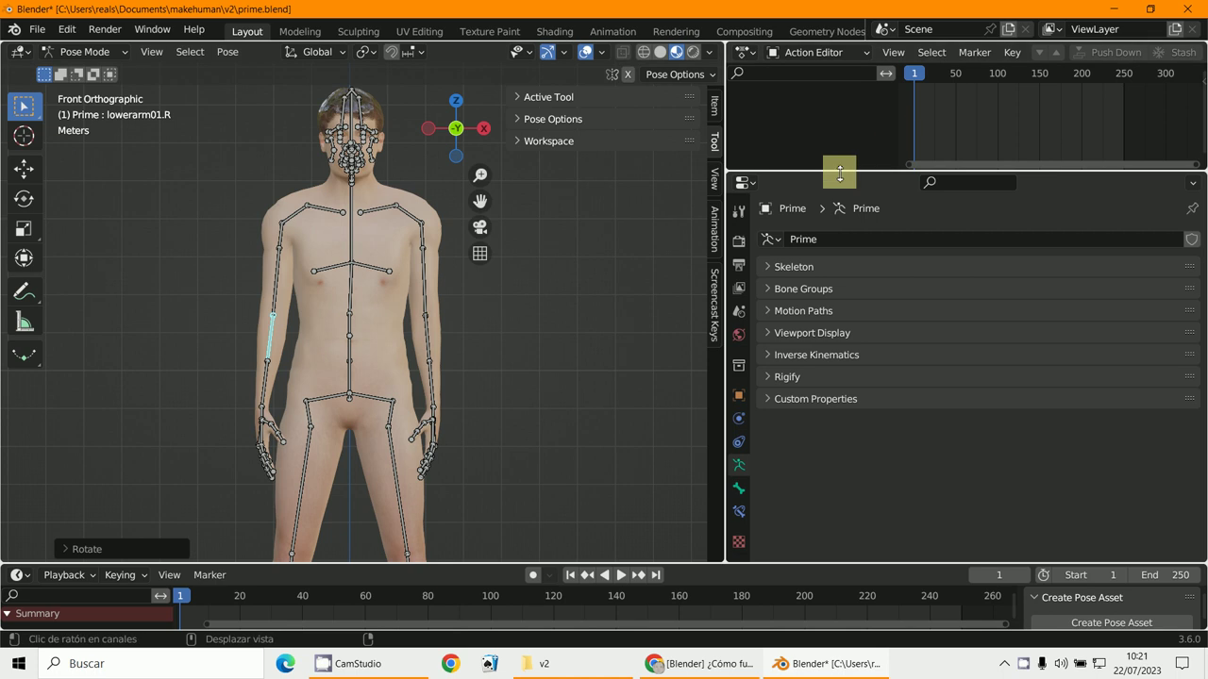
drag(840, 173, 846, 477)
Widen the Action Editor, switch it to Dope Sheet and back to Action Editor, then add action 'Action'.
drag(723, 188, 425, 226)
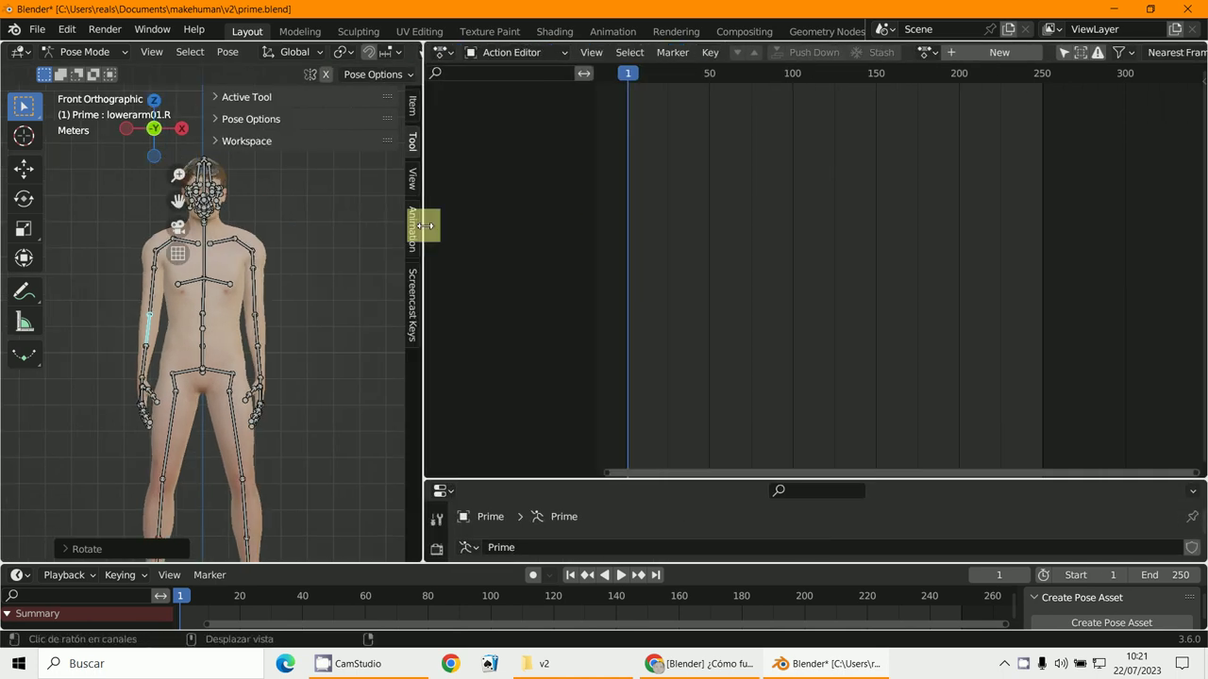
click(442, 52)
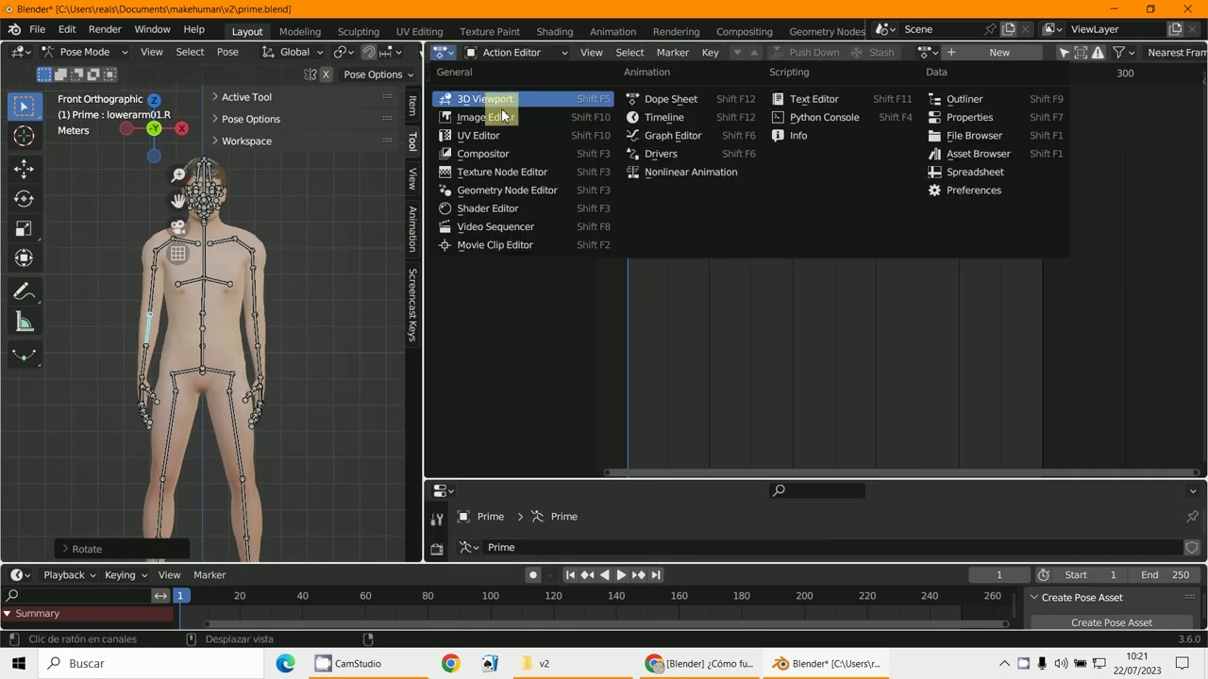
click(651, 99)
click(514, 52)
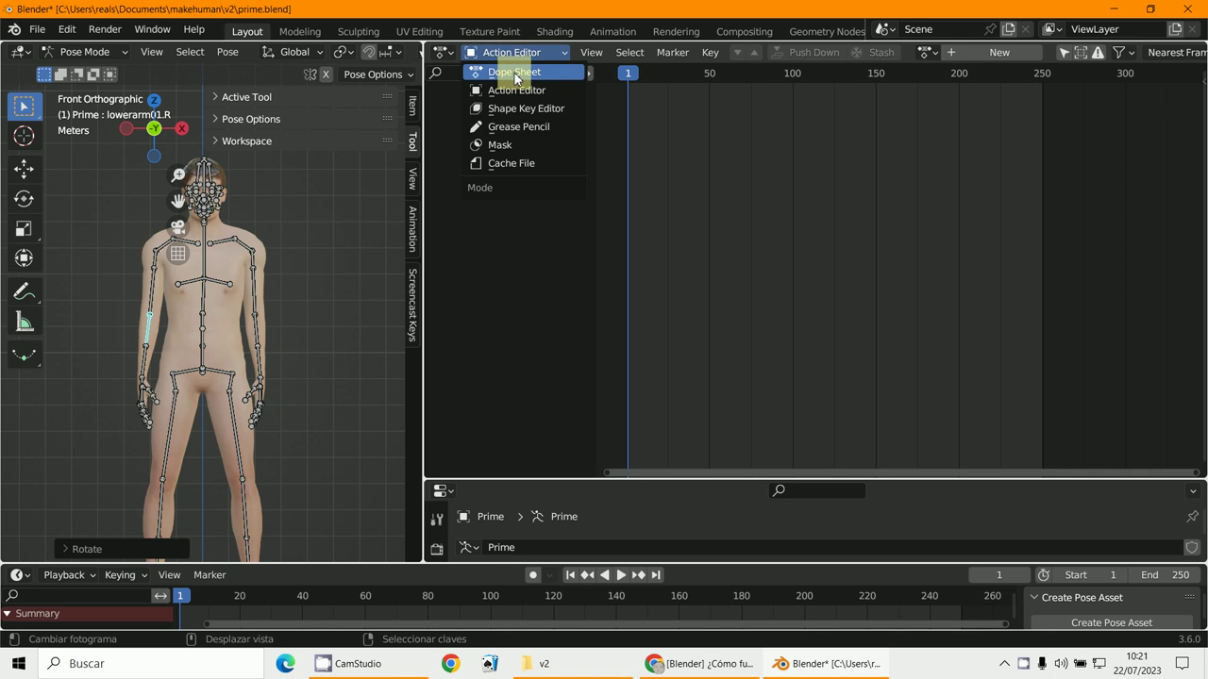
click(515, 74)
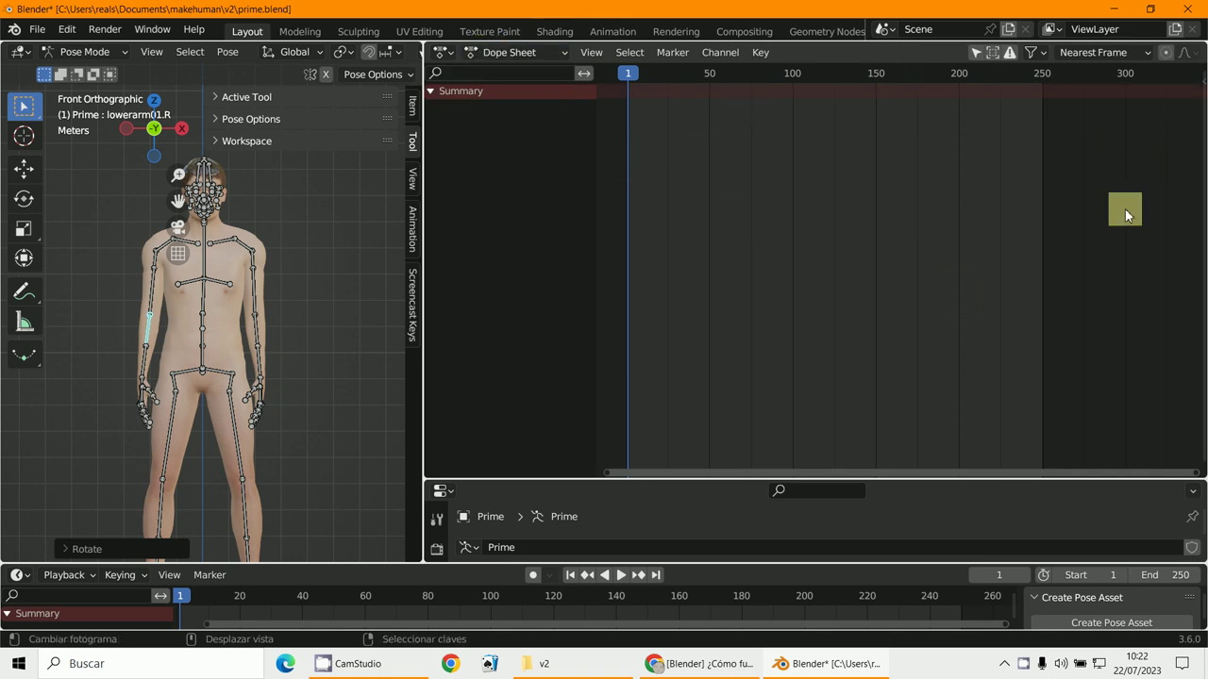
click(510, 61)
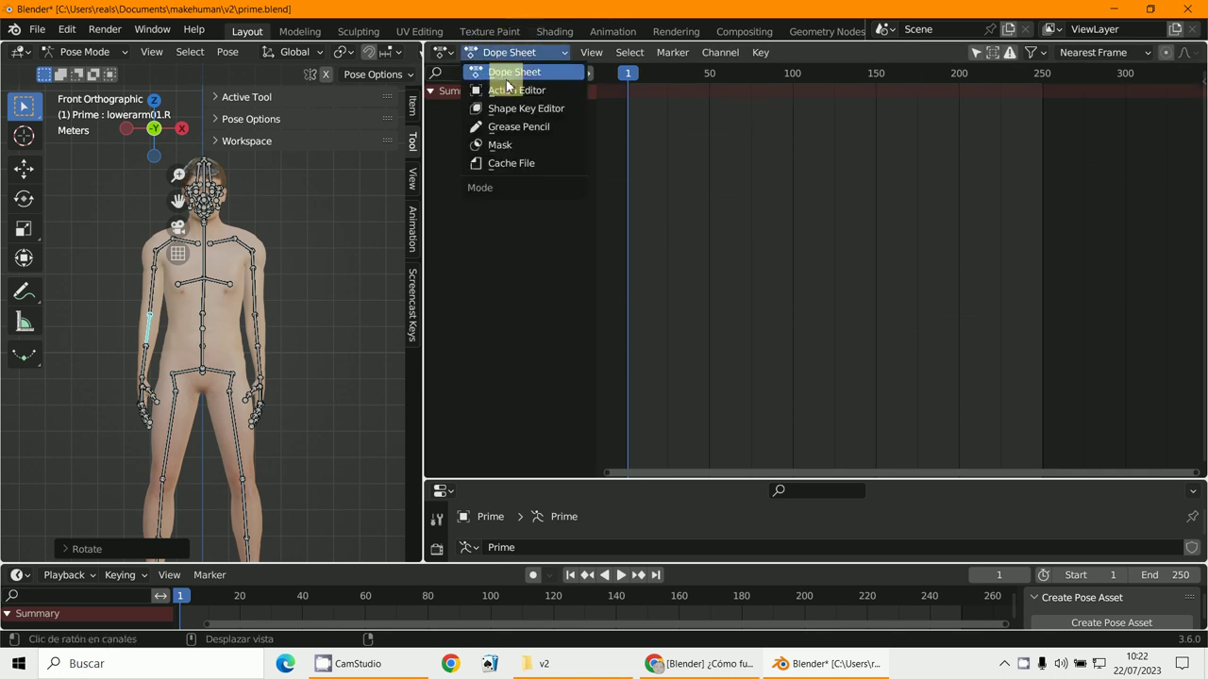
click(503, 88)
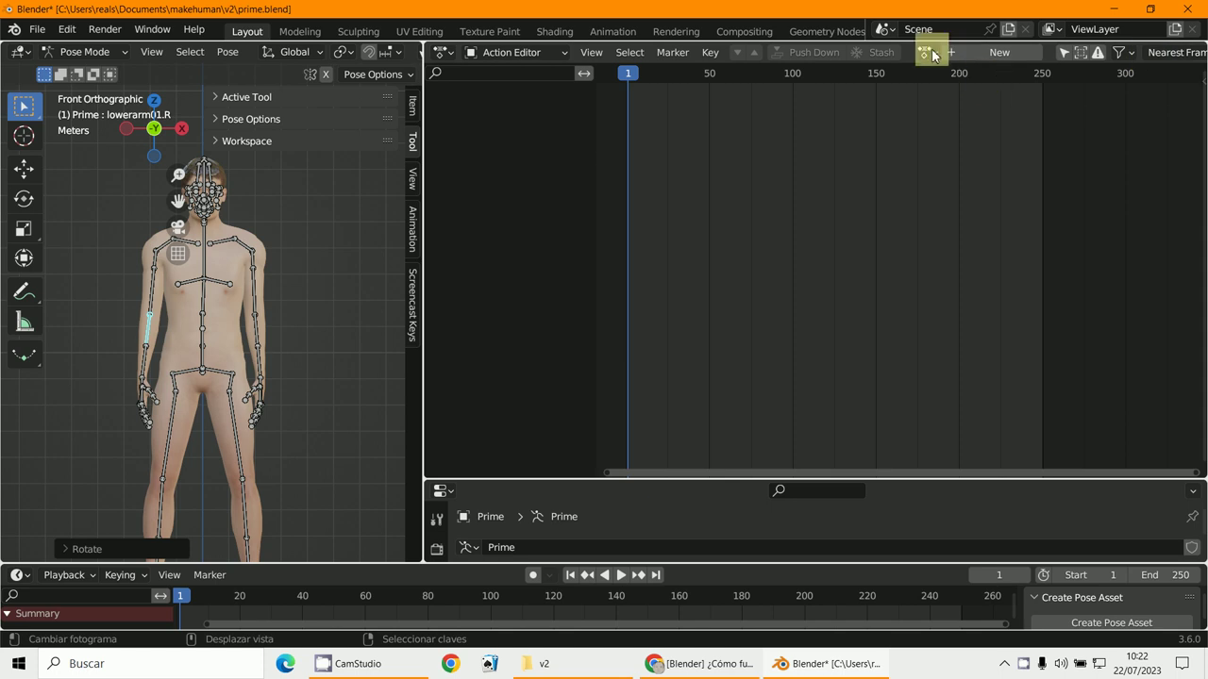
click(972, 55)
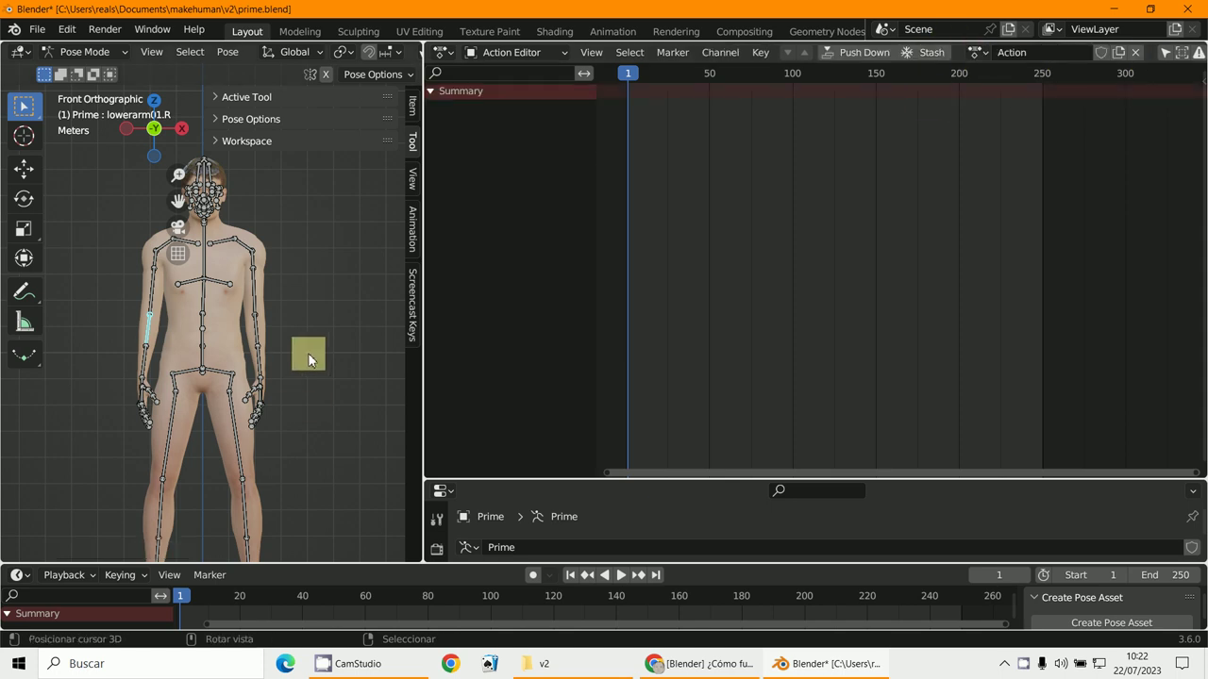
Select all bones and keyframe all available channels at frame 1.
scroll(304, 352, up, 1)
key(a)
key(i)
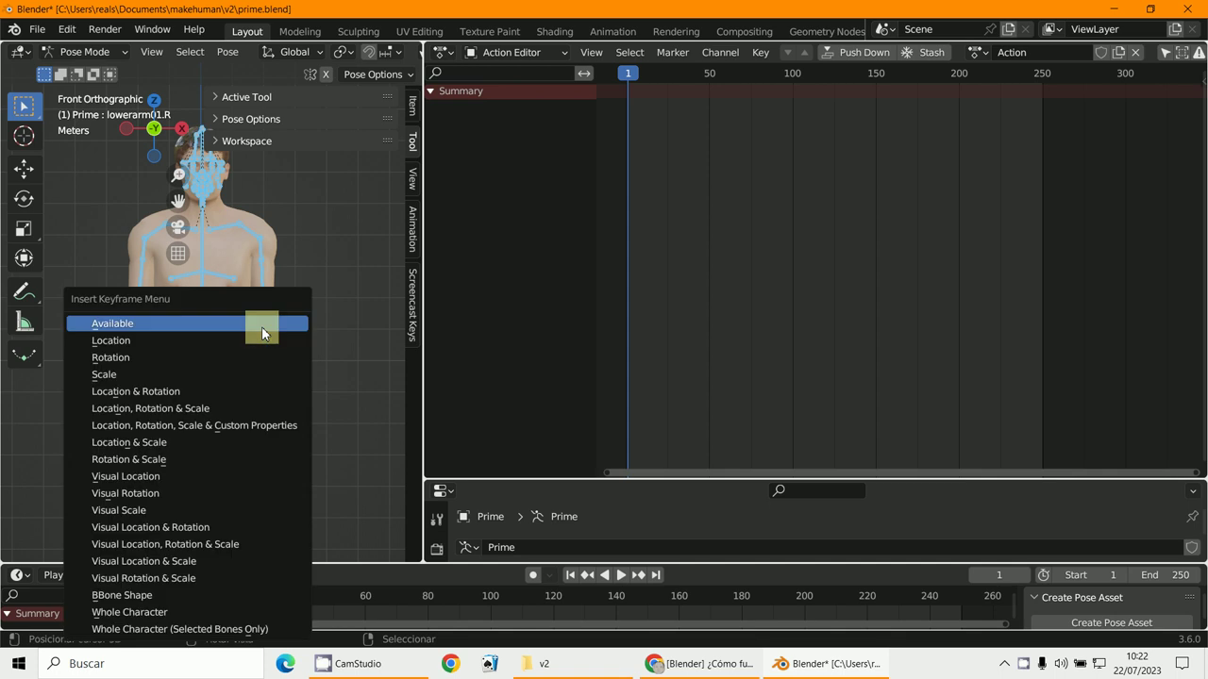
click(204, 396)
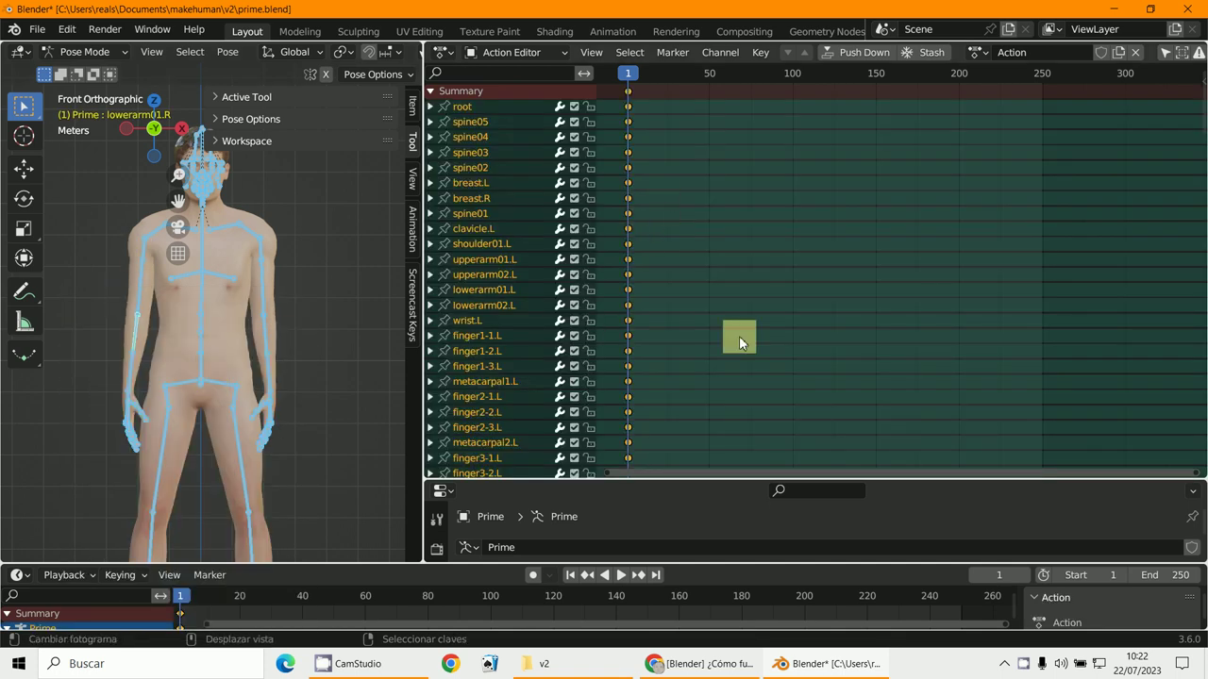
Resize the viewport/Action Editor border, ending with a wider 3D view.
middle_drag(755, 317, 802, 316)
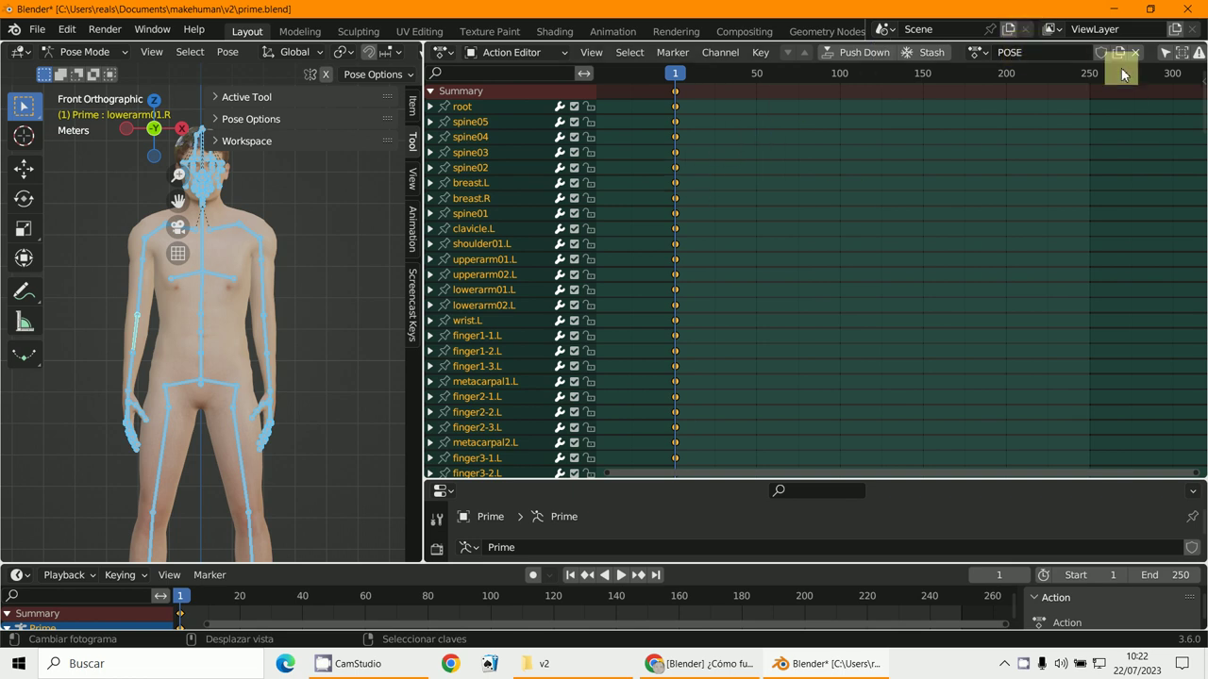
scroll(366, 261, up, 2)
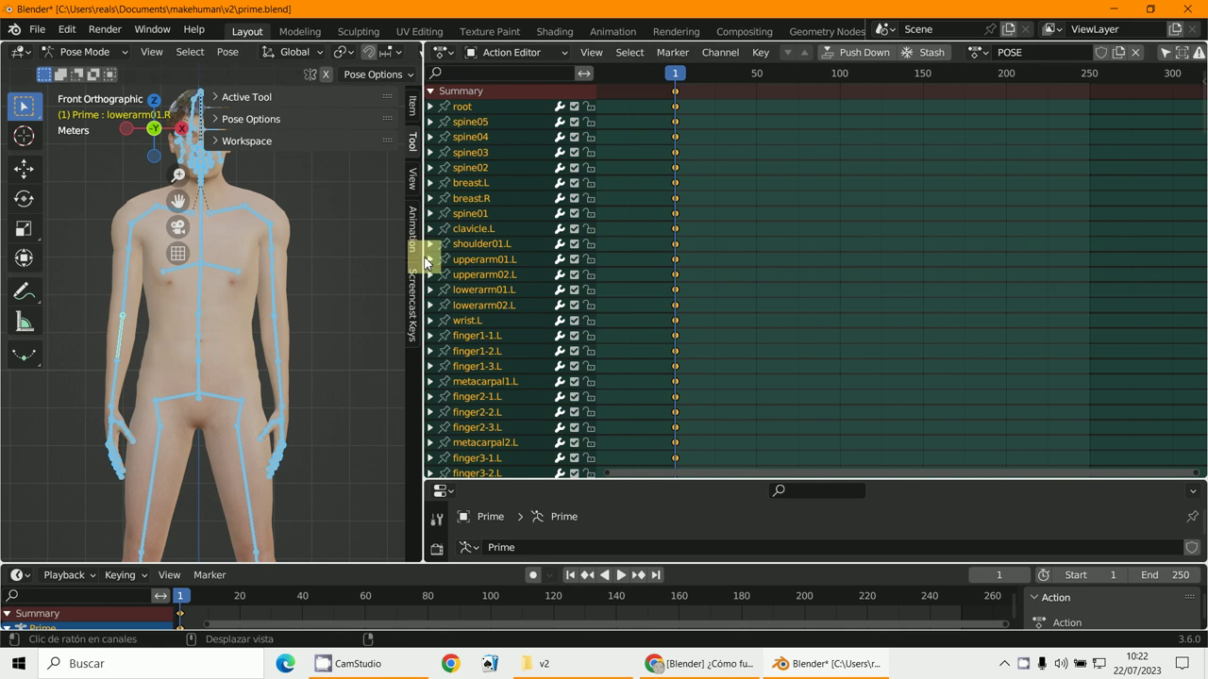
drag(425, 262, 525, 269)
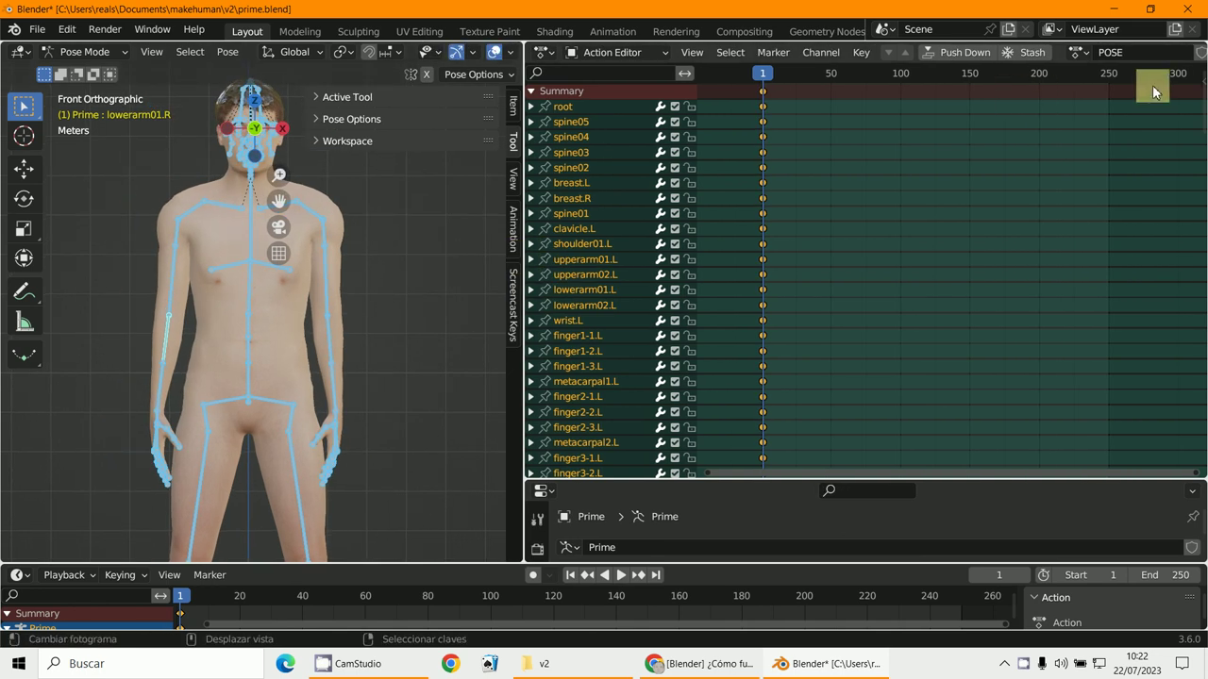
scroll(960, 105, down, 2)
scroll(1023, 205, down, 1)
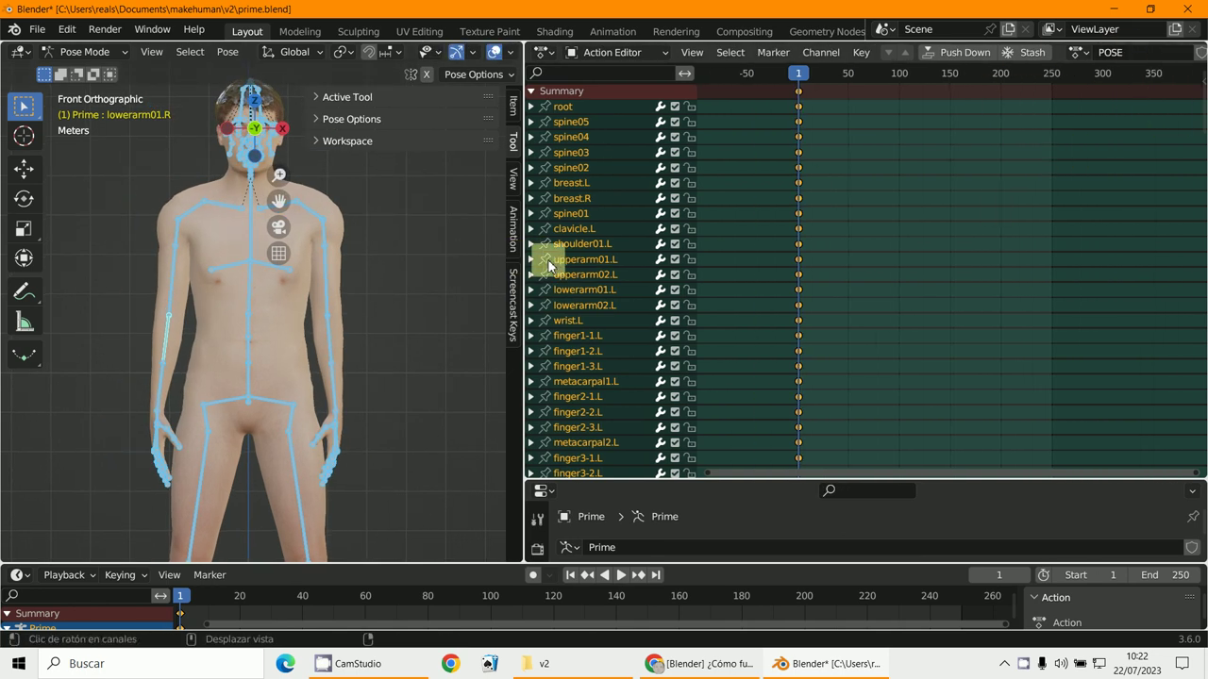
drag(519, 263, 318, 264)
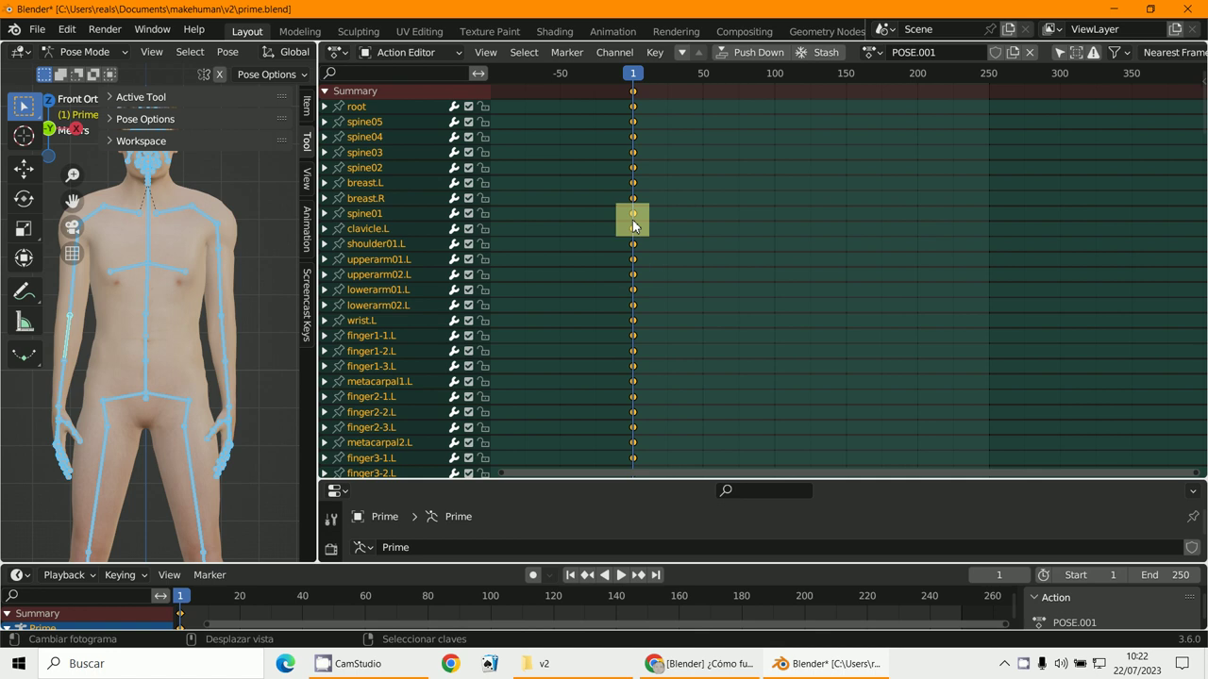
scroll(787, 208, down, 2)
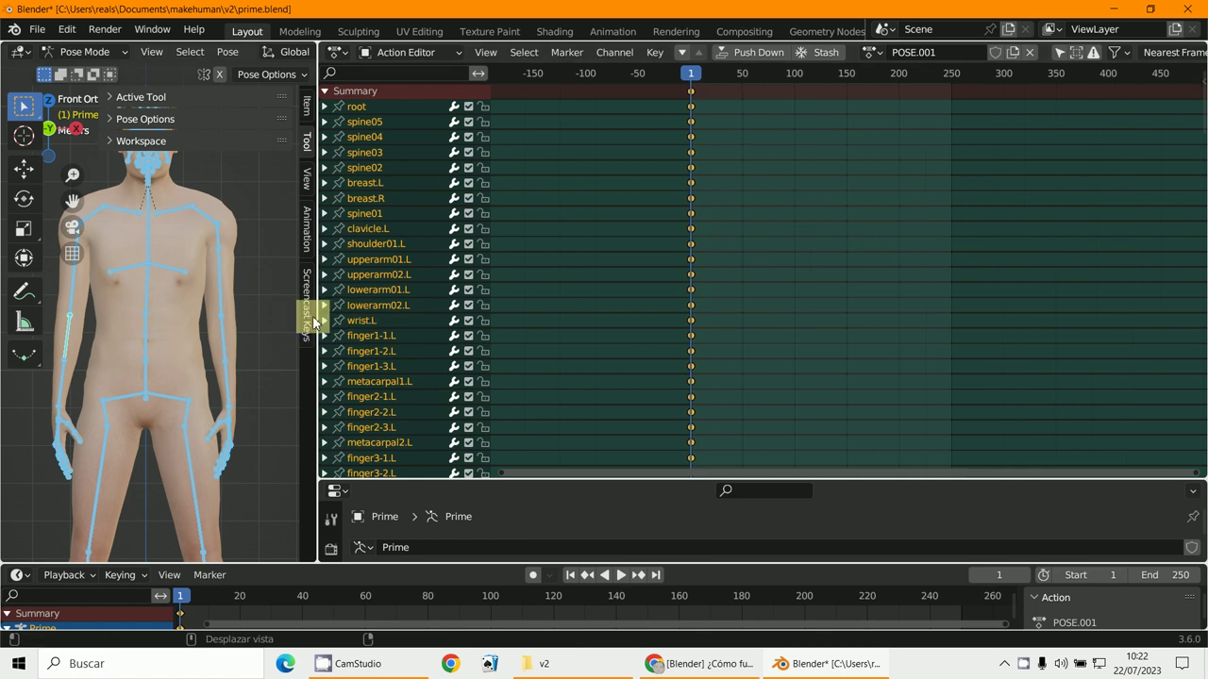
drag(314, 321, 600, 331)
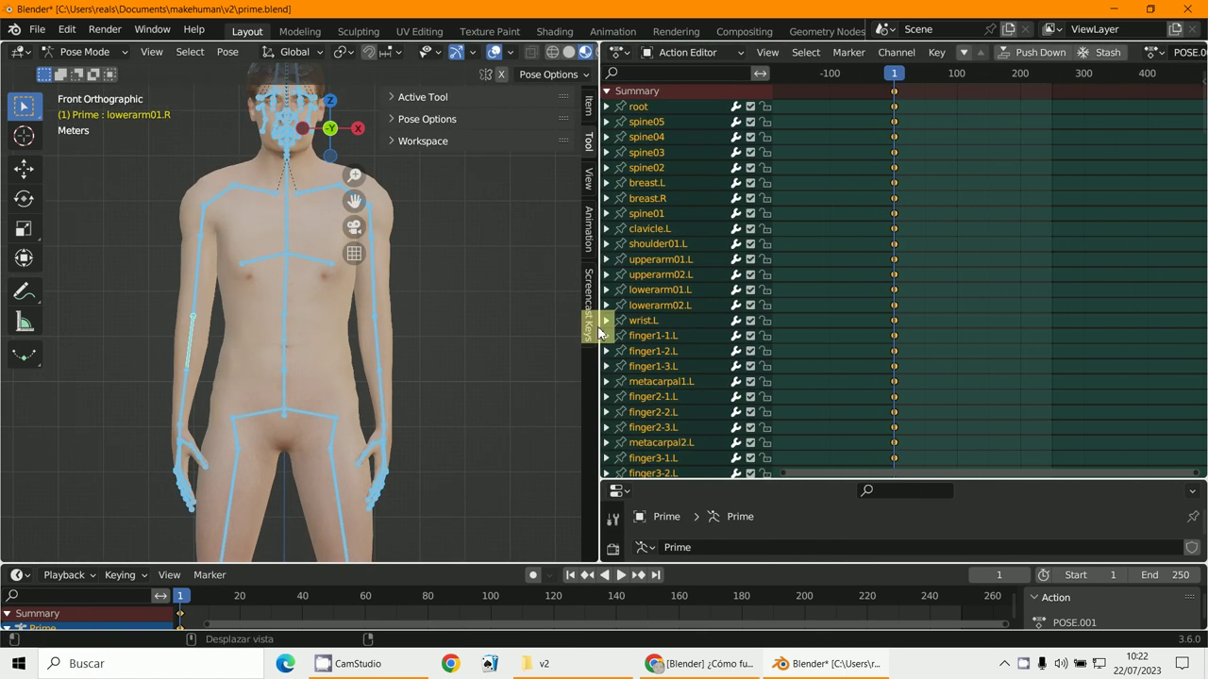
At frame 80, rotate the upperarm01.R bone from the left side view.
click(428, 622)
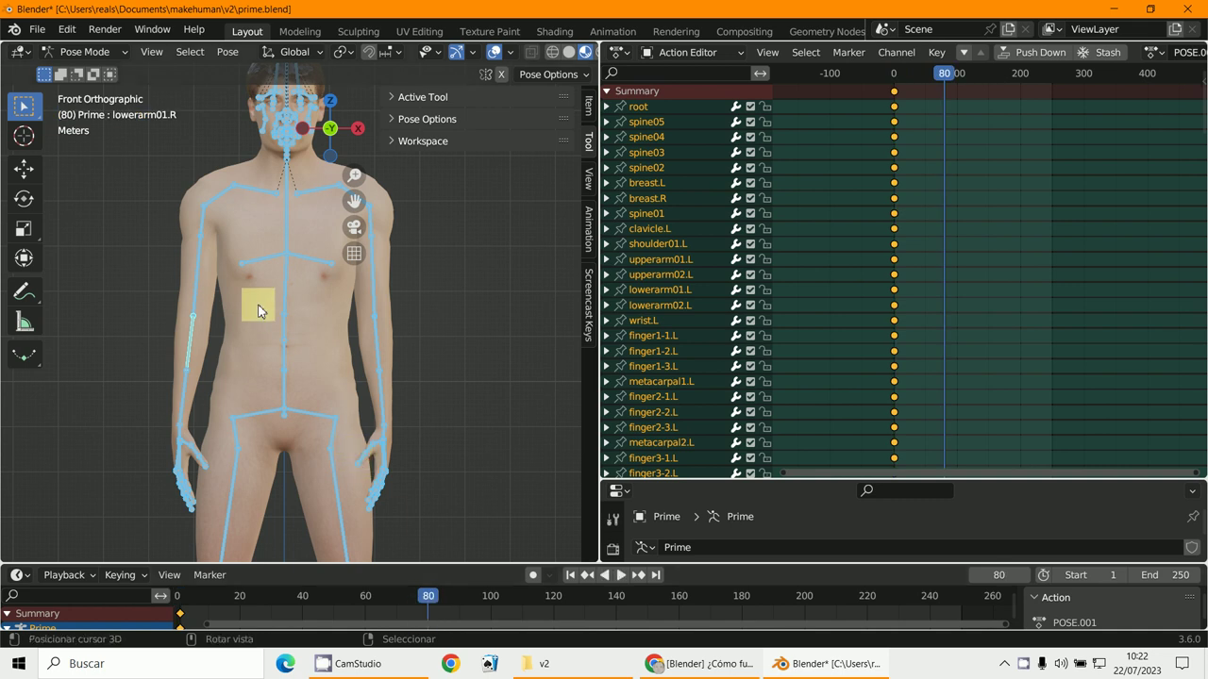
click(199, 270)
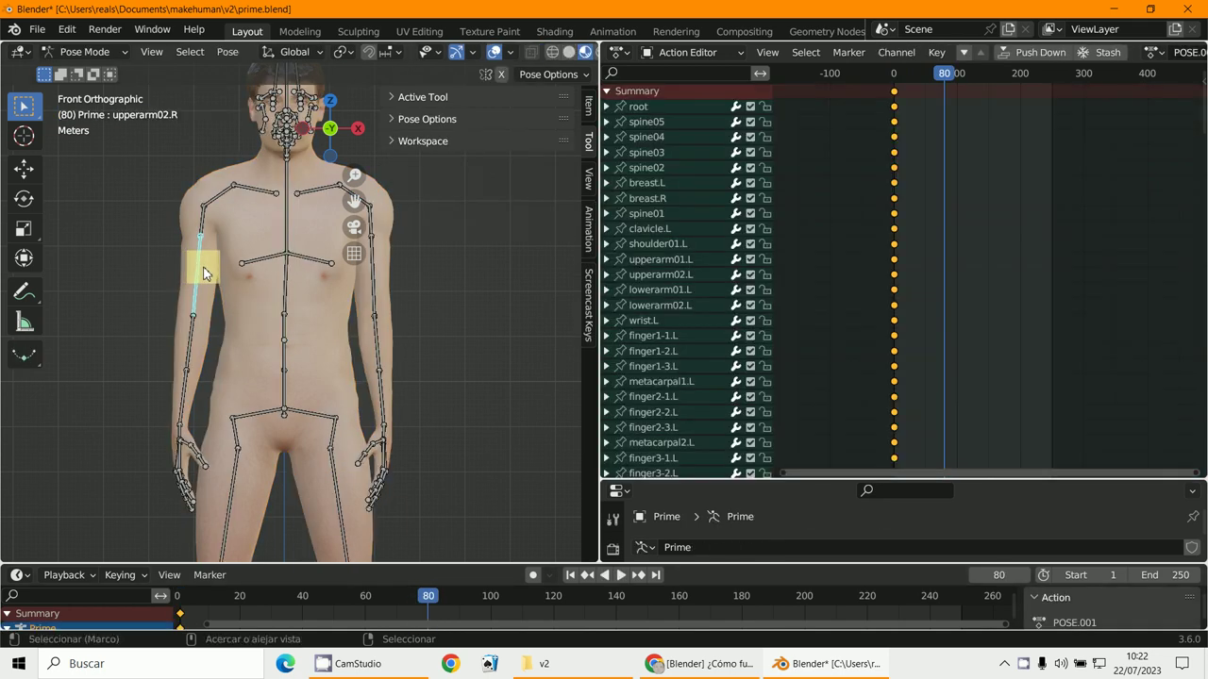
key(ctrl+KP_3)
scroll(259, 334, up, 5)
click(249, 198)
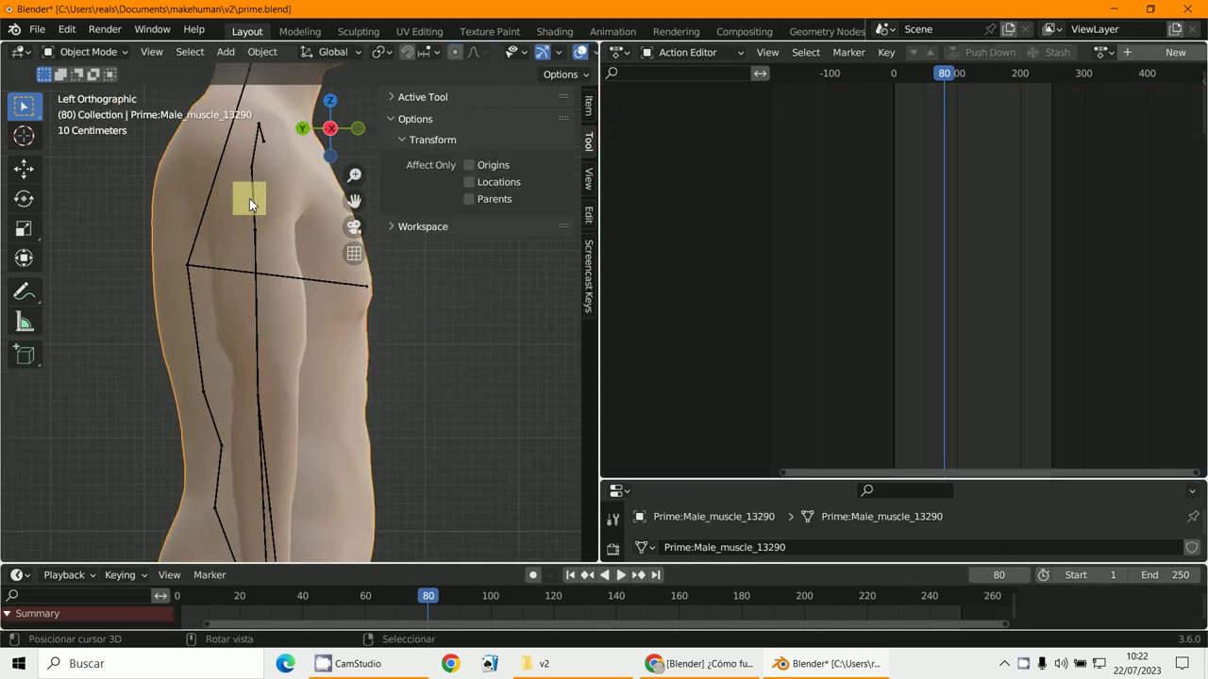
click(252, 200)
key(r)
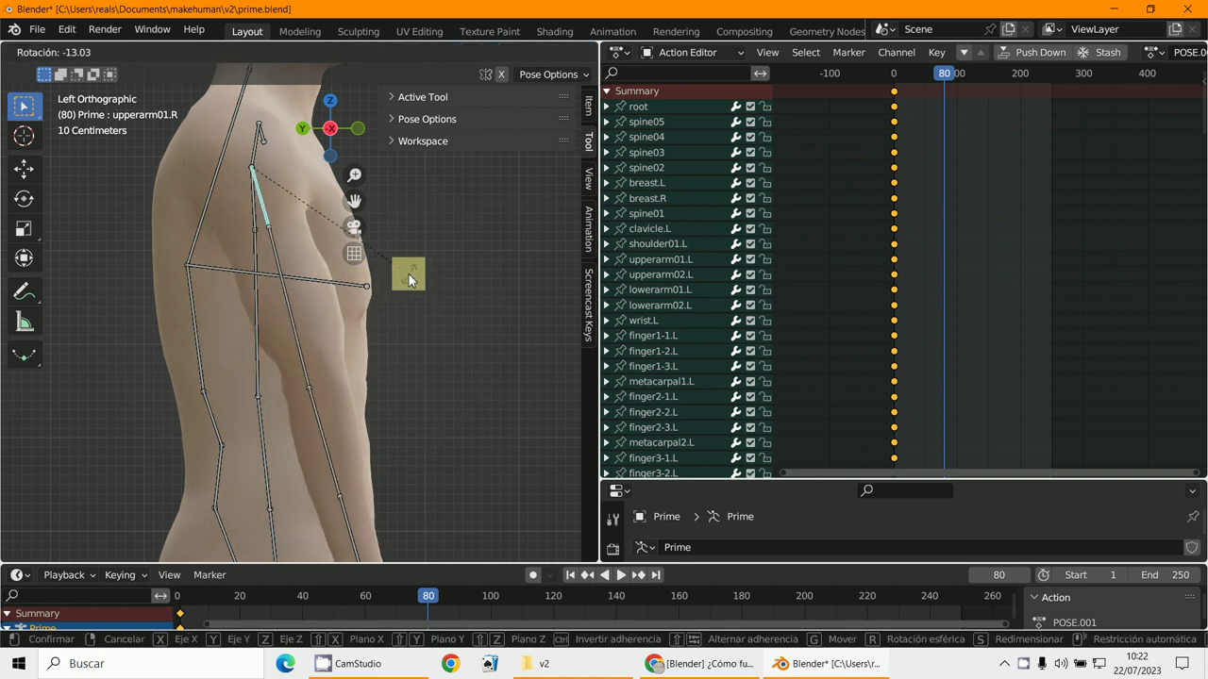
click(463, 203)
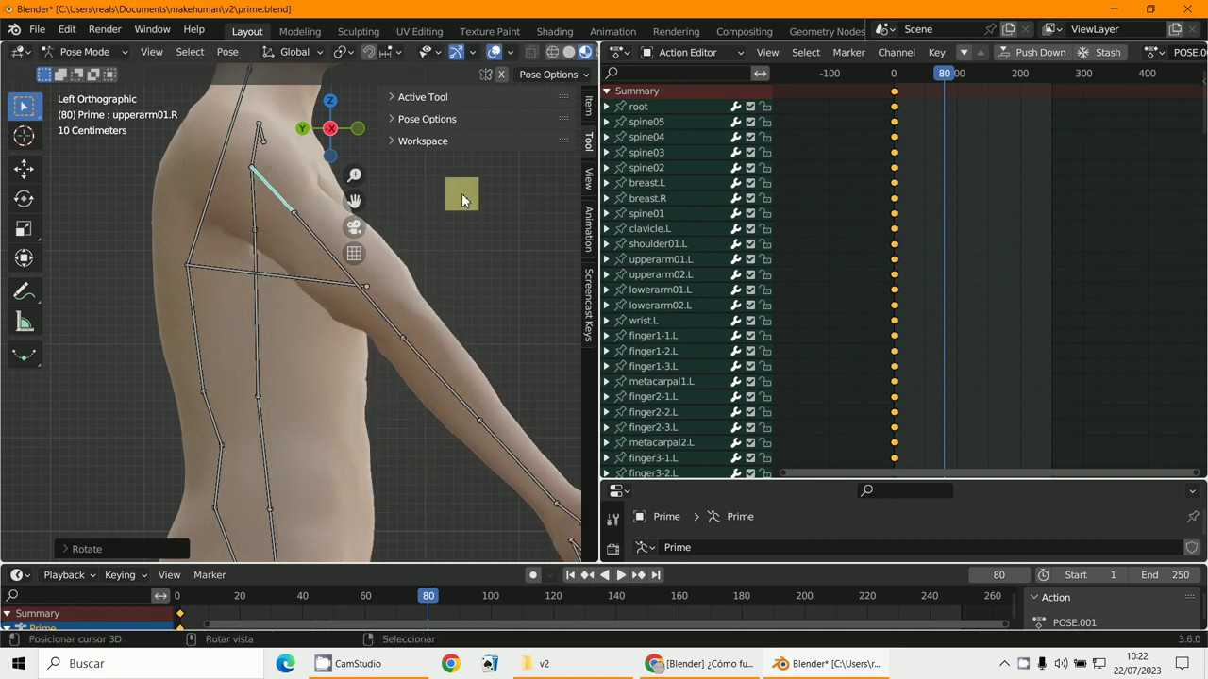
Raise the lowerarm01.R forearm and turn the wrist.R hand.
click(421, 361)
key(r)
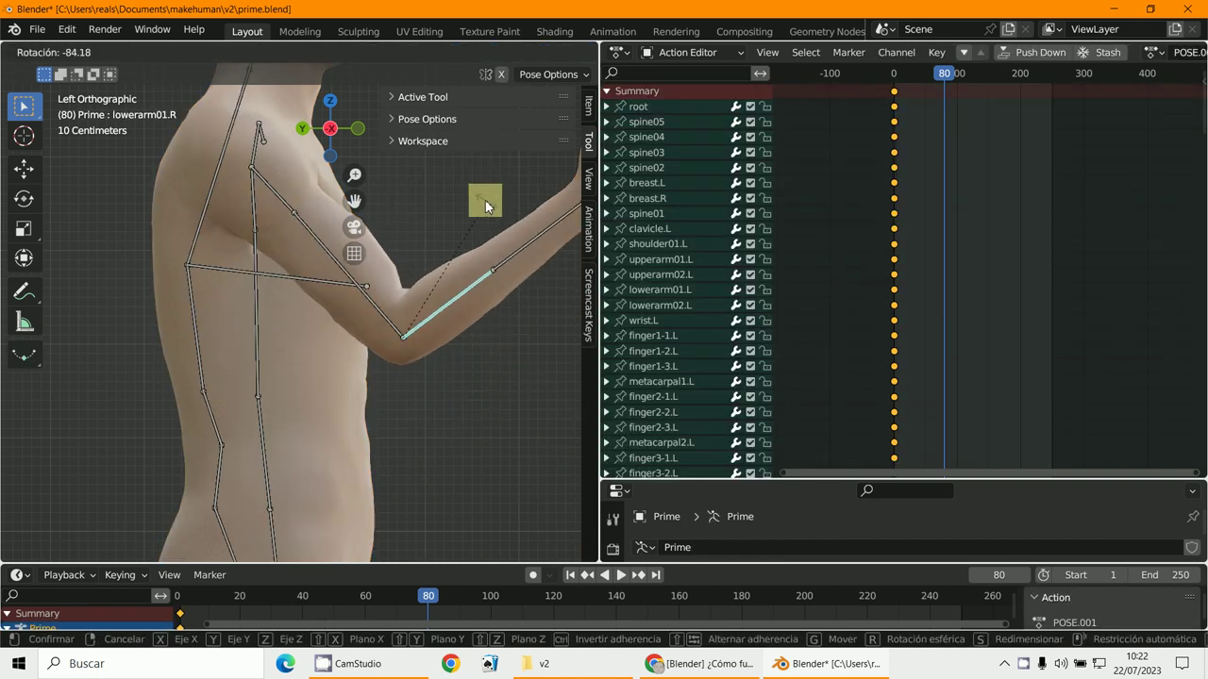
click(465, 177)
mouse_move(465, 178)
middle_down()
mouse_move(431, 261)
mouse_move(235, 216)
mouse_move(274, 289)
mouse_move(256, 237)
mouse_move(270, 229)
mouse_move(262, 211)
middle_up()
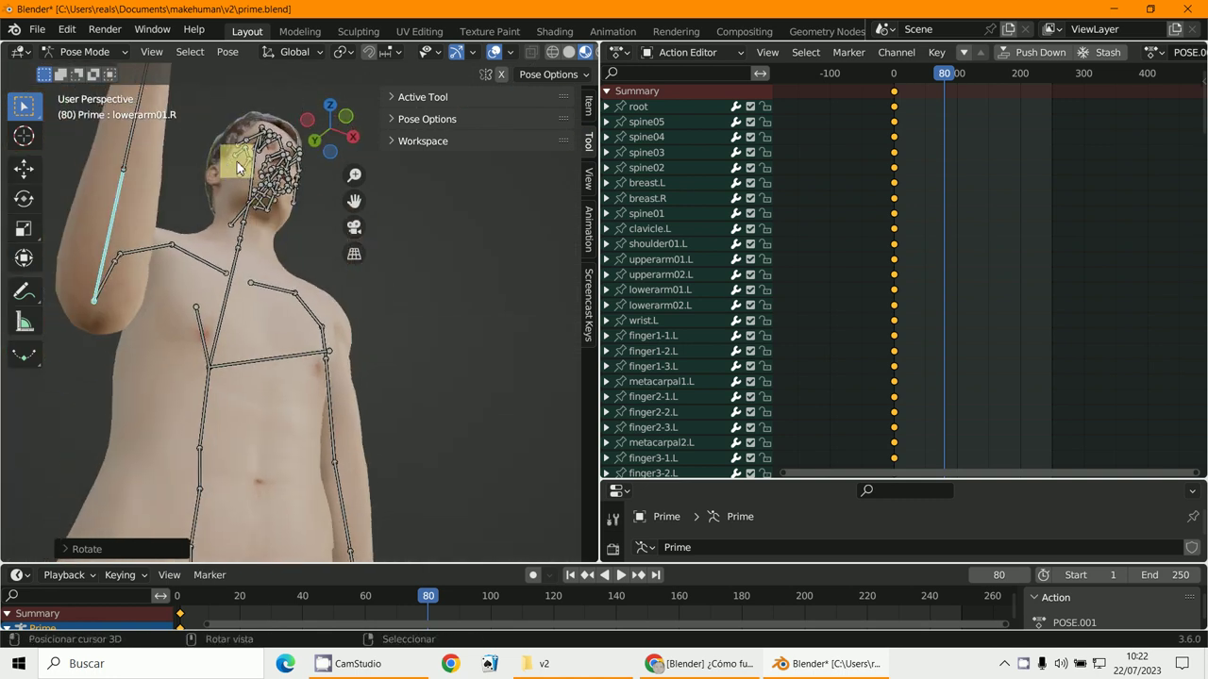
mouse_move(238, 168)
middle_down()
mouse_move(297, 230)
mouse_move(288, 243)
mouse_move(335, 352)
mouse_move(488, 362)
middle_up()
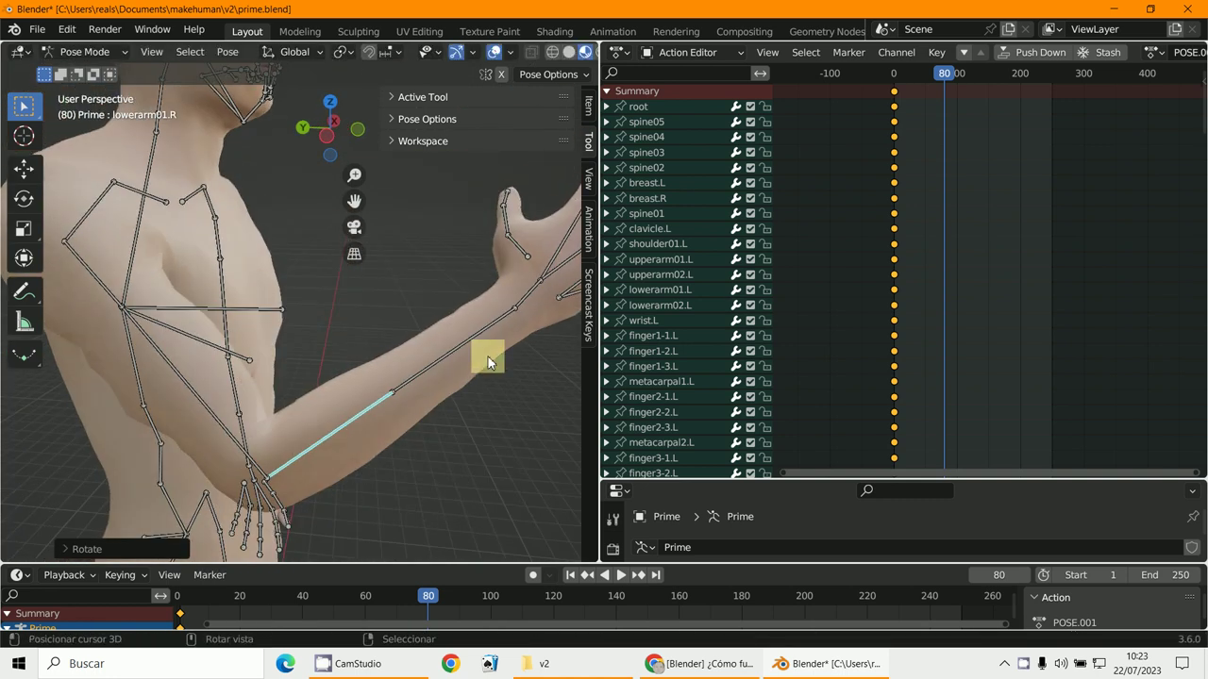
click(529, 304)
key(r)
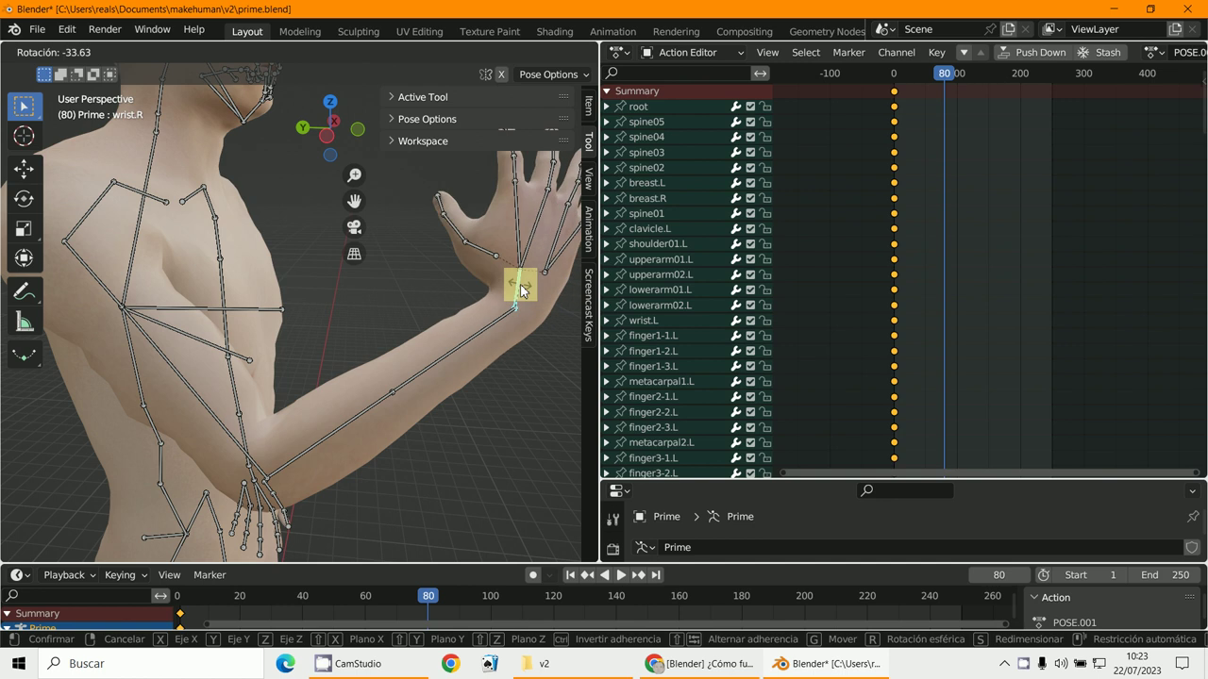
click(357, 332)
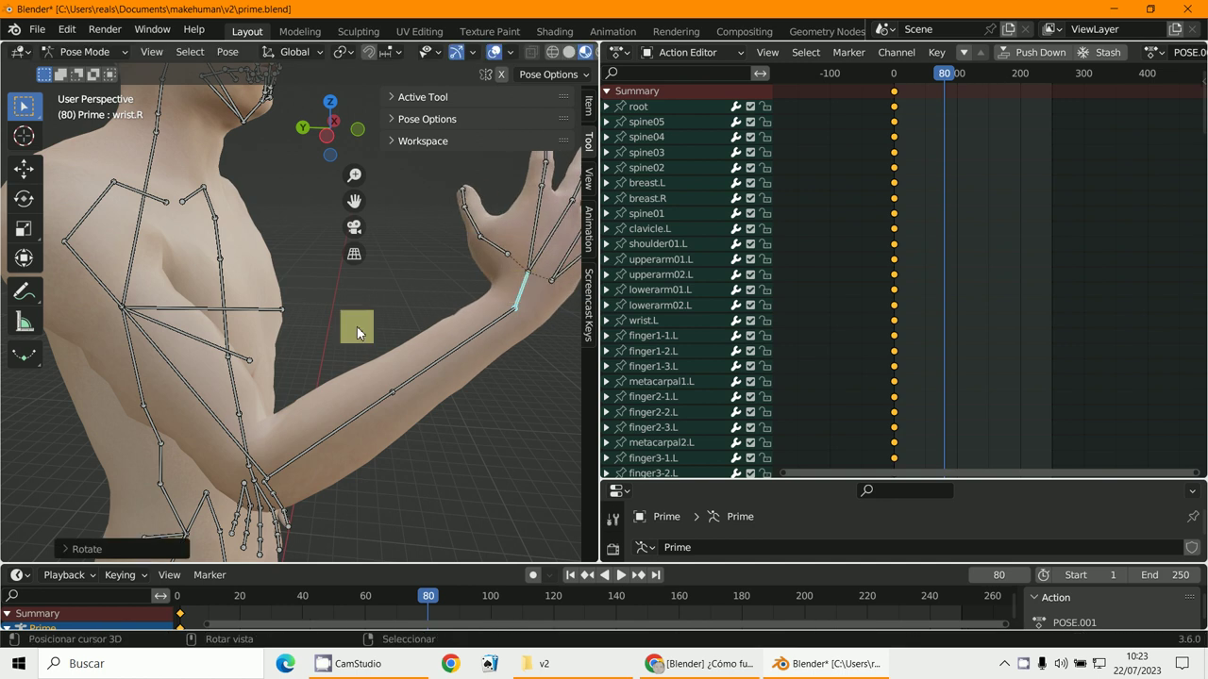
Re-rotate upperarm01.R and bring the lowerarm01.R forearm upright.
click(117, 302)
key(ctrl+KP_3)
scroll(133, 300, up, 3)
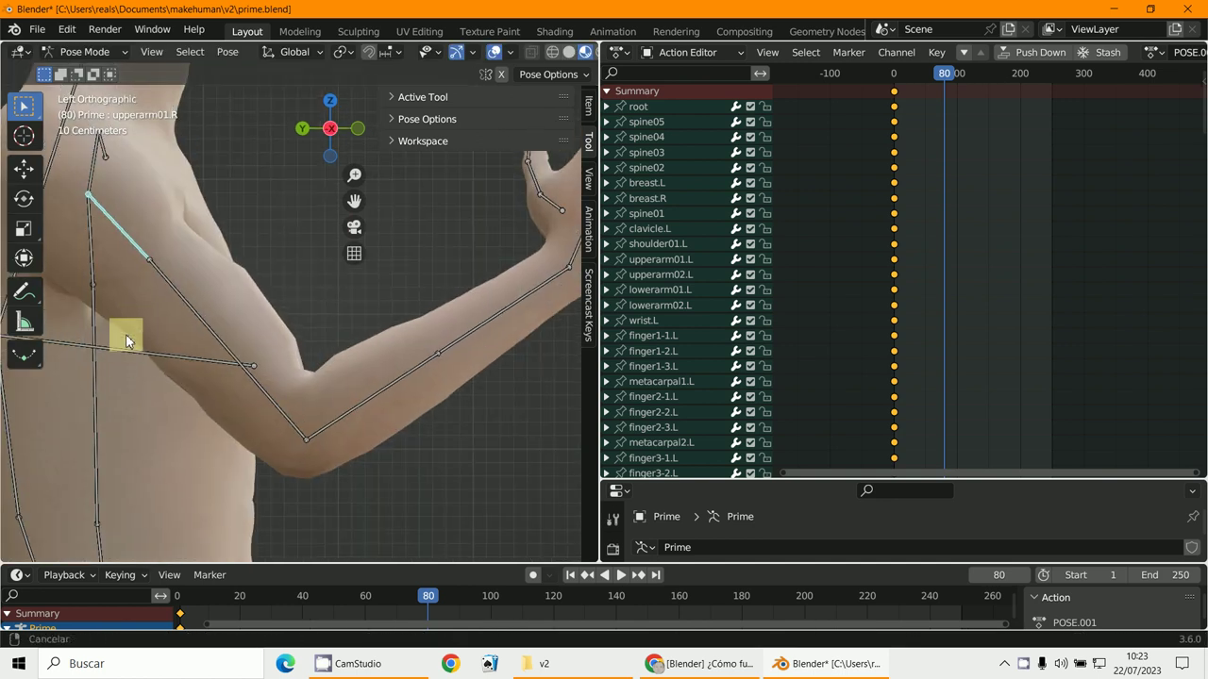
key(r)
click(301, 308)
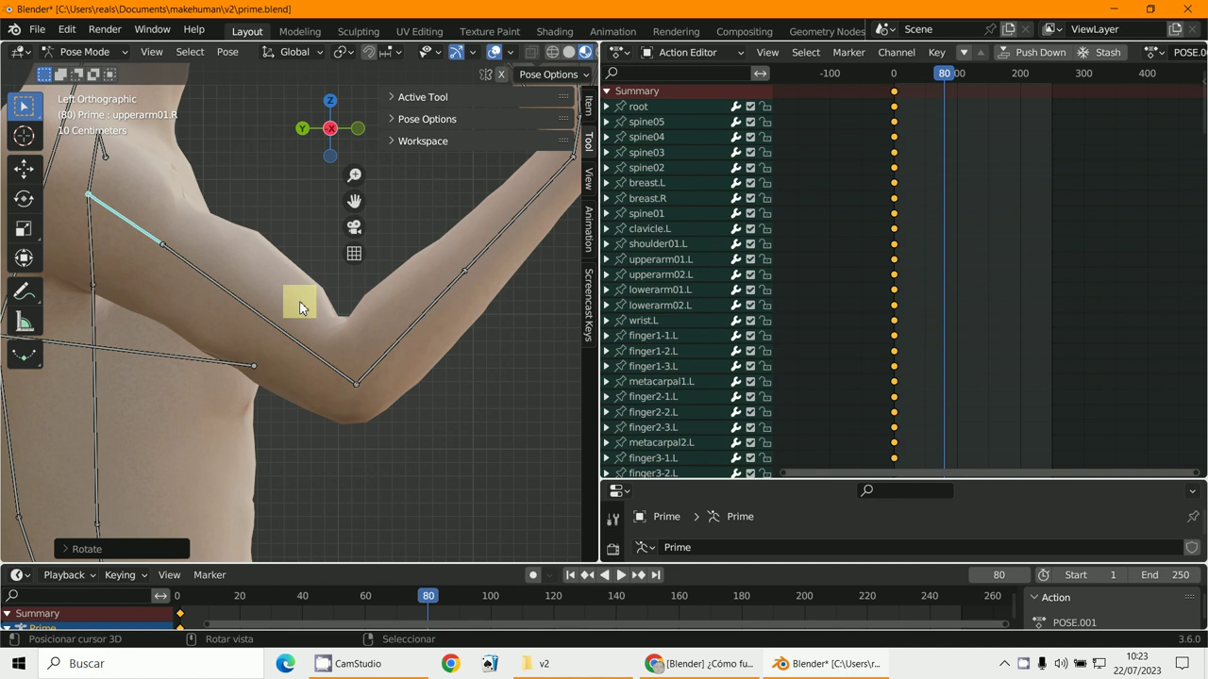
click(399, 339)
key(r)
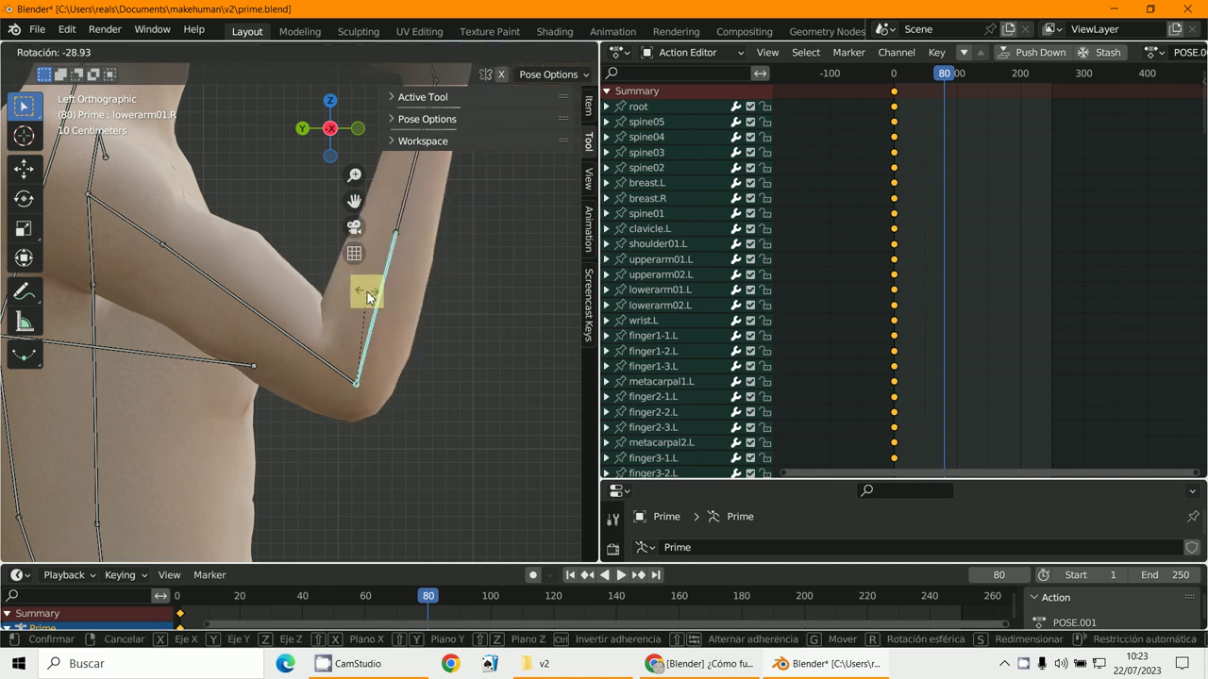
click(343, 291)
Rotate the wrist.R bone so the hand turns toward the mouth, checking from the front.
mouse_move(349, 298)
middle_down()
mouse_move(327, 450)
mouse_move(350, 409)
middle_up()
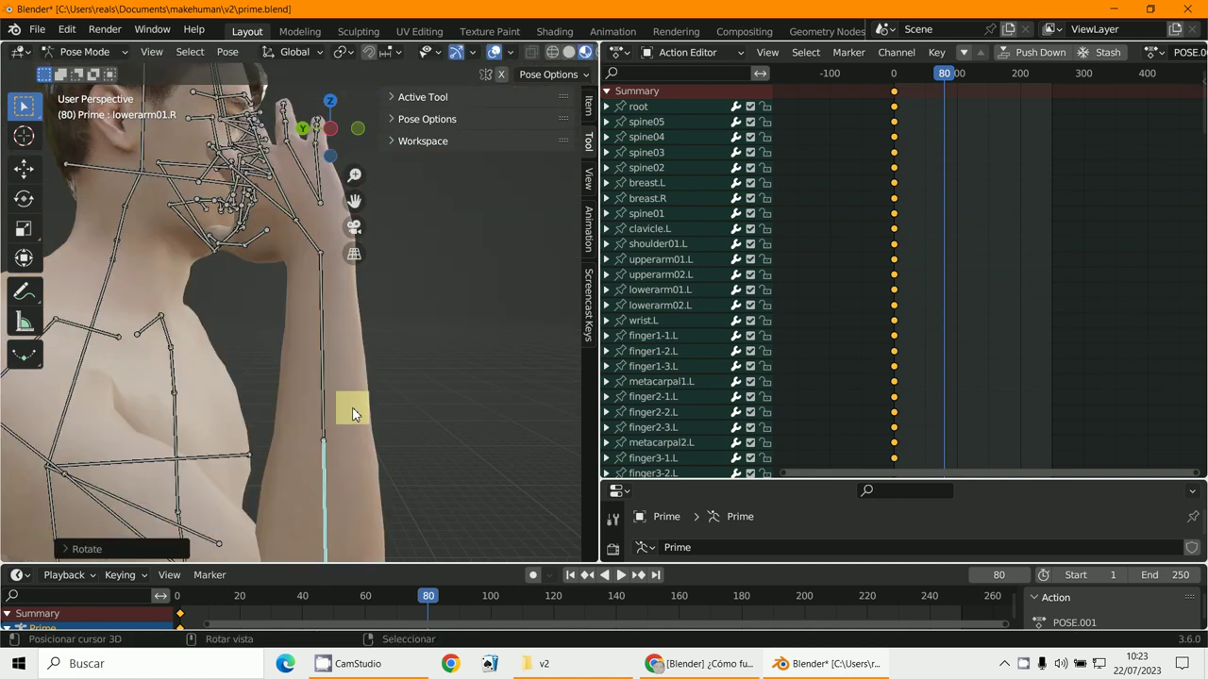
key(KP_3)
key(KP_1)
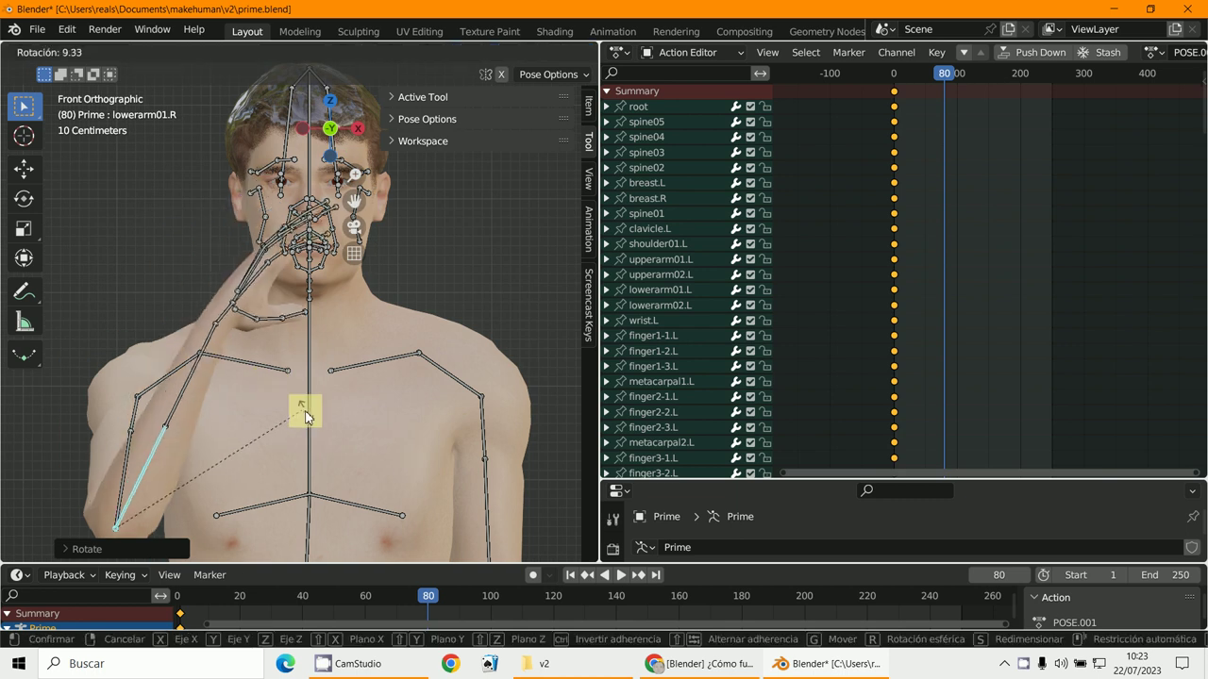
mouse_move(275, 386)
middle_down()
mouse_move(453, 431)
mouse_move(493, 428)
middle_up()
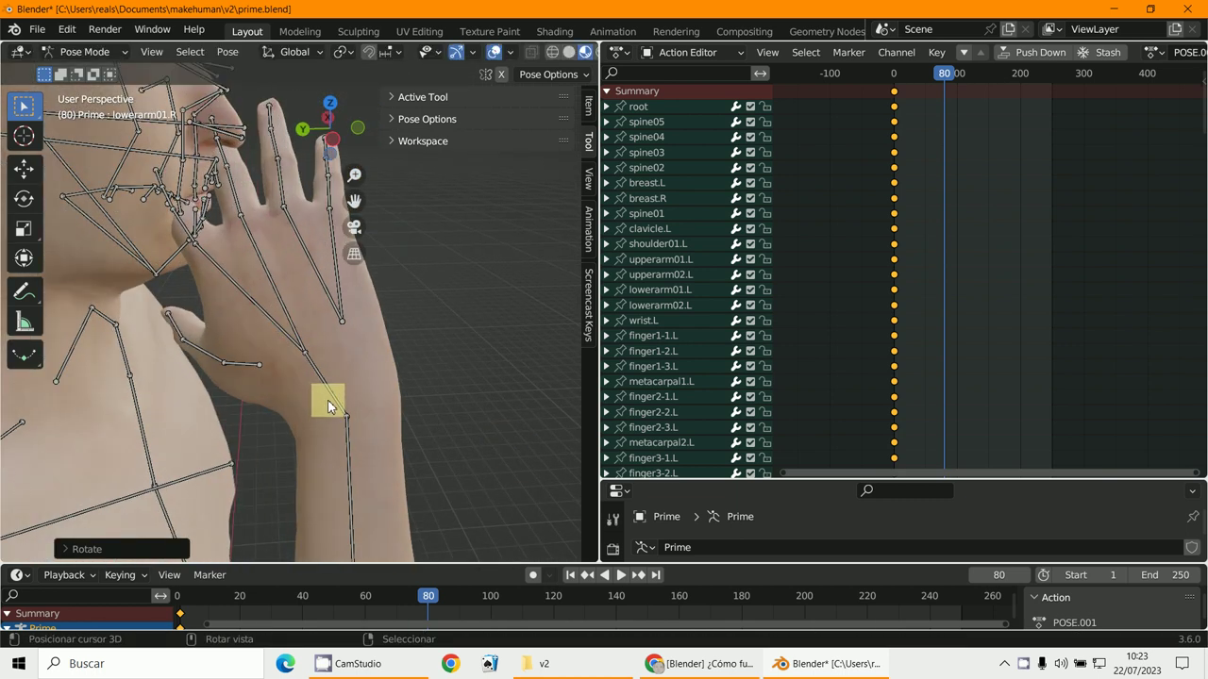
click(328, 400)
mouse_move(324, 399)
middle_down()
mouse_move(343, 296)
mouse_move(336, 355)
mouse_move(324, 327)
mouse_move(386, 366)
mouse_move(405, 229)
middle_up()
key(r)
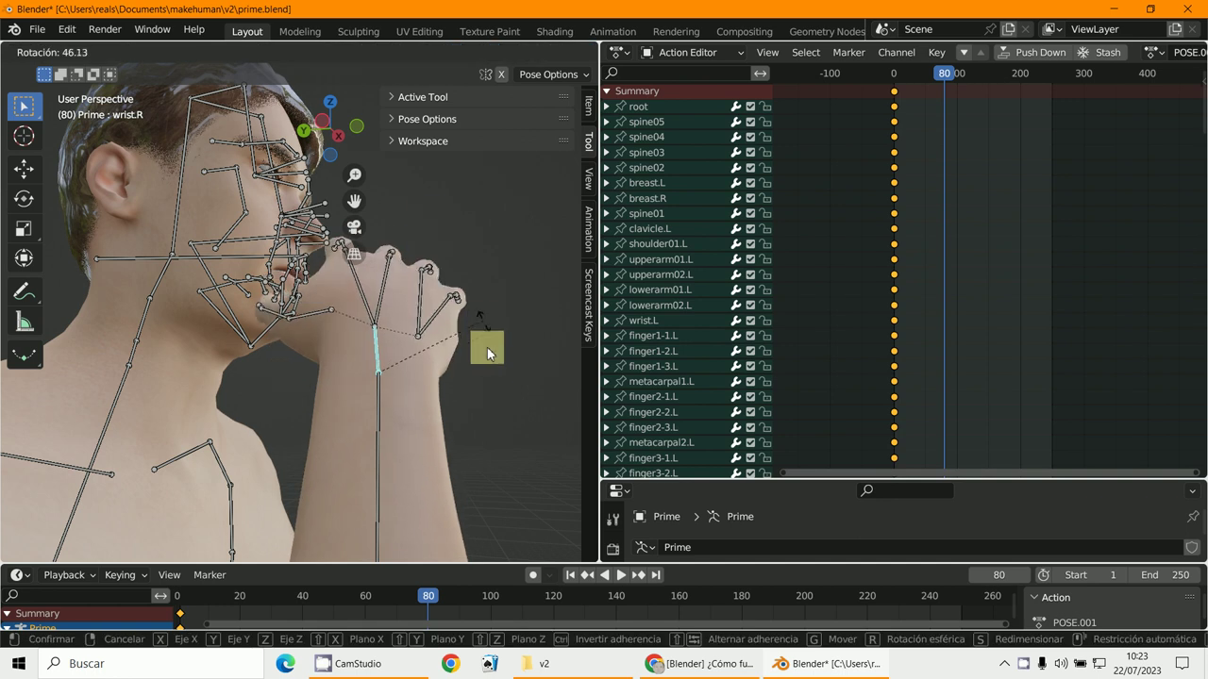
click(471, 347)
mouse_move(471, 347)
middle_down()
mouse_move(310, 426)
mouse_move(292, 365)
mouse_move(329, 415)
mouse_move(429, 458)
mouse_move(513, 452)
mouse_move(396, 459)
mouse_move(383, 440)
middle_up()
scroll(376, 447, down, 2)
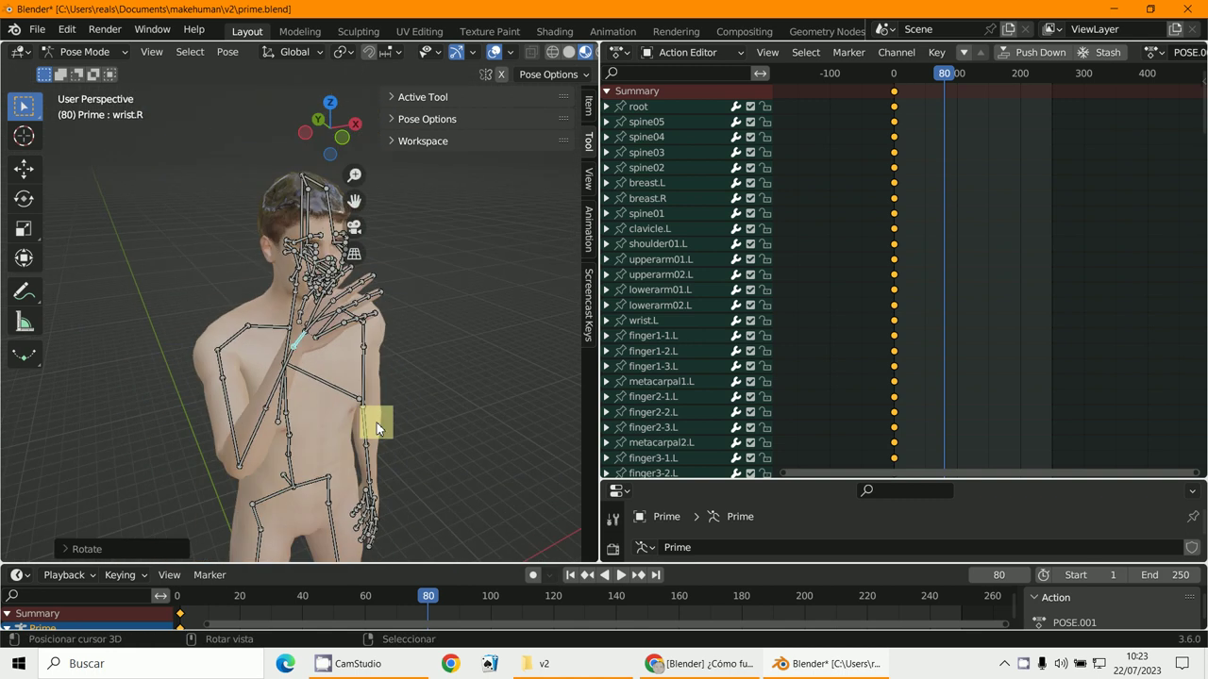
key(KP_1)
scroll(369, 414, up, 2)
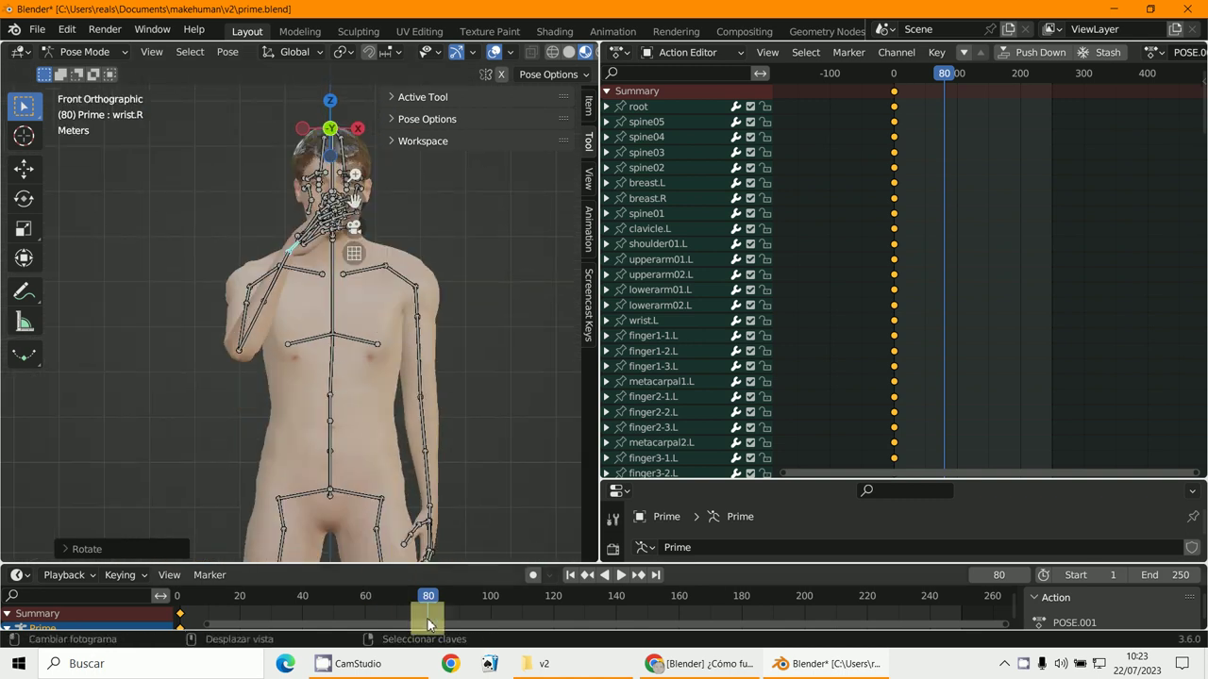
scroll(400, 474, up, 3)
Select all bones and insert Location & Rotation keyframes at frame 80.
key(a)
scroll(405, 426, down, 2)
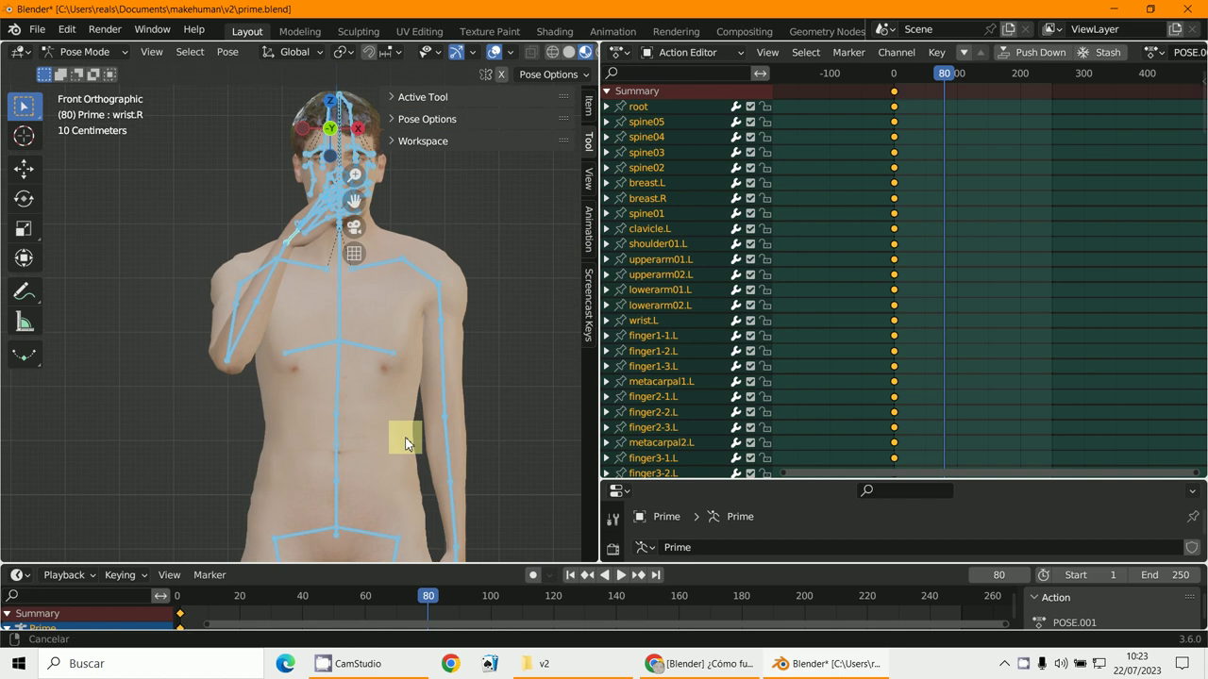
scroll(405, 443, up, 1)
key(i)
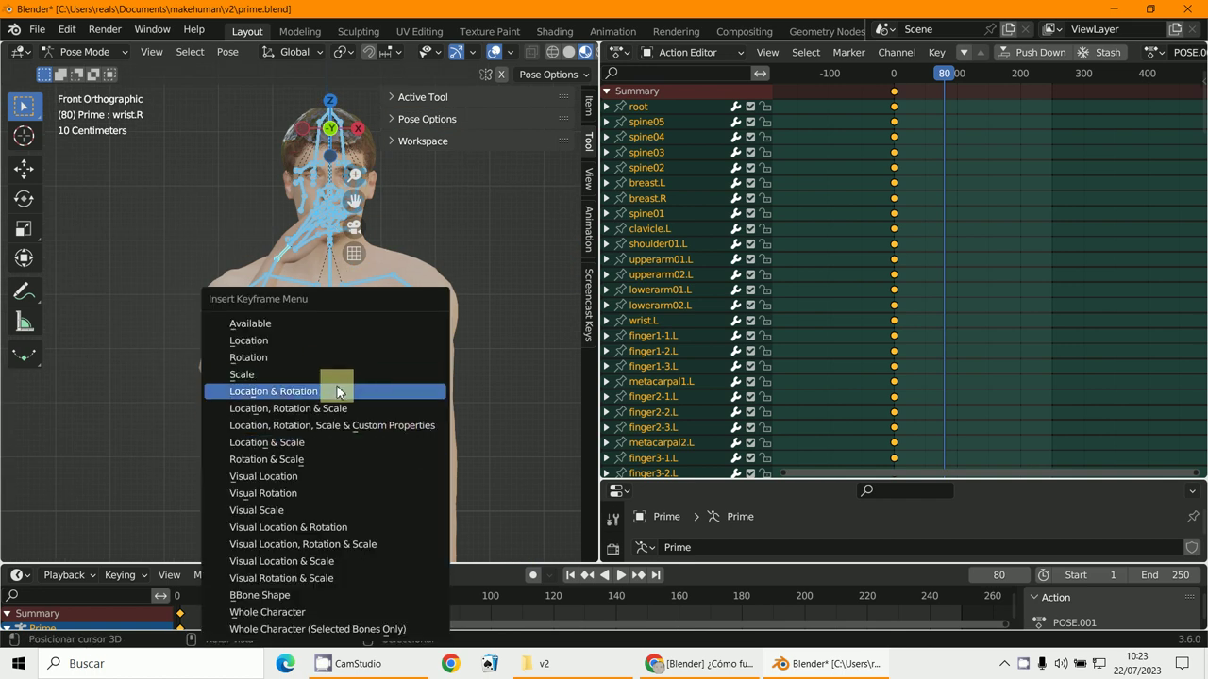
click(337, 389)
Resize the Action Editor and 3D view, leaving the 3D view wider.
scroll(911, 222, up, 3)
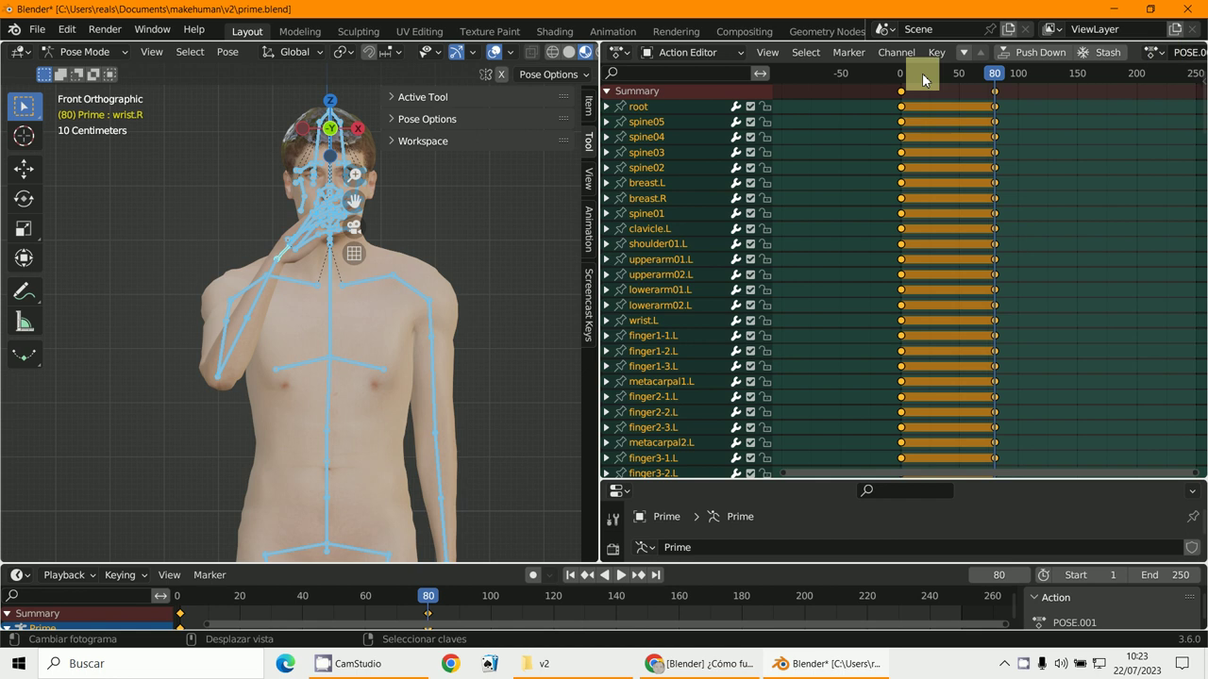
drag(600, 201, 319, 242)
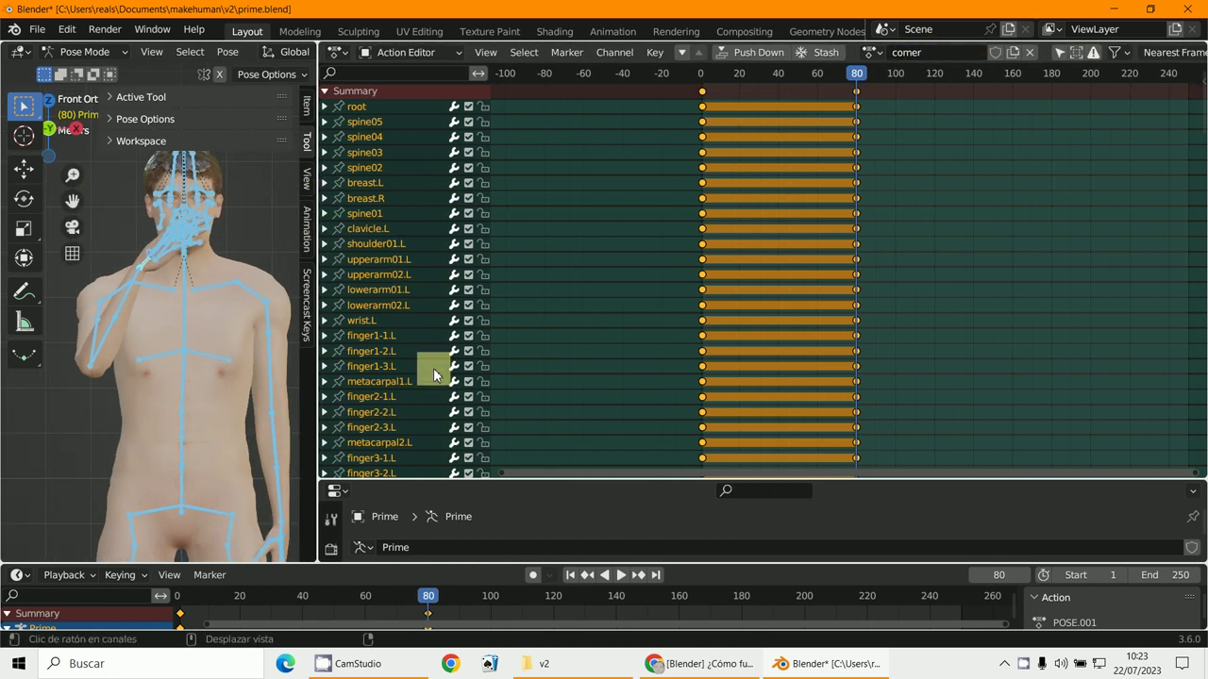
drag(312, 273, 790, 255)
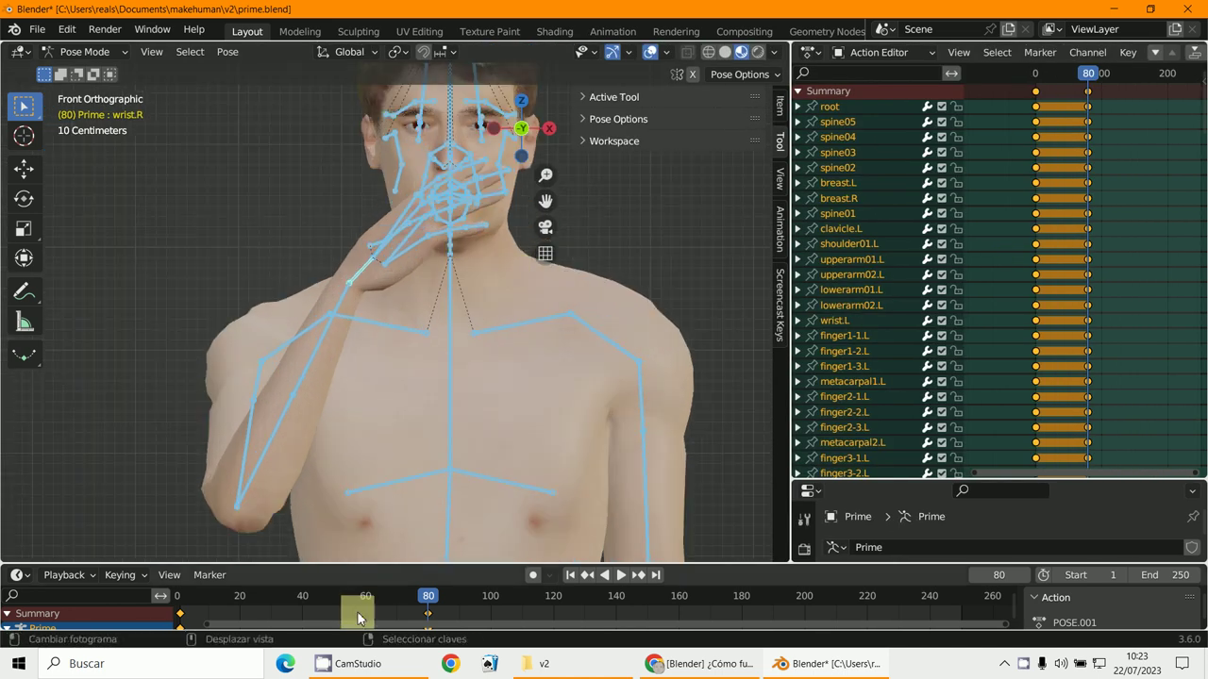
Go to frame 55 and view the character's head from the right side.
drag(367, 618, 361, 611)
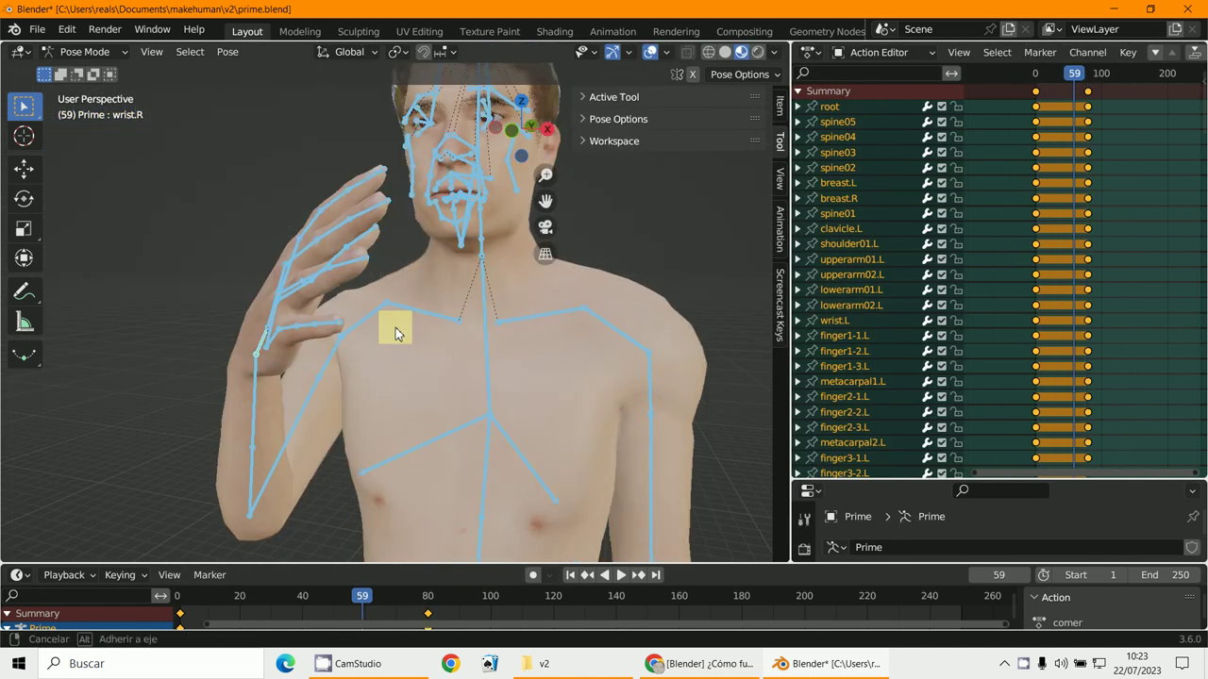
mouse_move(396, 328)
middle_down()
mouse_move(357, 305)
mouse_move(382, 295)
middle_up()
key(KP_3)
scroll(397, 289, up, 3)
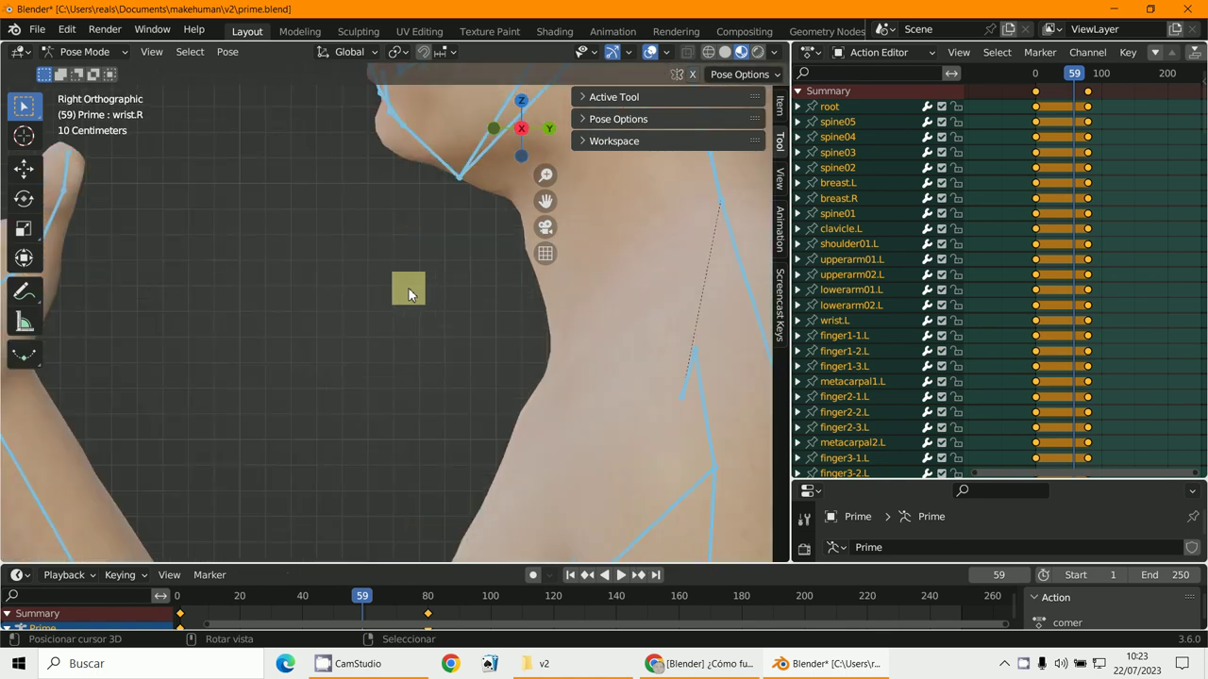
scroll(420, 406, up, 1)
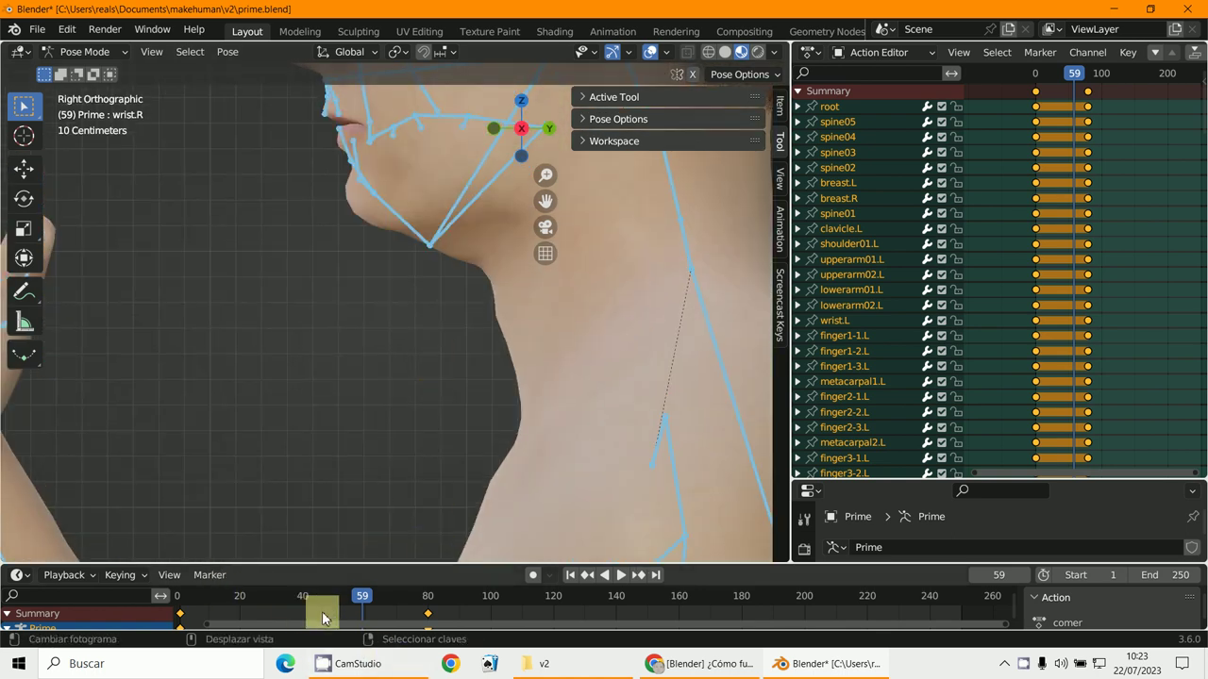
drag(382, 604, 349, 615)
scroll(299, 380, down, 2)
scroll(299, 381, down, 2)
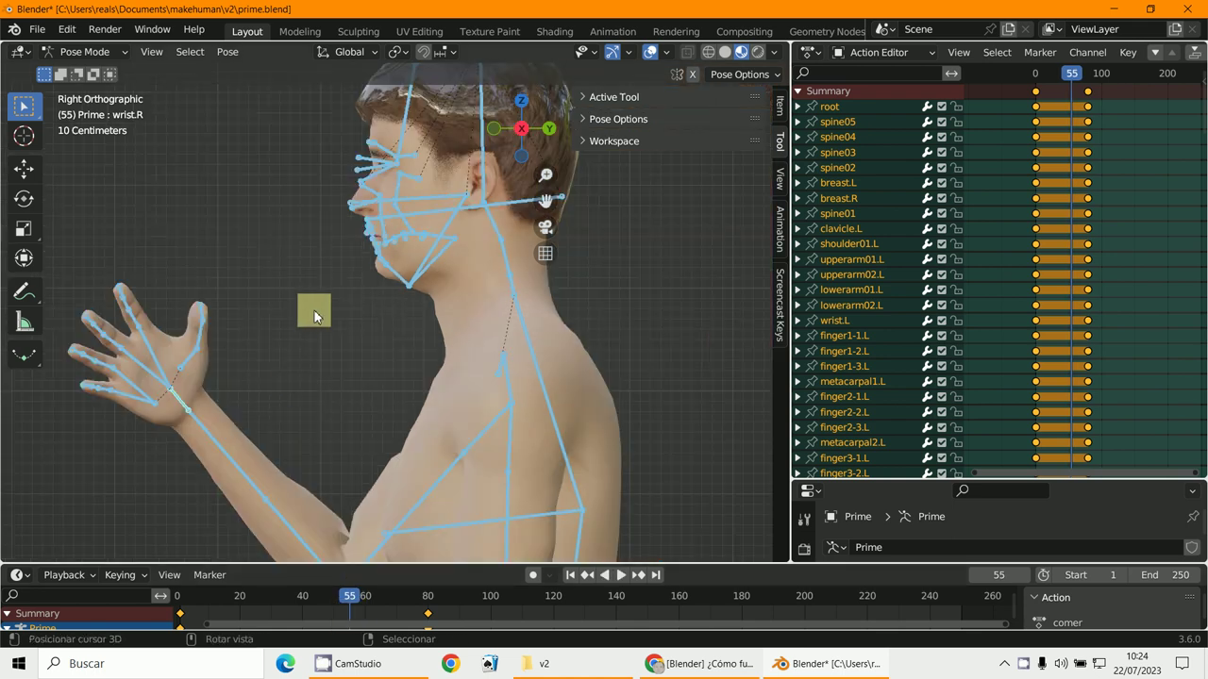
scroll(415, 297, up, 2)
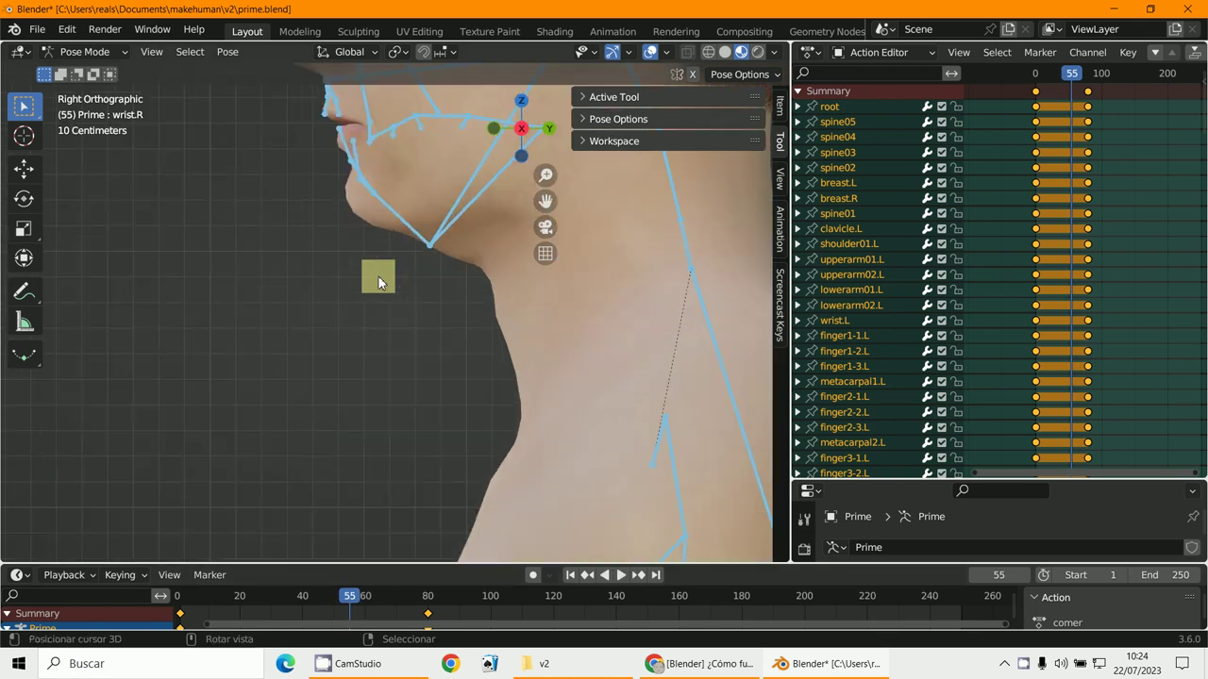
Rotate the jaw bone and the special04 chin bone to open the mouth.
click(482, 201)
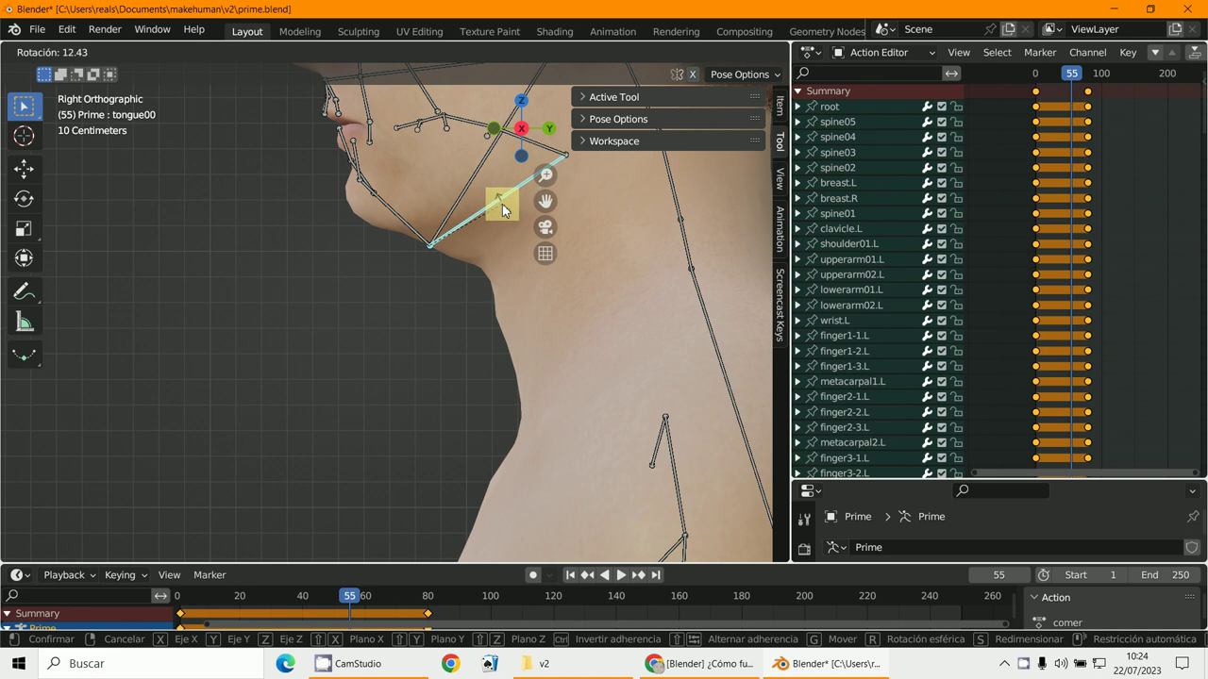
click(470, 185)
key(r)
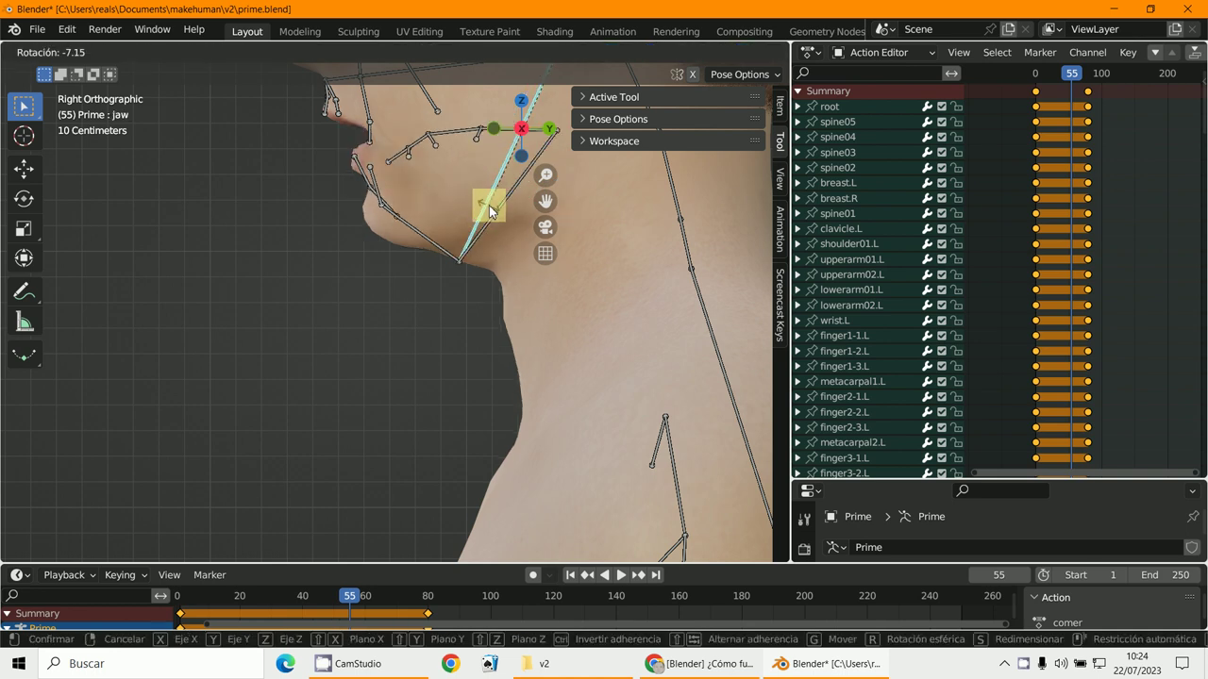
click(492, 208)
click(428, 233)
key(r)
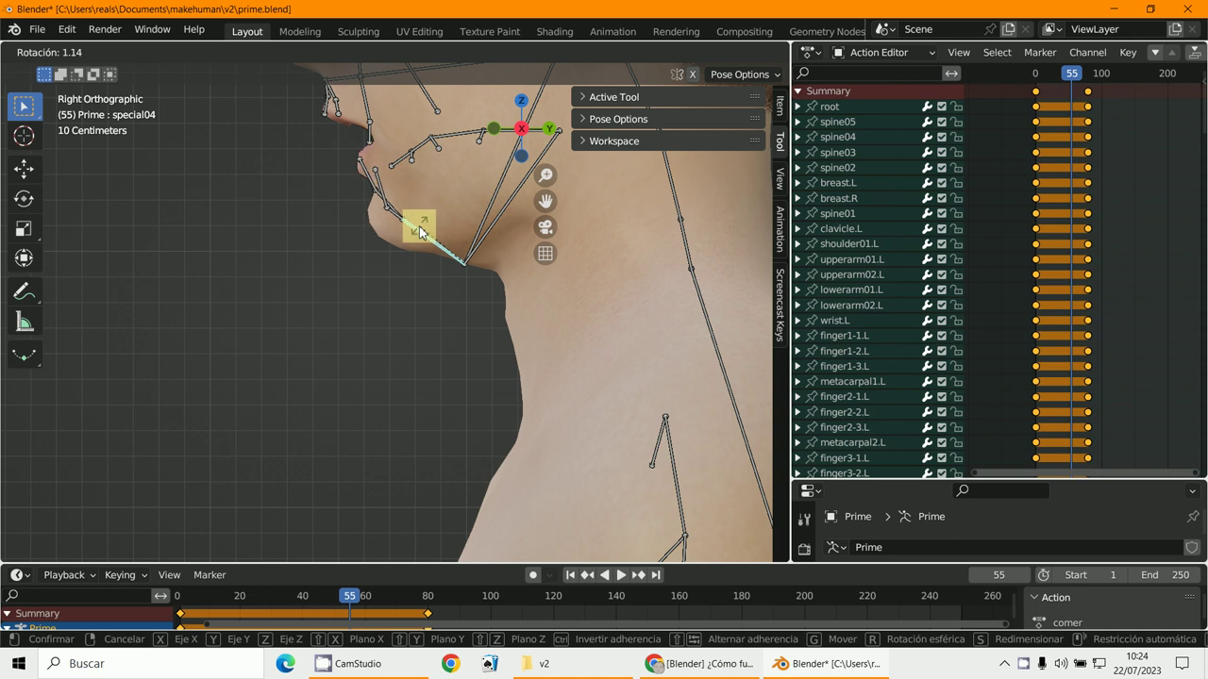
click(405, 232)
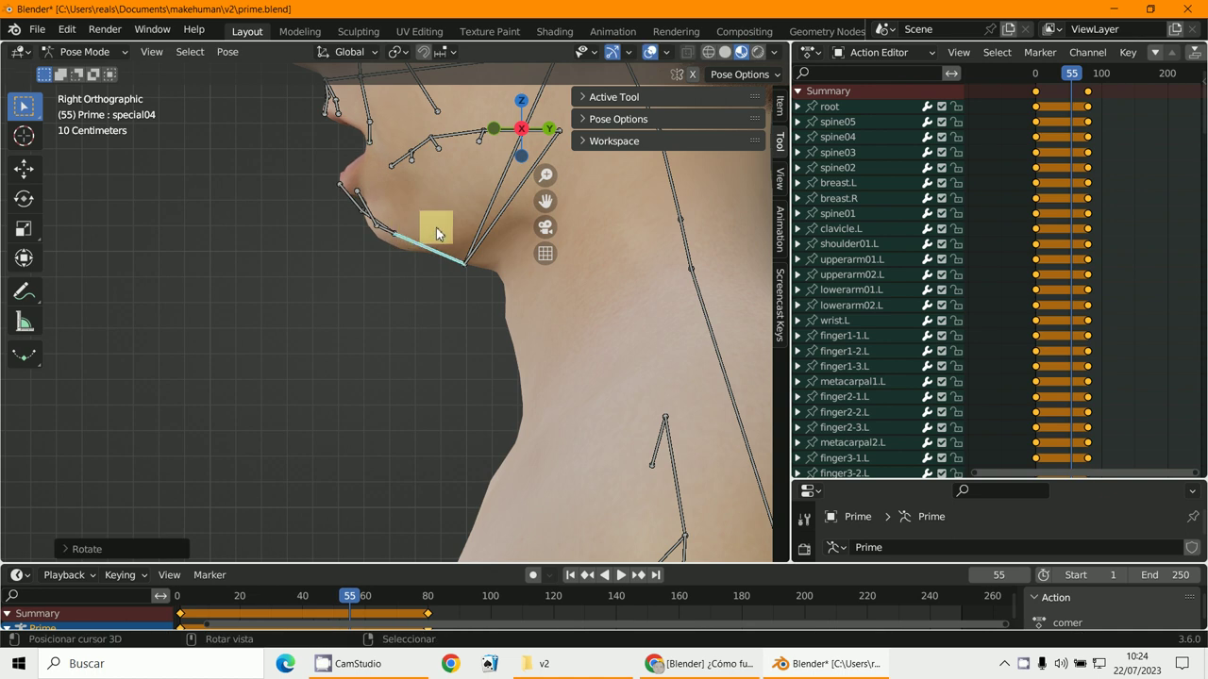
Select all bones and keyframe them at frame 55.
key(a)
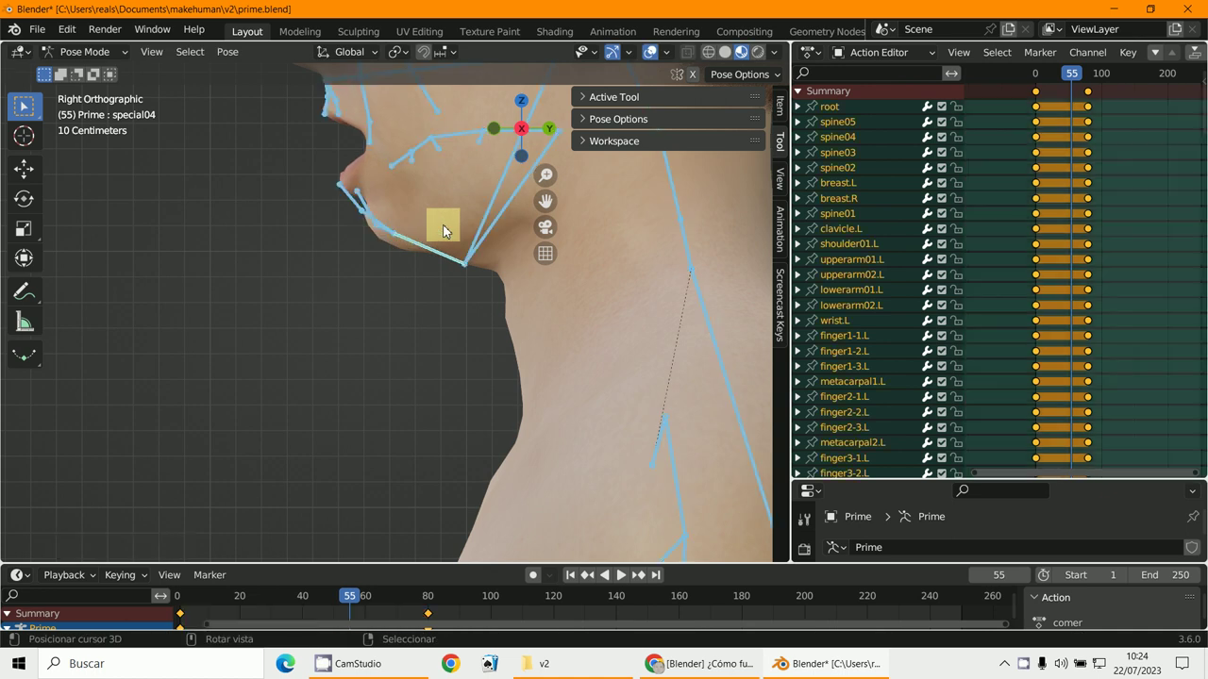
key(i)
click(432, 225)
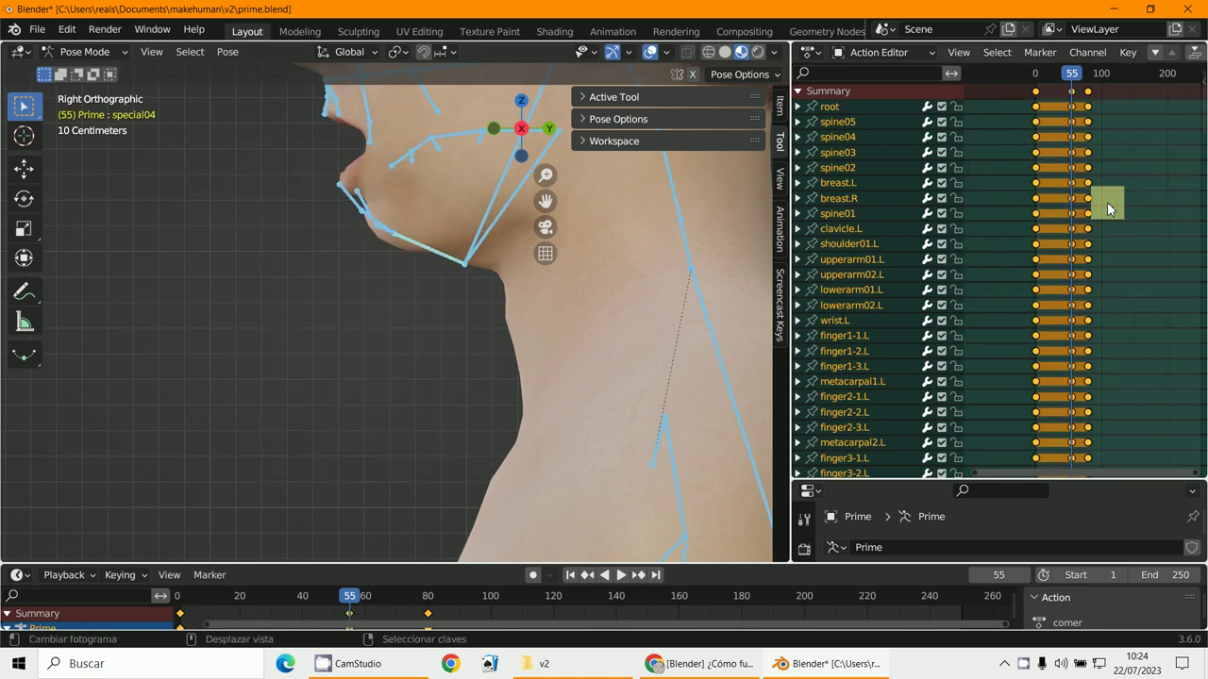
scroll(1074, 361, up, 2)
scroll(1080, 283, up, 2)
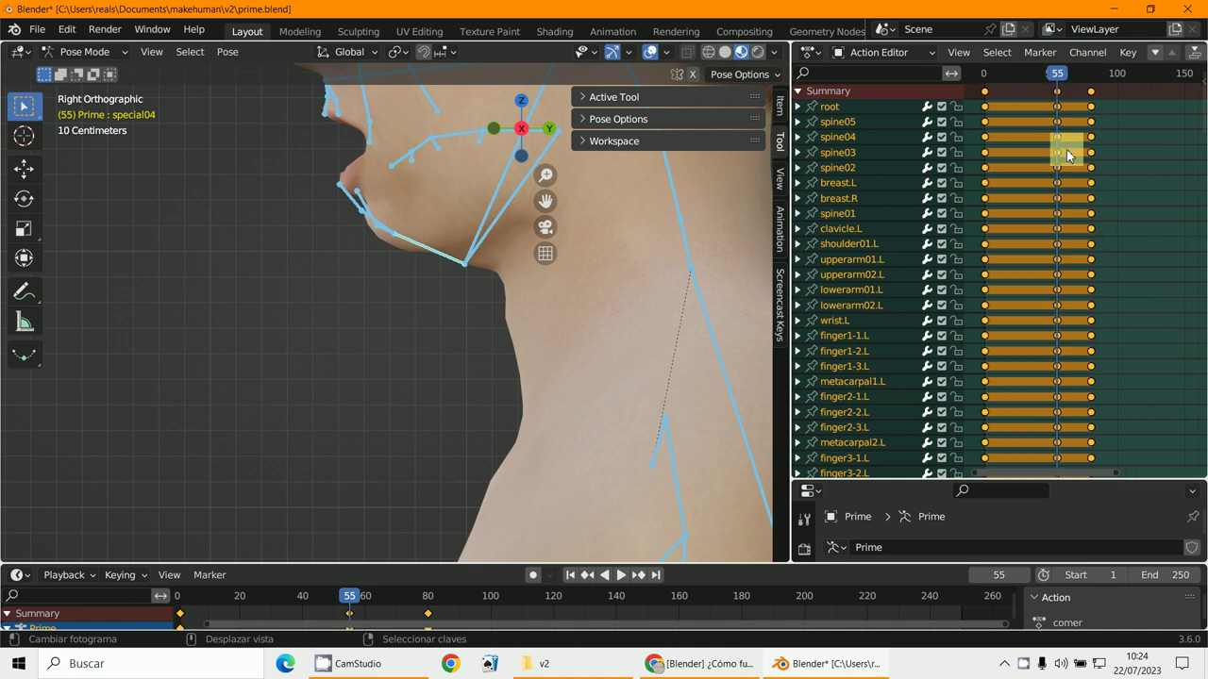
scroll(224, 622, down, 2)
mouse_move(420, 368)
middle_down()
mouse_move(463, 370)
mouse_move(493, 390)
middle_up()
key(h)
scroll(433, 475, down, 3)
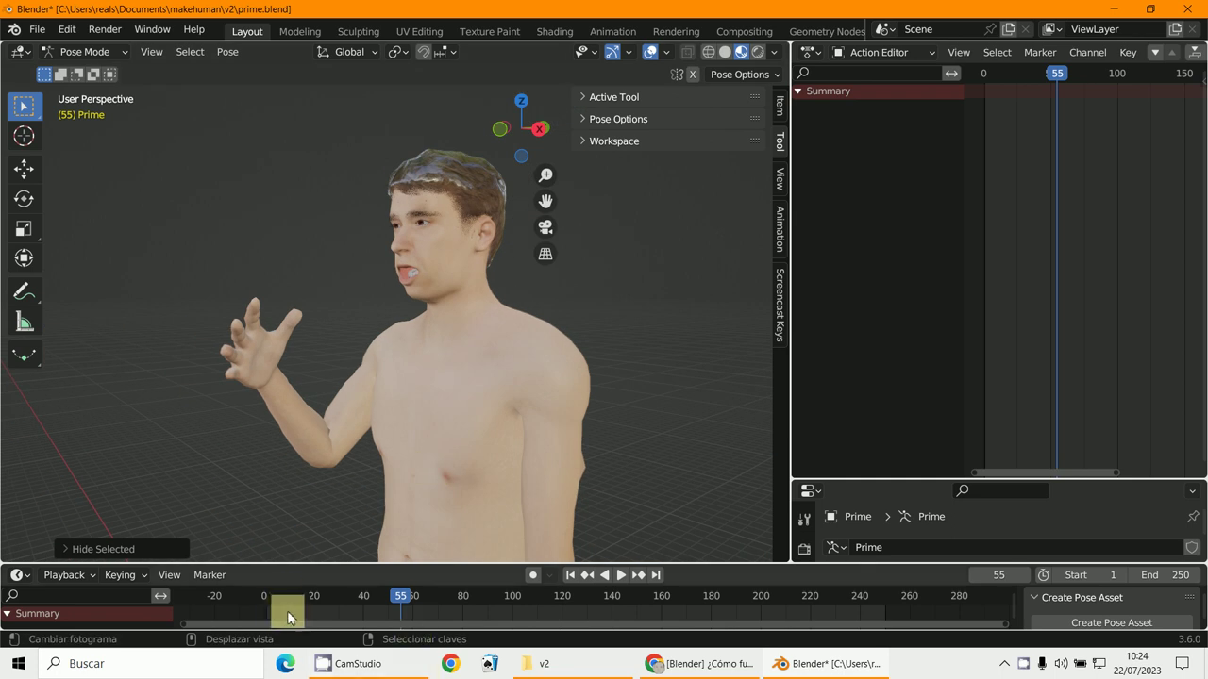
drag(306, 593, 270, 611)
key(space)
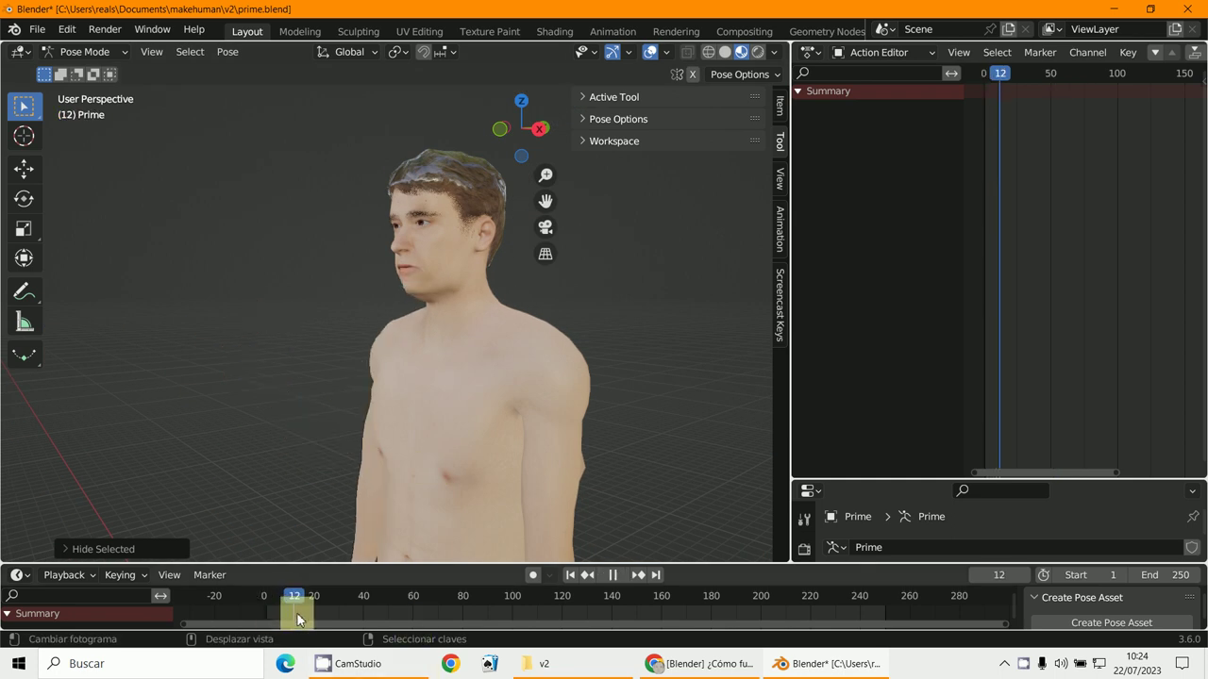
mouse_move(354, 618)
mouse_down()
mouse_move(451, 629)
mouse_move(367, 623)
mouse_up()
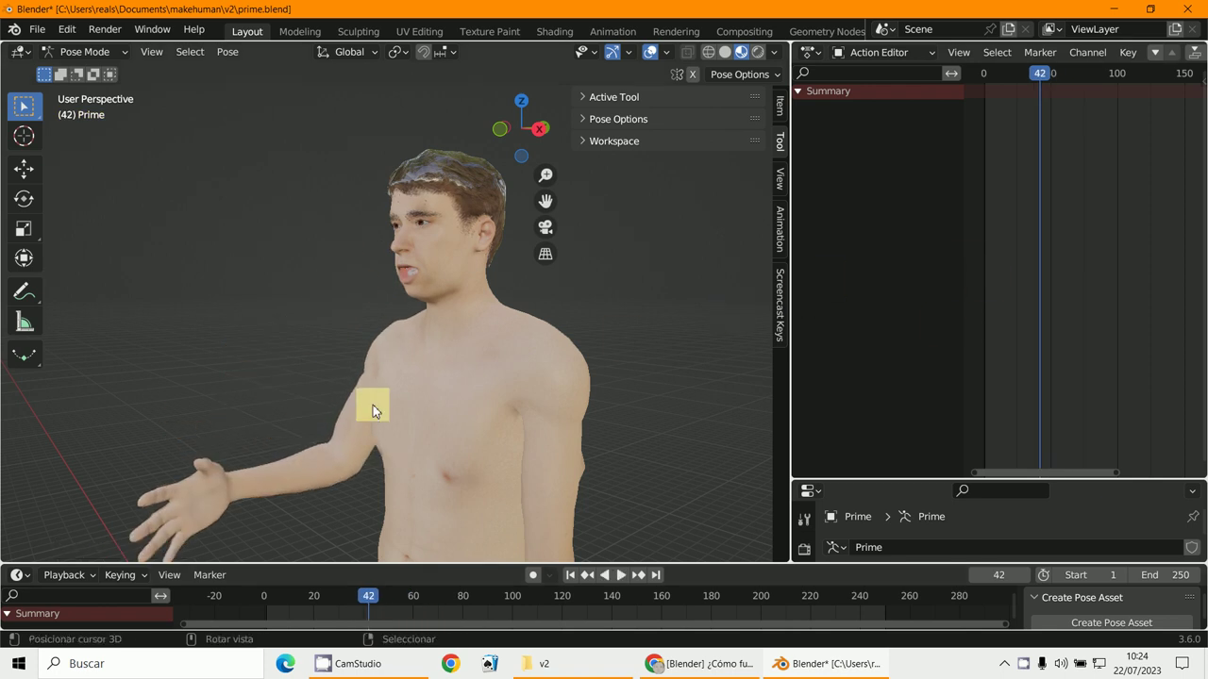
Unhide the bones and move the frame 55 keyframe column to about frame 67.
key(alt+h)
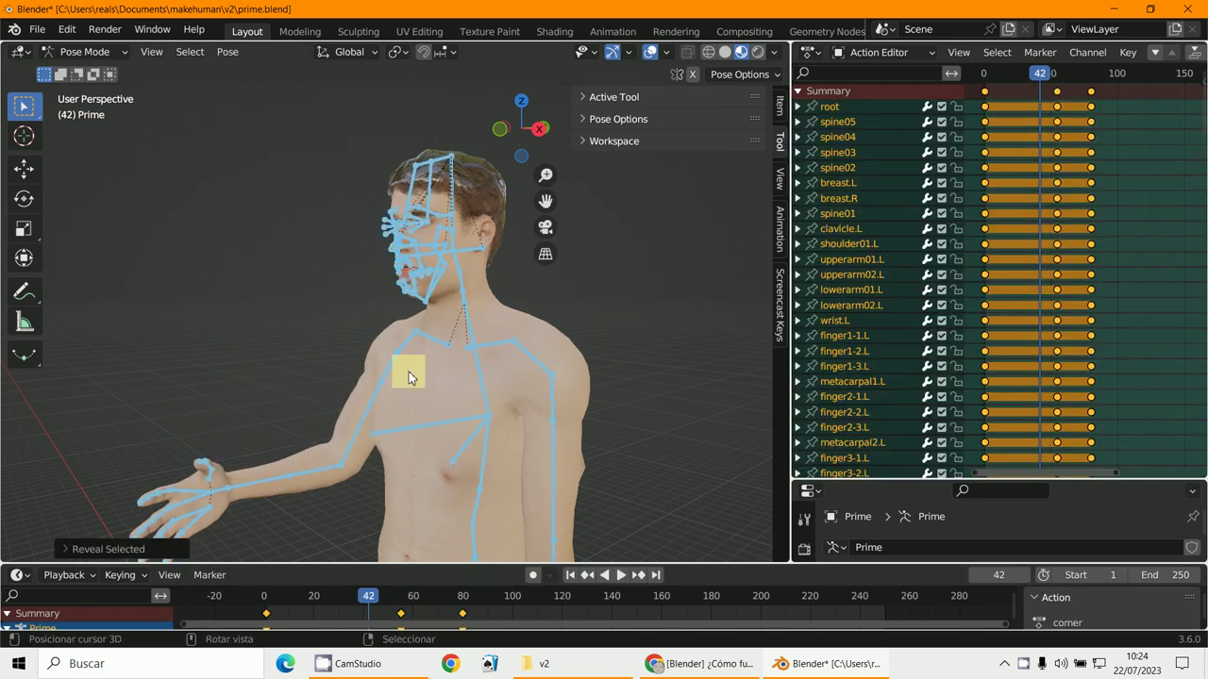
click(1065, 95)
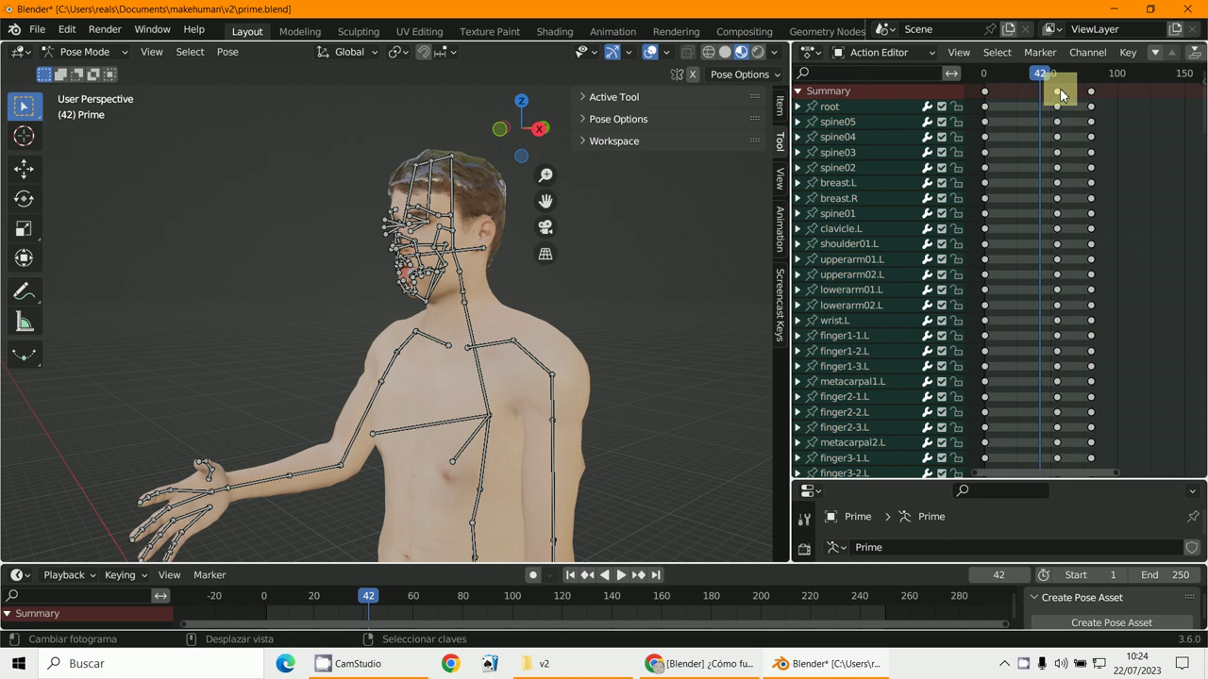
mouse_move(1105, 211)
middle_down()
mouse_move(1075, 233)
mouse_move(1132, 248)
mouse_move(1019, 194)
middle_up()
key(g)
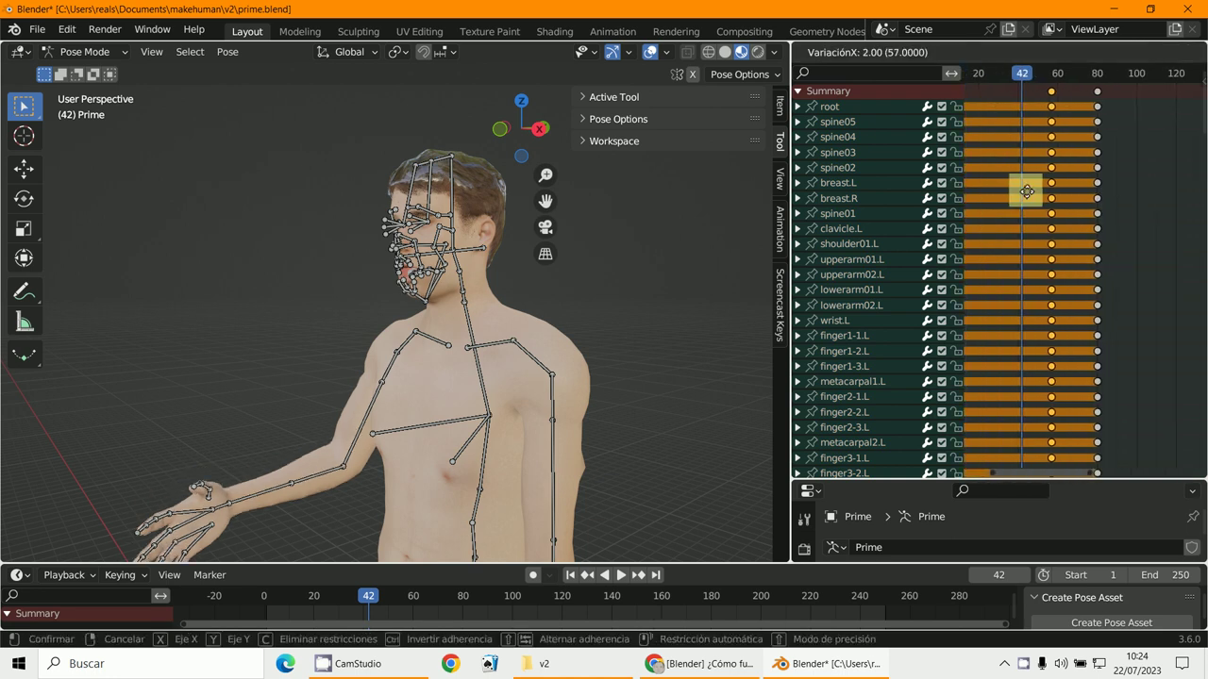
click(1047, 204)
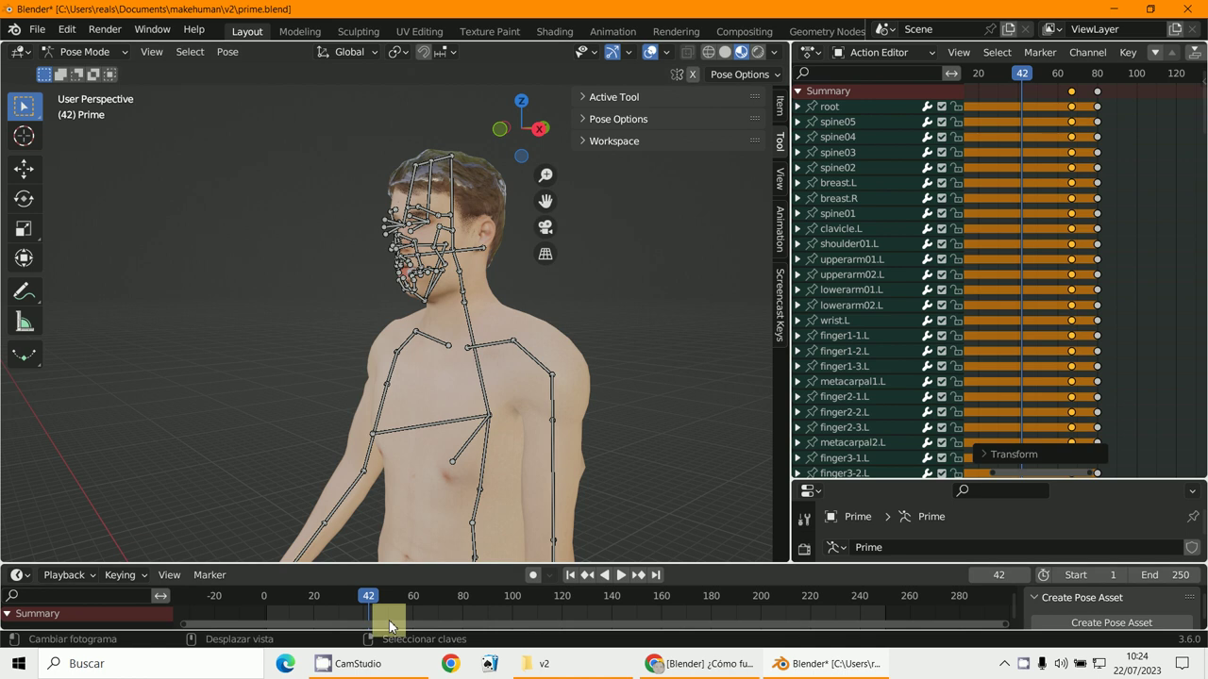
Replay the animation from the start and scrub through the motion to check timing.
drag(381, 622, 280, 624)
key(space)
mouse_move(289, 631)
mouse_down()
mouse_move(460, 650)
mouse_move(354, 639)
mouse_up()
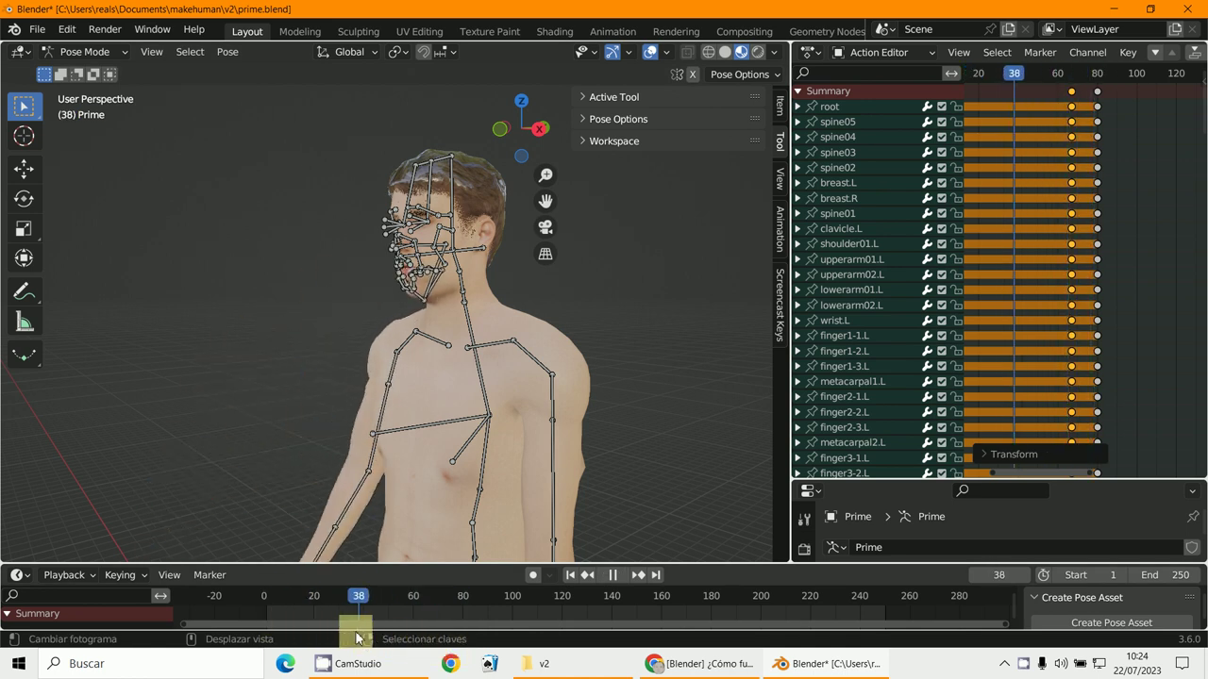
Play and stop the animation while inspecting the keyframes in the Action Editor.
scroll(1062, 112, up, 1)
scroll(1062, 112, up, 2)
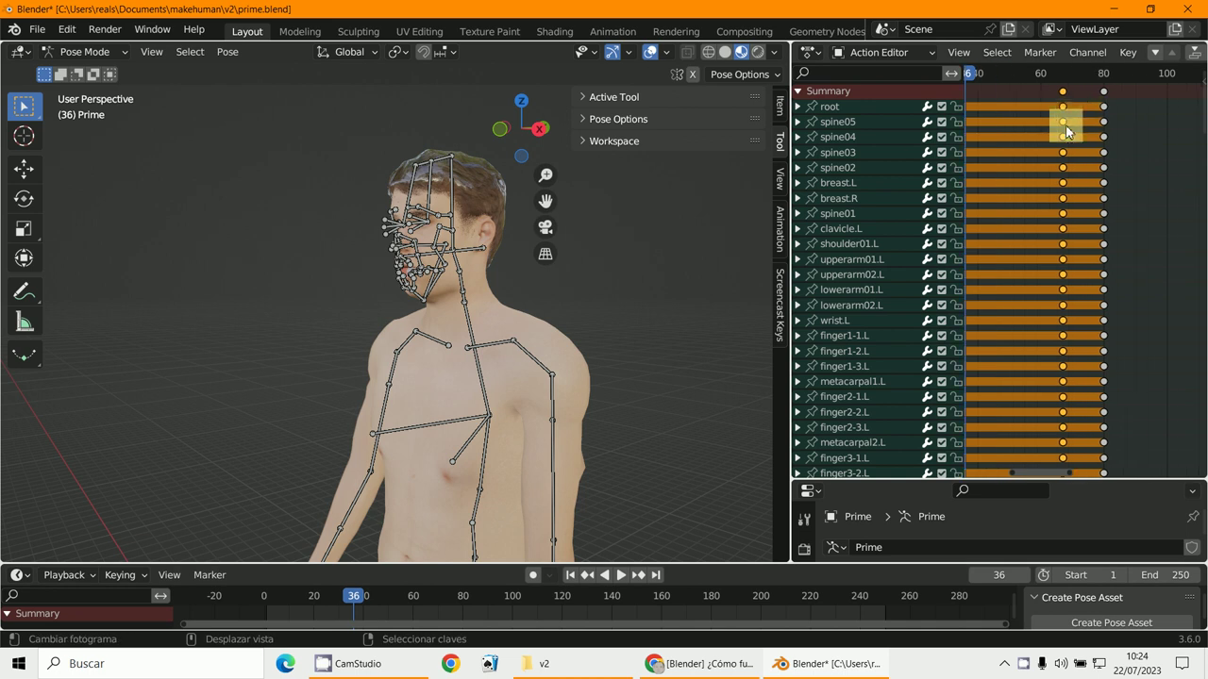
key(space)
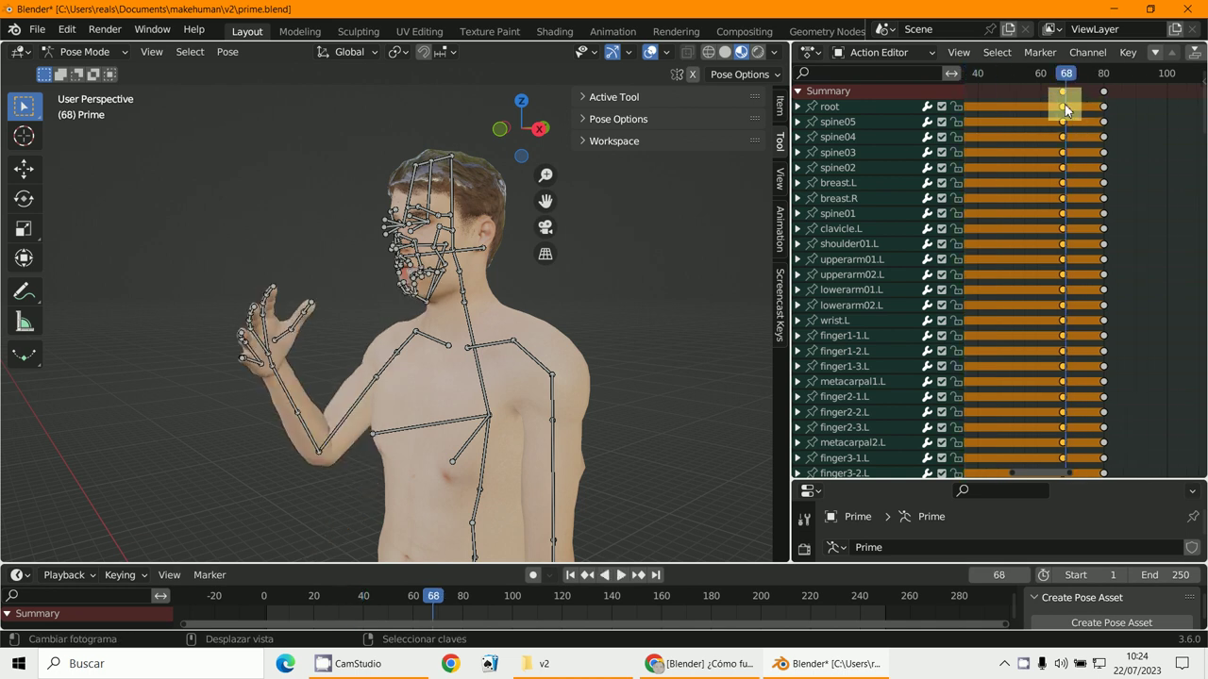
click(1063, 106)
key(space)
scroll(725, 300, up, 3)
scroll(723, 305, up, 2)
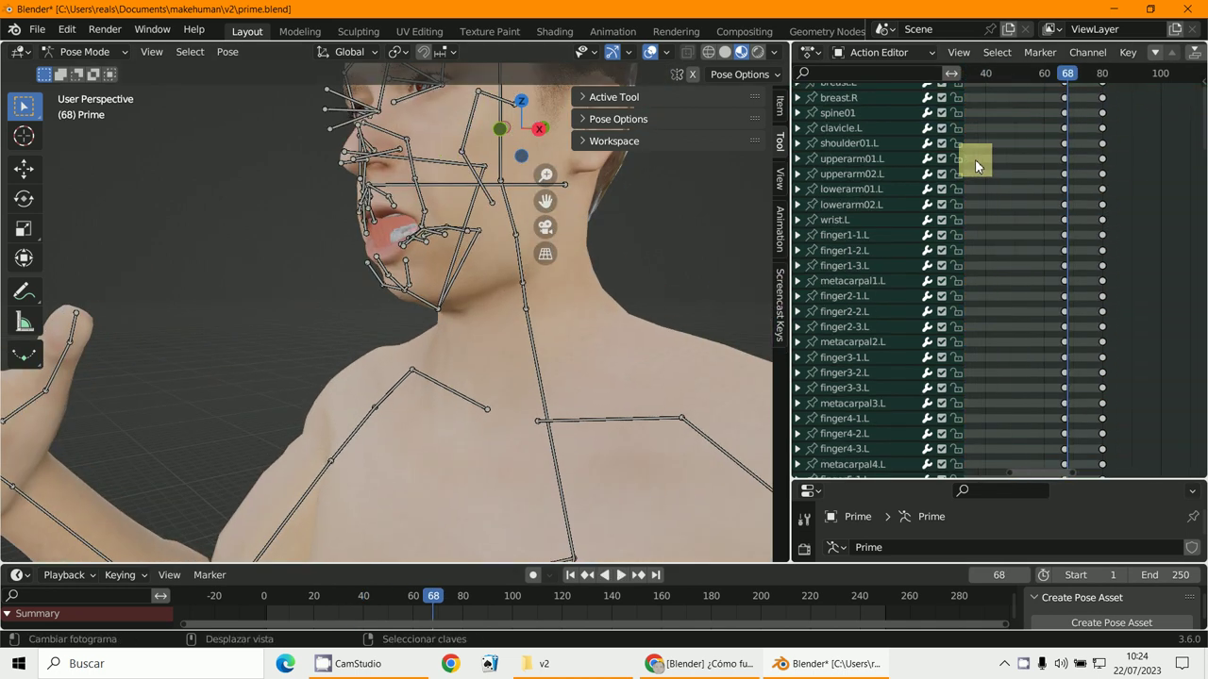
mouse_move(982, 158)
middle_down()
mouse_move(1060, 189)
mouse_move(1081, 119)
middle_up()
scroll(1071, 144, down, 2)
Jump to the first frame, zoom out the keyframe view, and replay the motion.
click(1030, 85)
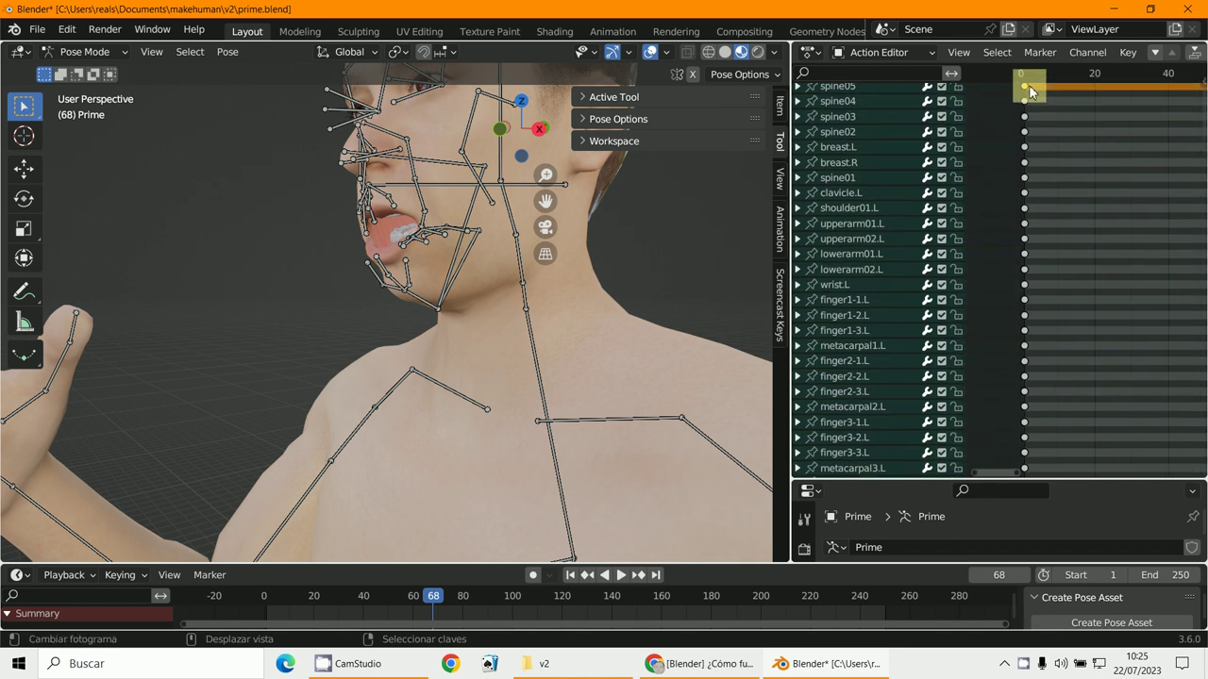
key(shift+Left)
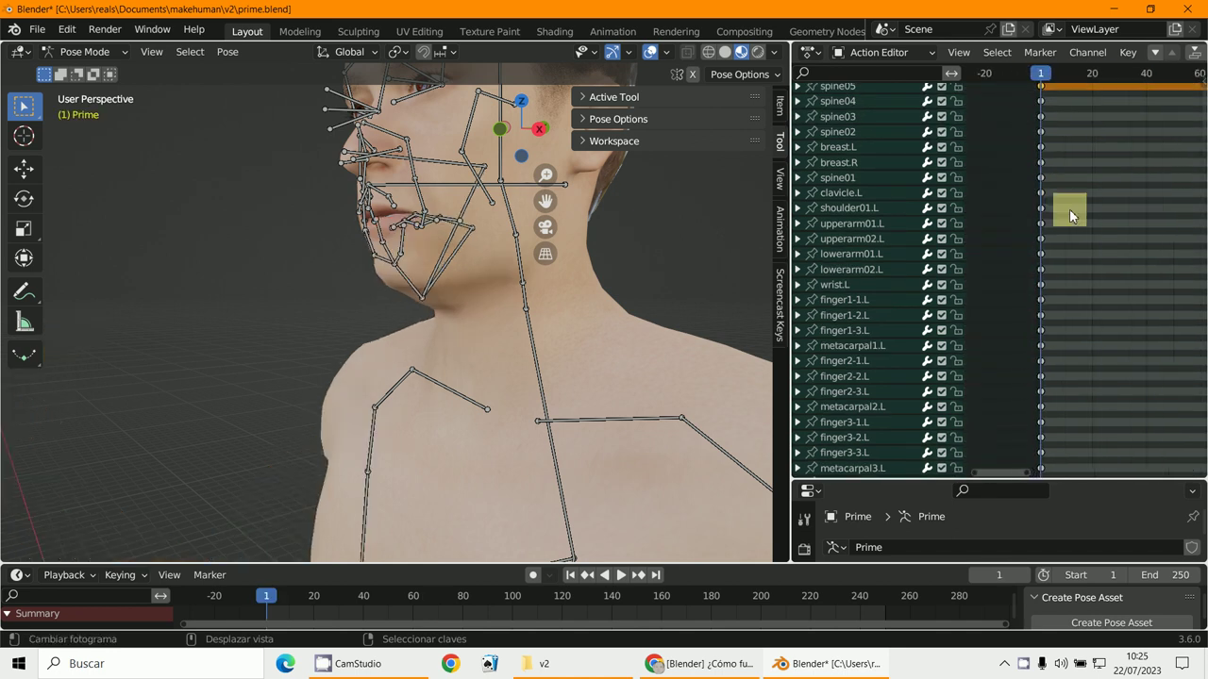
mouse_move(1069, 208)
ctrl+middle_down()
mouse_move(1117, 219)
mouse_move(1109, 137)
ctrl+middle_up()
key(space)
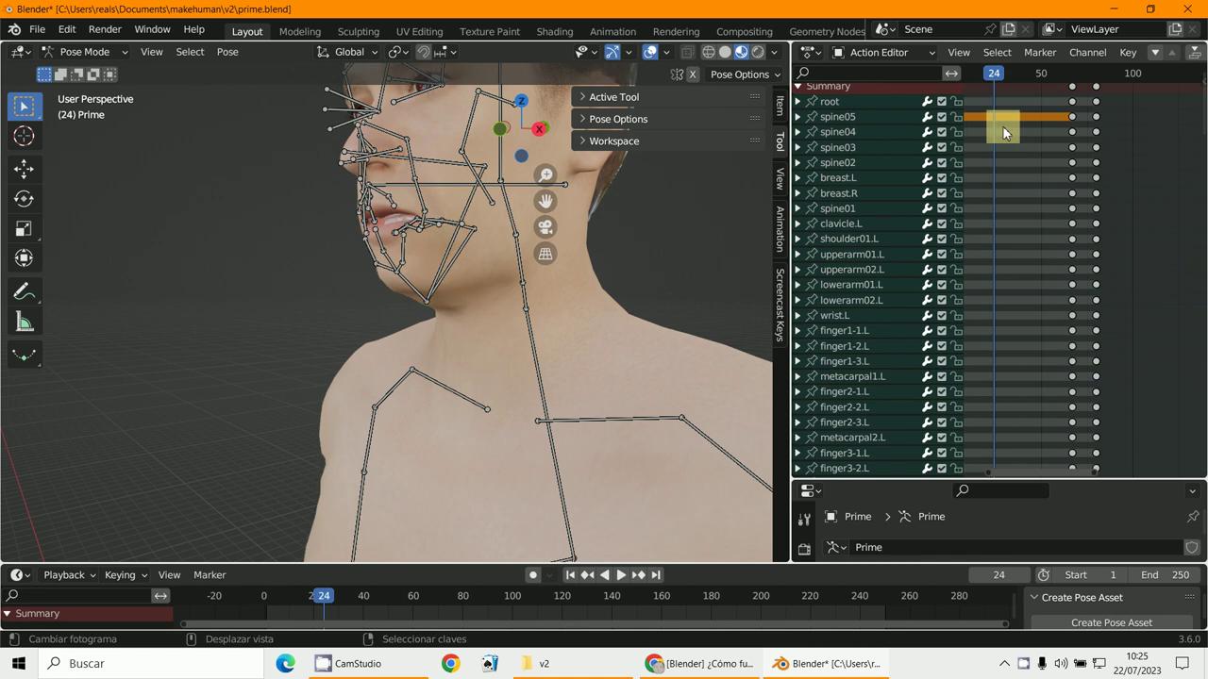
middle_drag(1002, 125, 1051, 130)
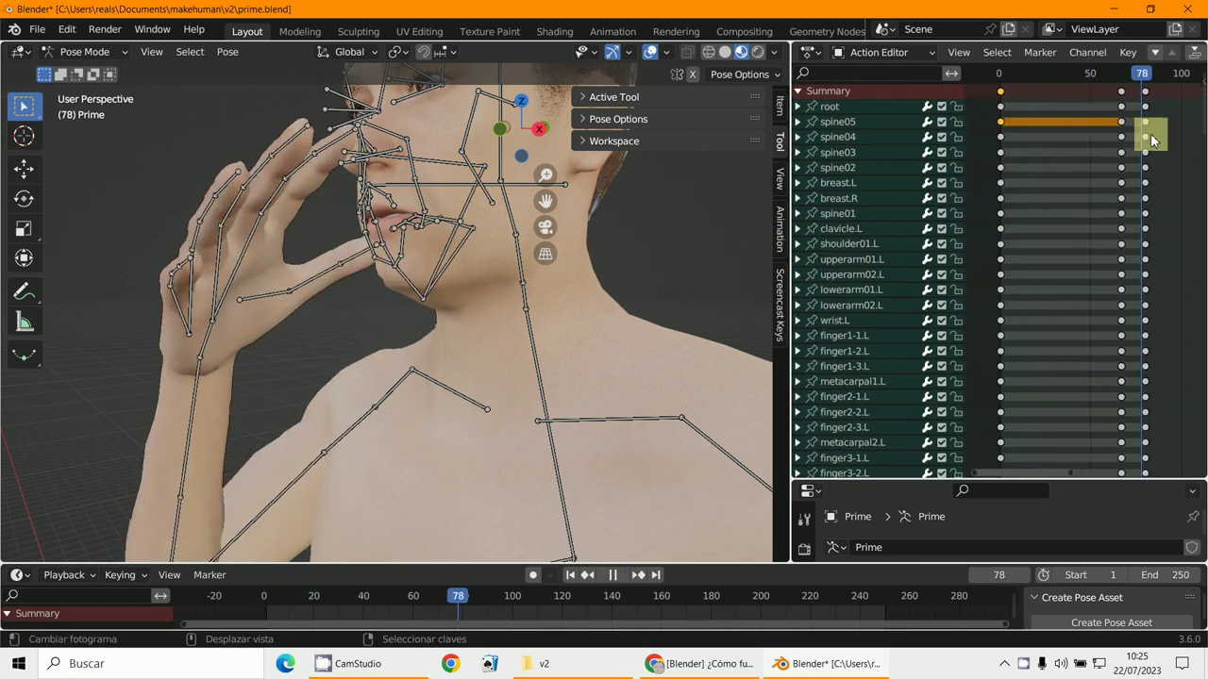
Move the frame 80 keyframe column earlier to about frame 64.
drag(1186, 141, 1122, 146)
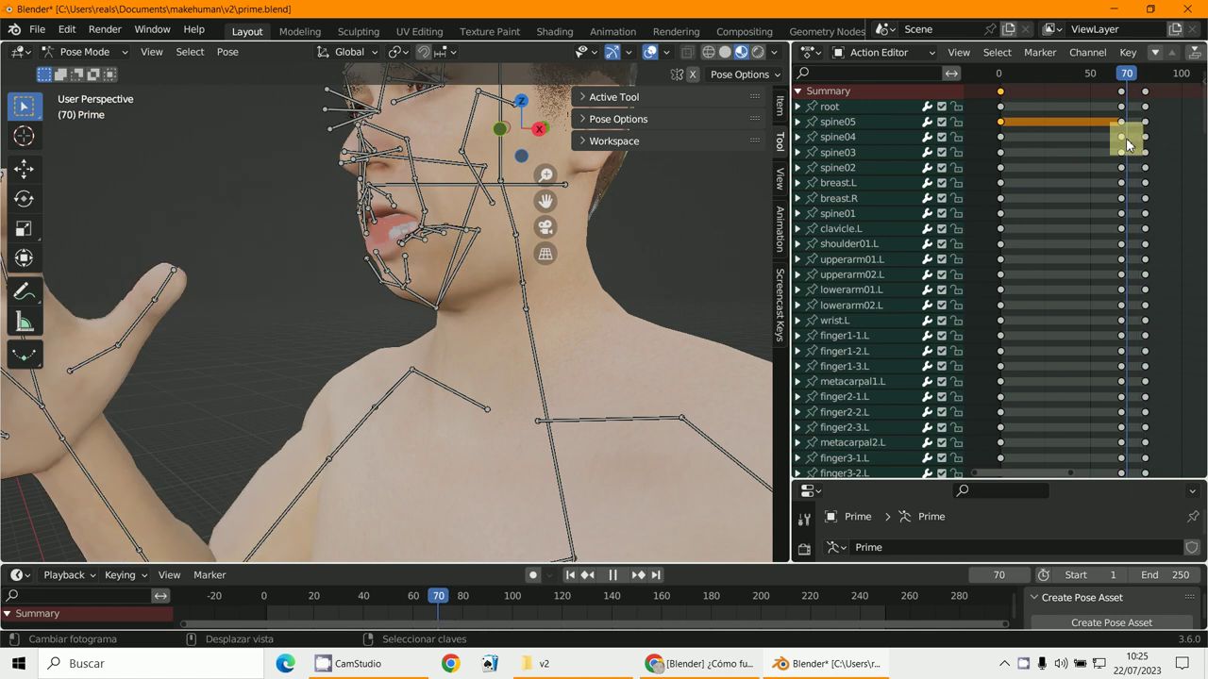
click(1149, 86)
key(g)
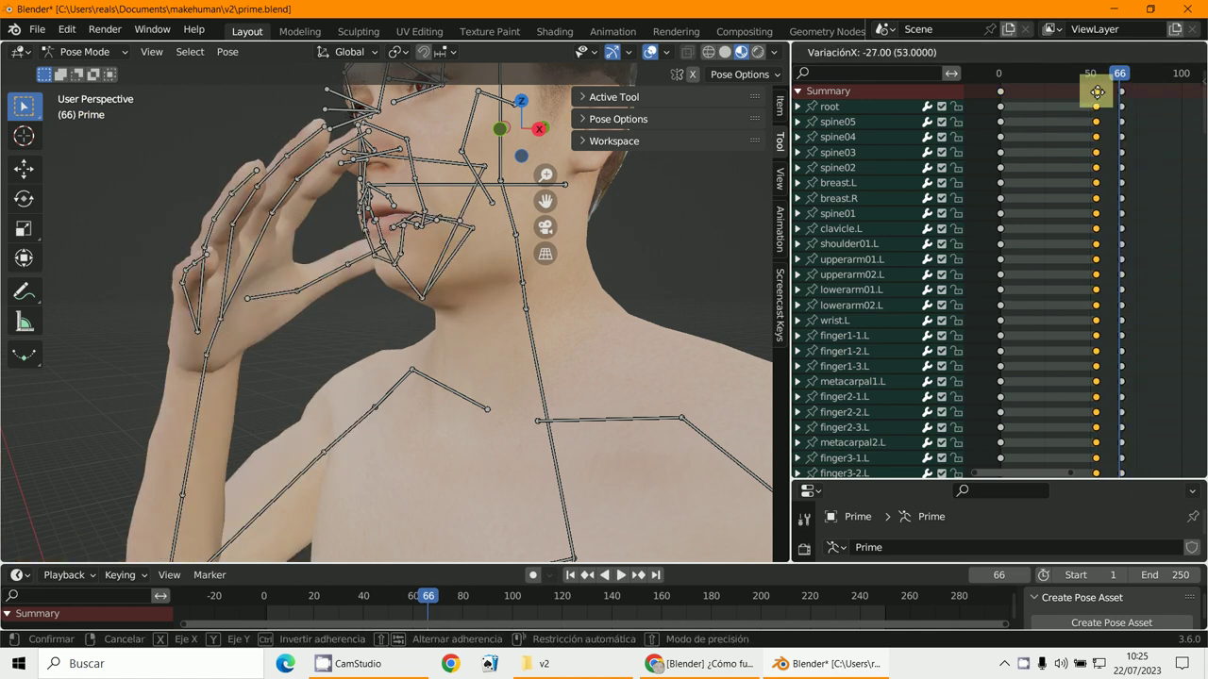
click(1115, 91)
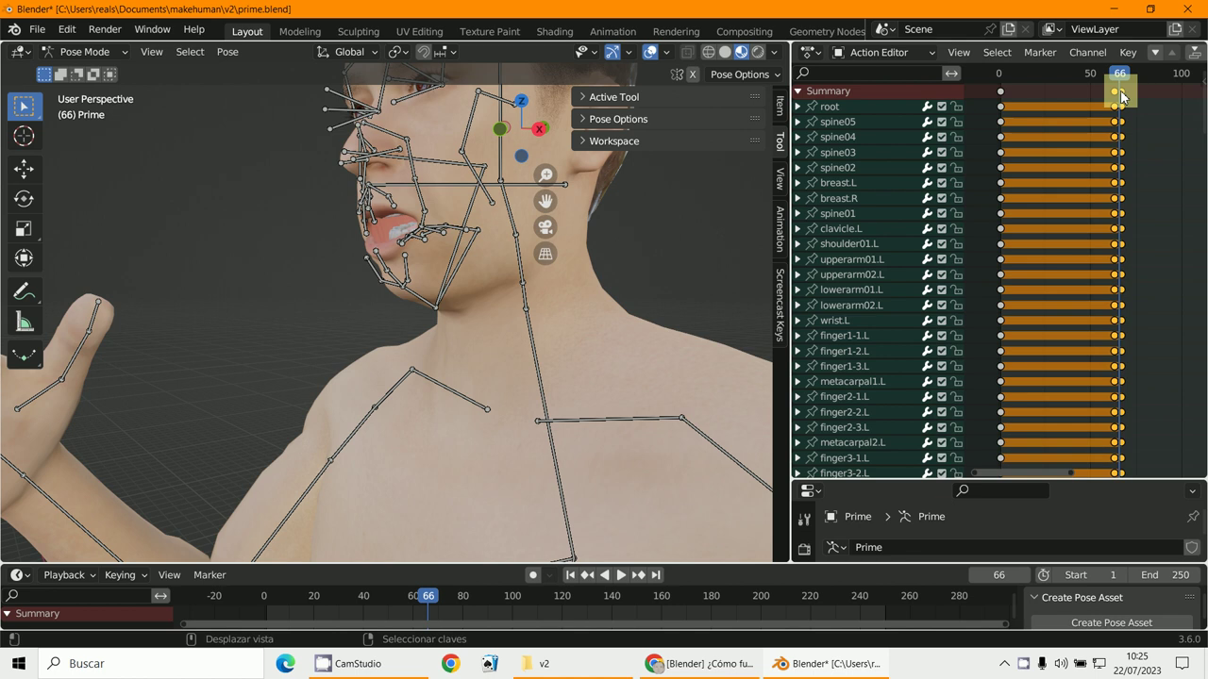
Shift the selected keyframes later and preview playback from frame 91 near the action's end.
key(g)
click(1142, 95)
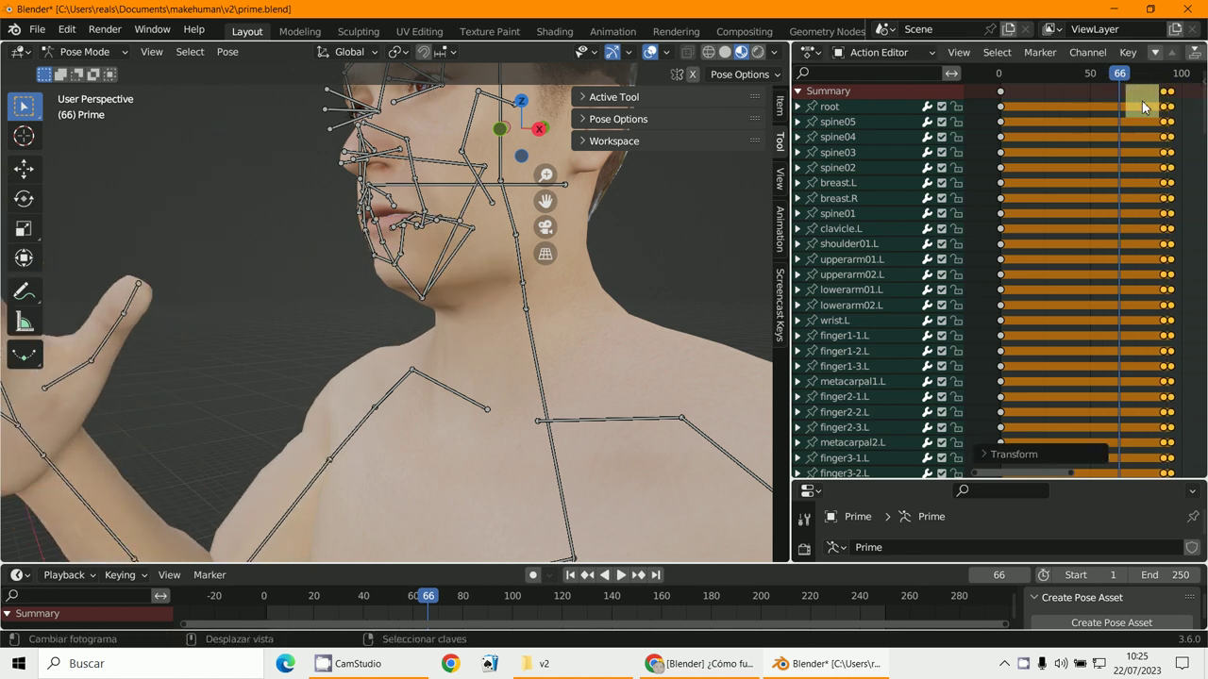
key(space)
key(Escape)
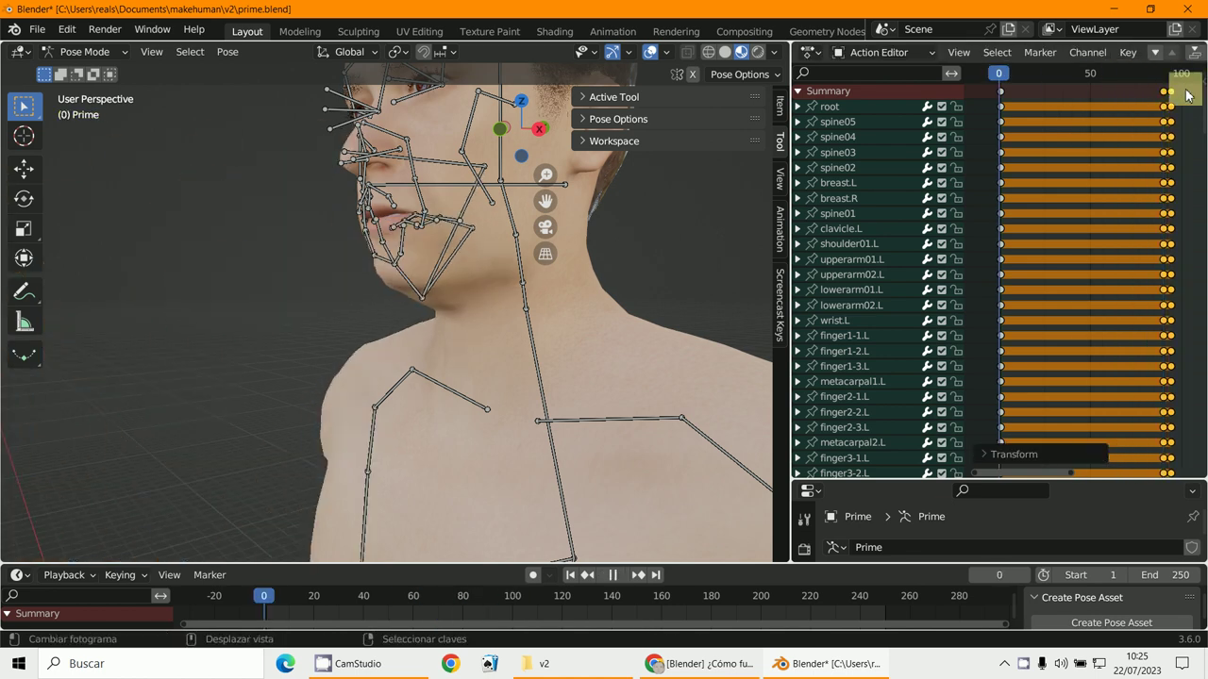
click(1167, 95)
key(space)
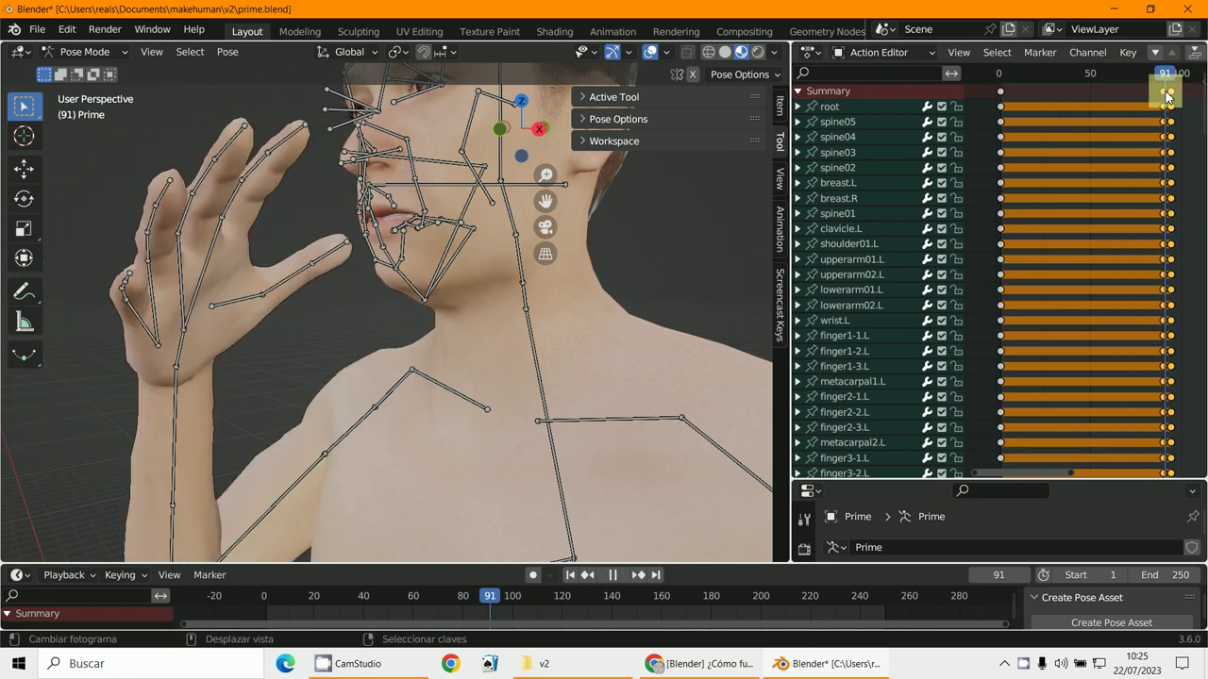
key(space)
Delete the keyframe column at frame 95 and scrub back through the animation to check it.
click(1173, 94)
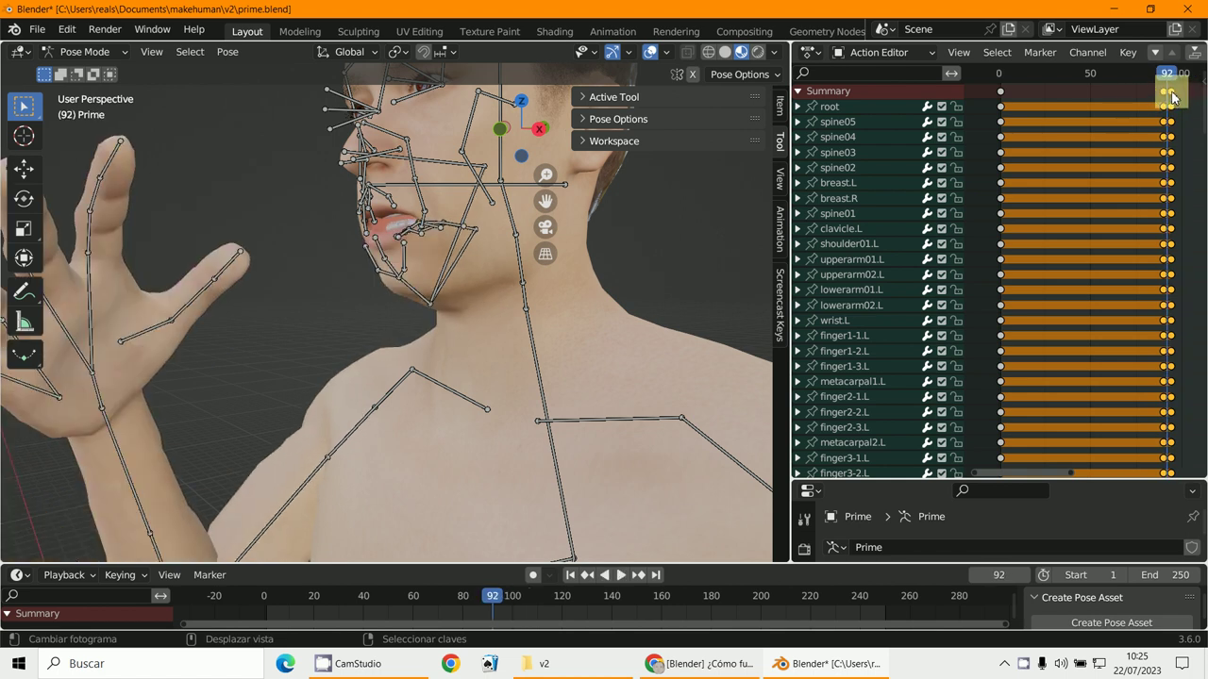
click(1173, 95)
key(x)
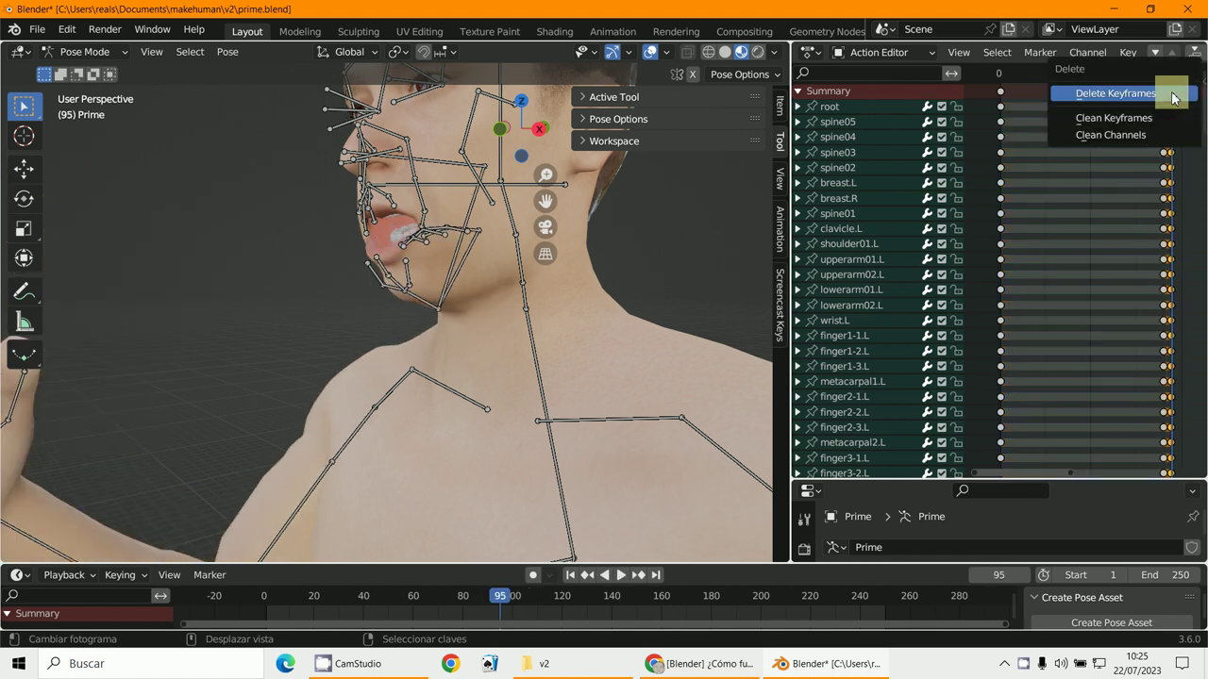
click(1171, 91)
mouse_move(1147, 95)
mouse_down()
mouse_move(1019, 102)
mouse_move(1138, 109)
mouse_up()
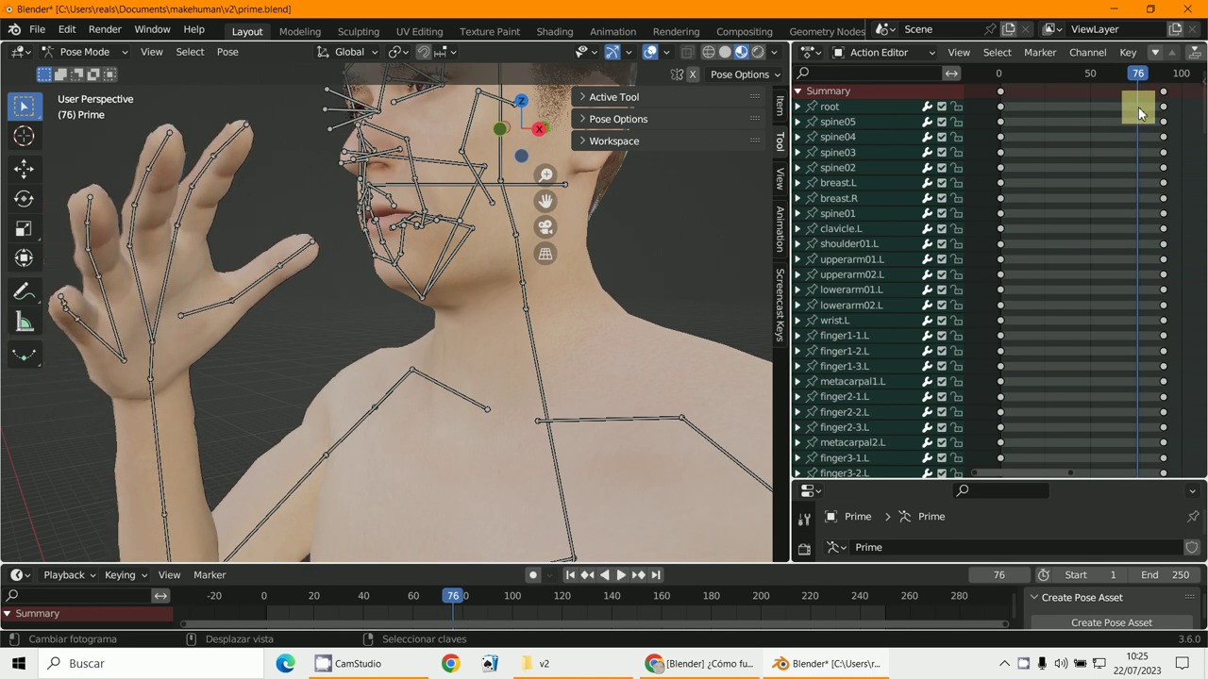
Select the jaw and special04 bones in side view and key their location and rotation at frame 76.
click(438, 268)
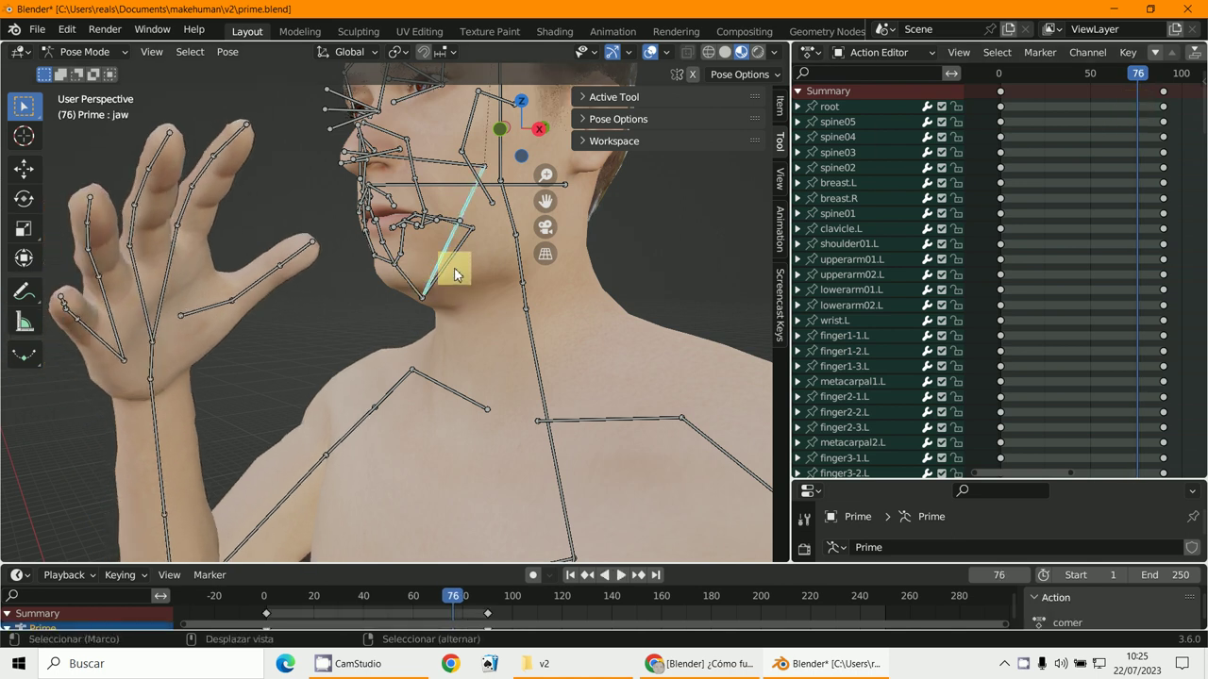
click(409, 279)
key(KP_3)
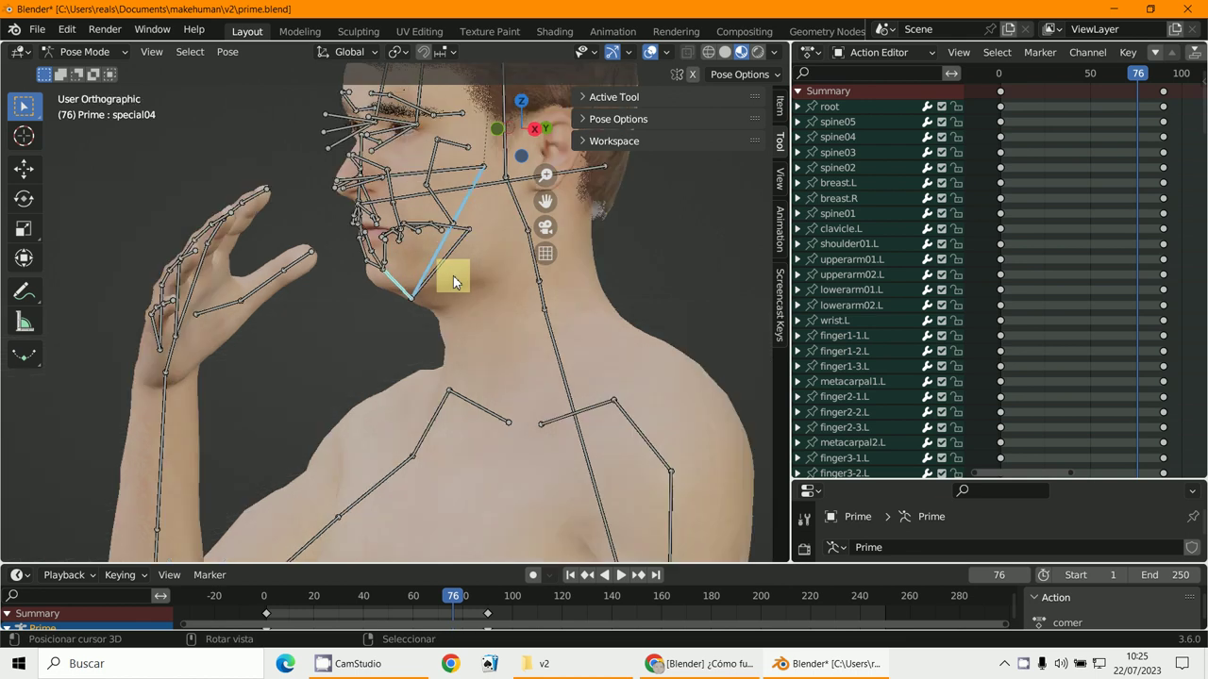
scroll(453, 275, up, 4)
key(i)
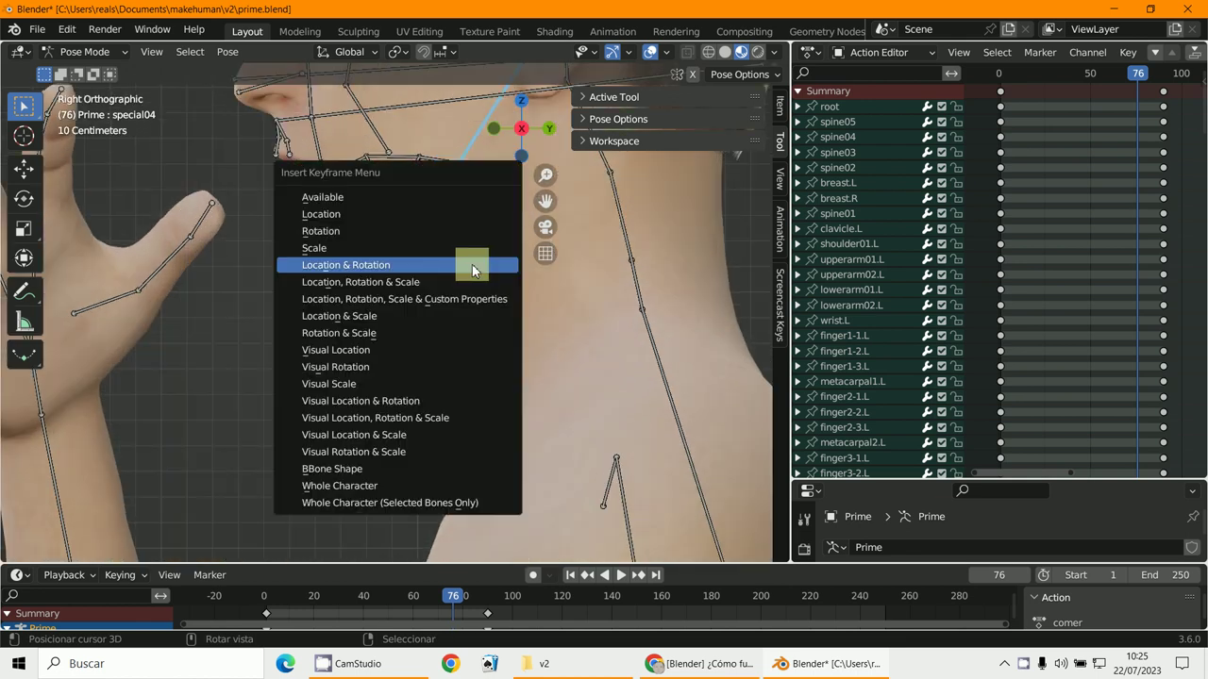
click(464, 265)
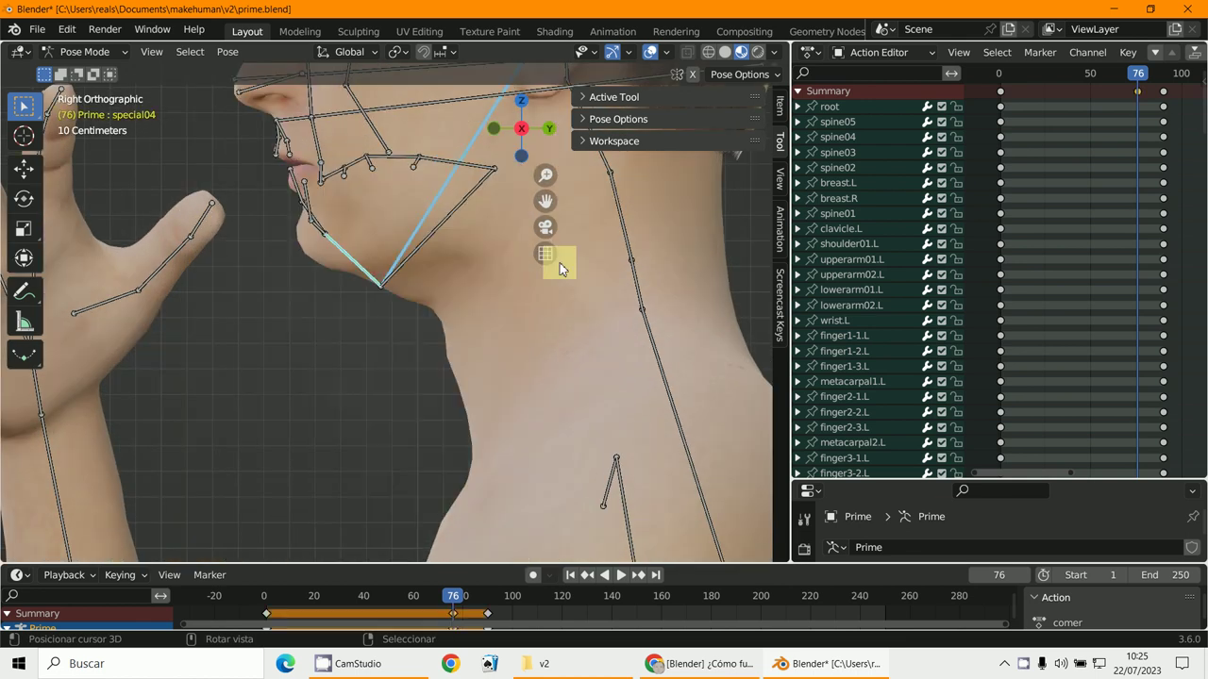
At frame 82, rotate the jaw and special04 bones to open the mouth and key location and rotation.
click(1149, 91)
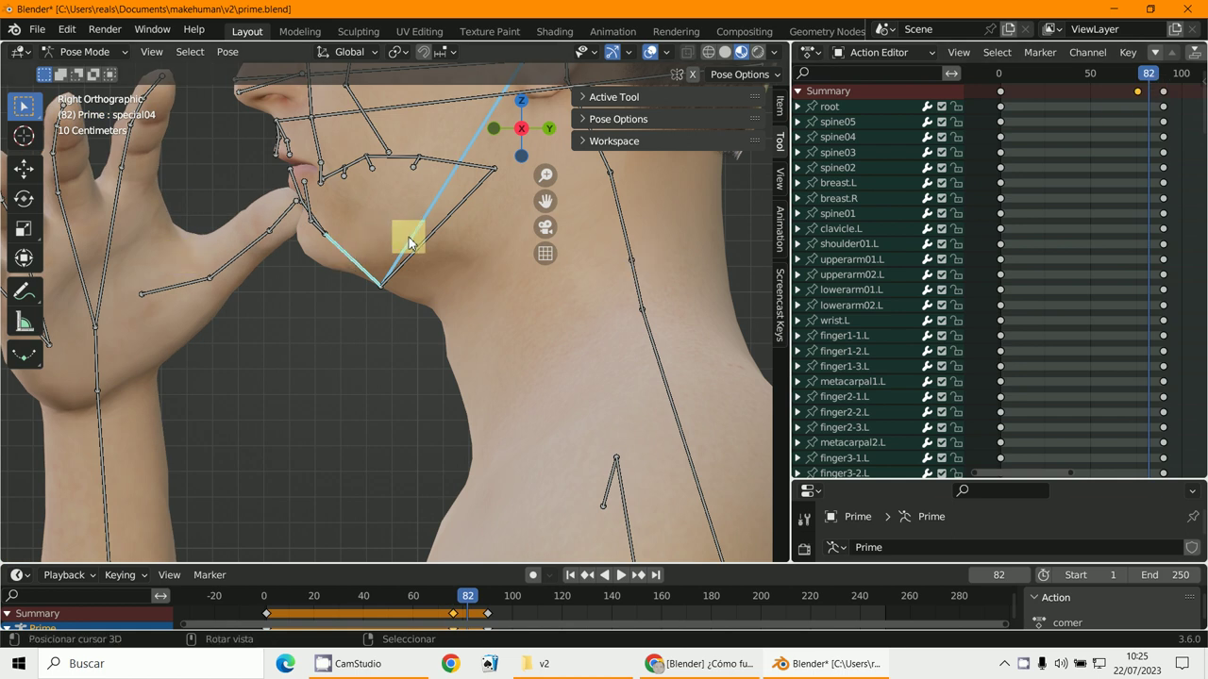
key(r)
click(405, 269)
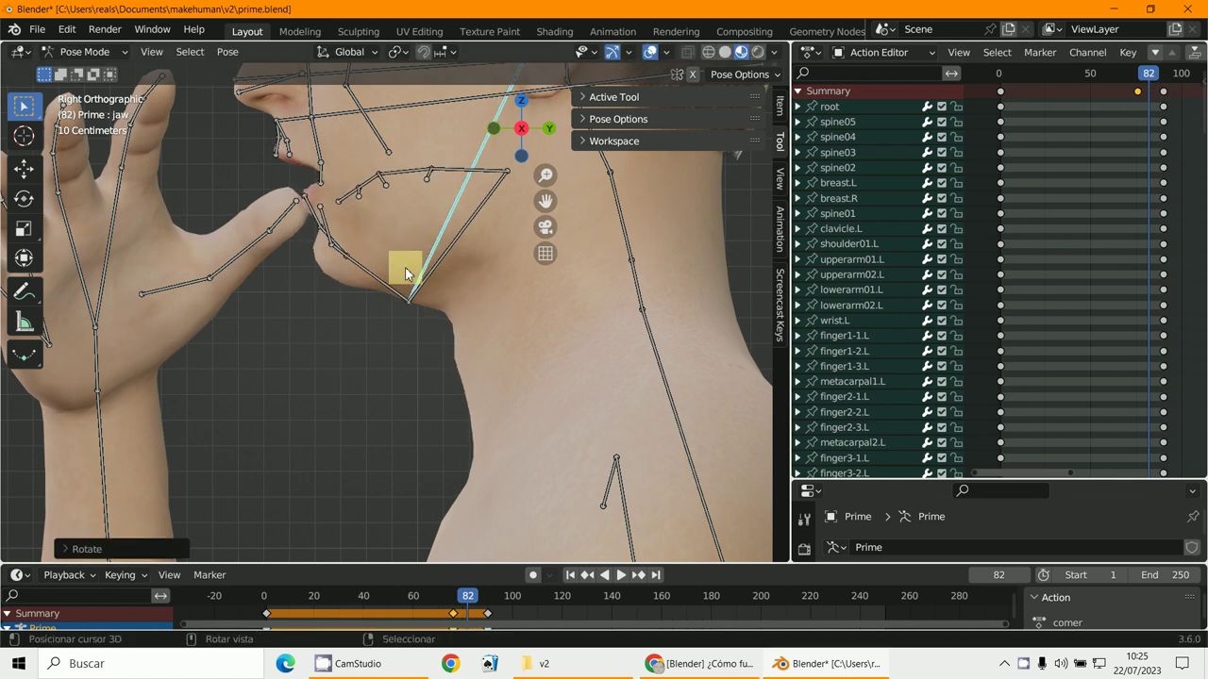
click(375, 272)
key(r)
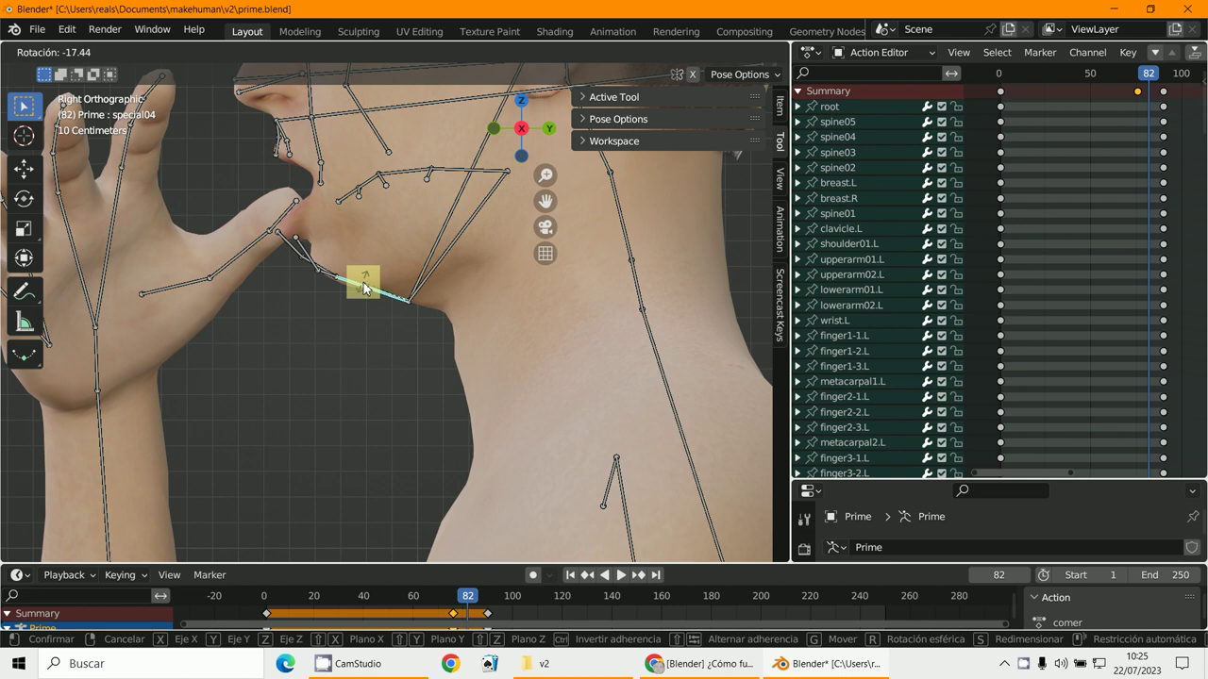
click(368, 282)
click(433, 239)
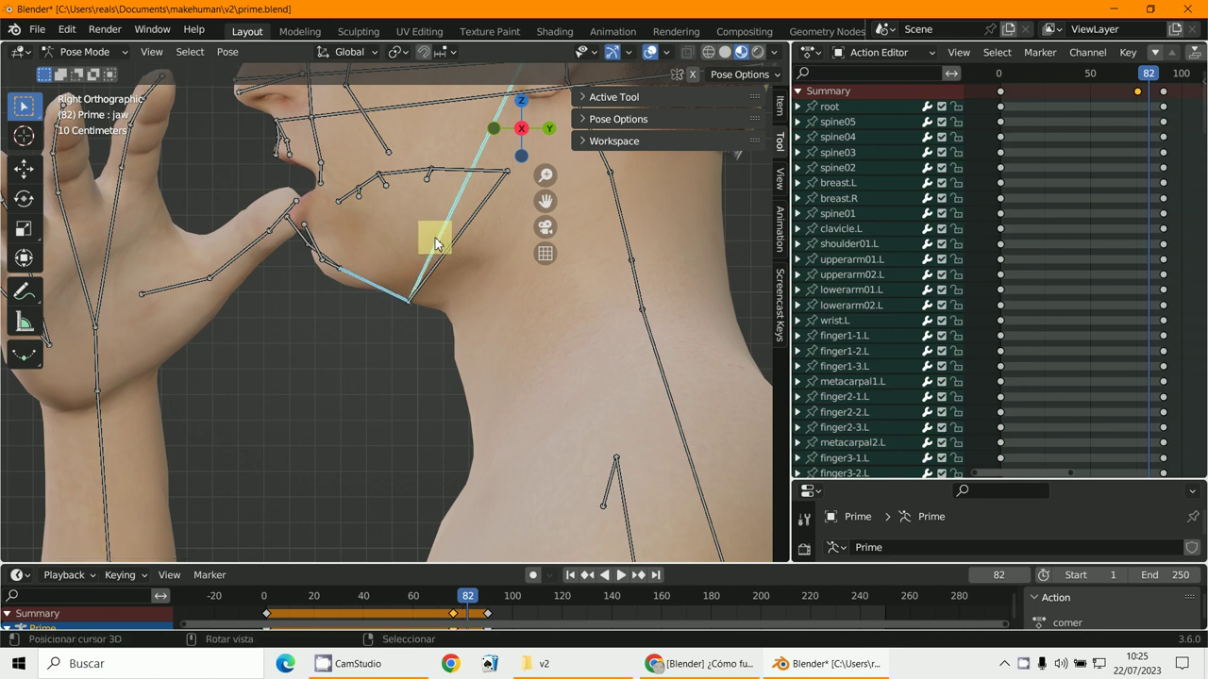
key(i)
click(435, 238)
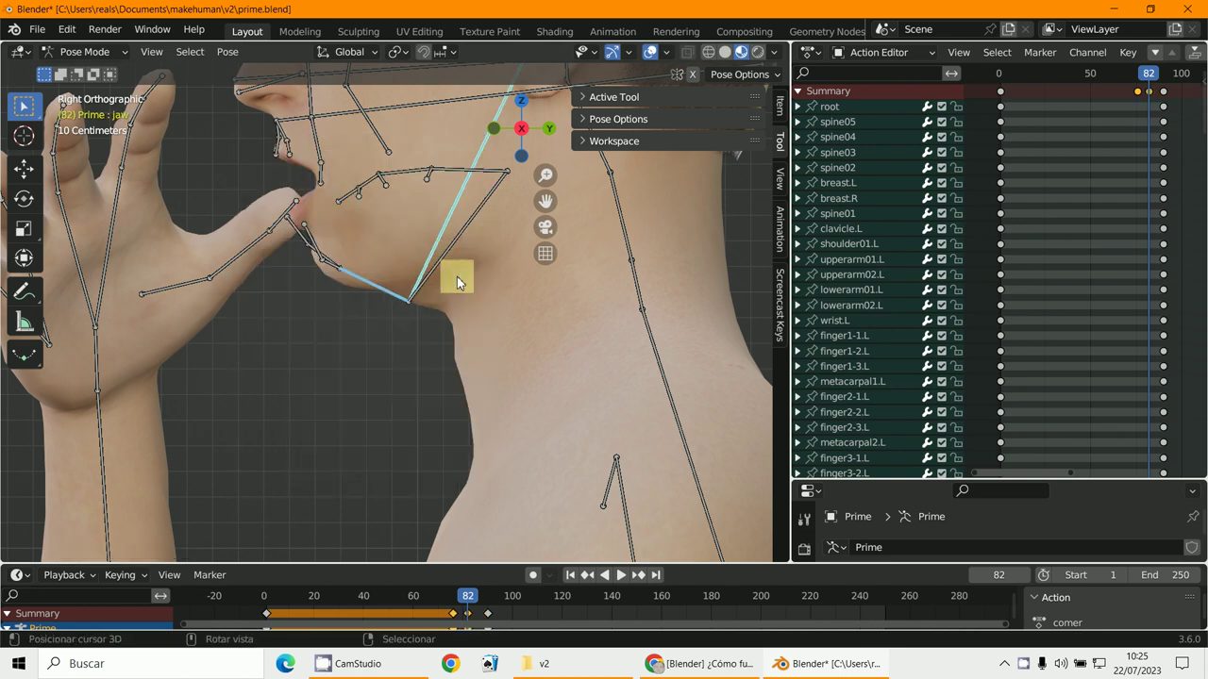
Play the animation from the start to check the mouth opening.
key(shift+Left)
key(space)
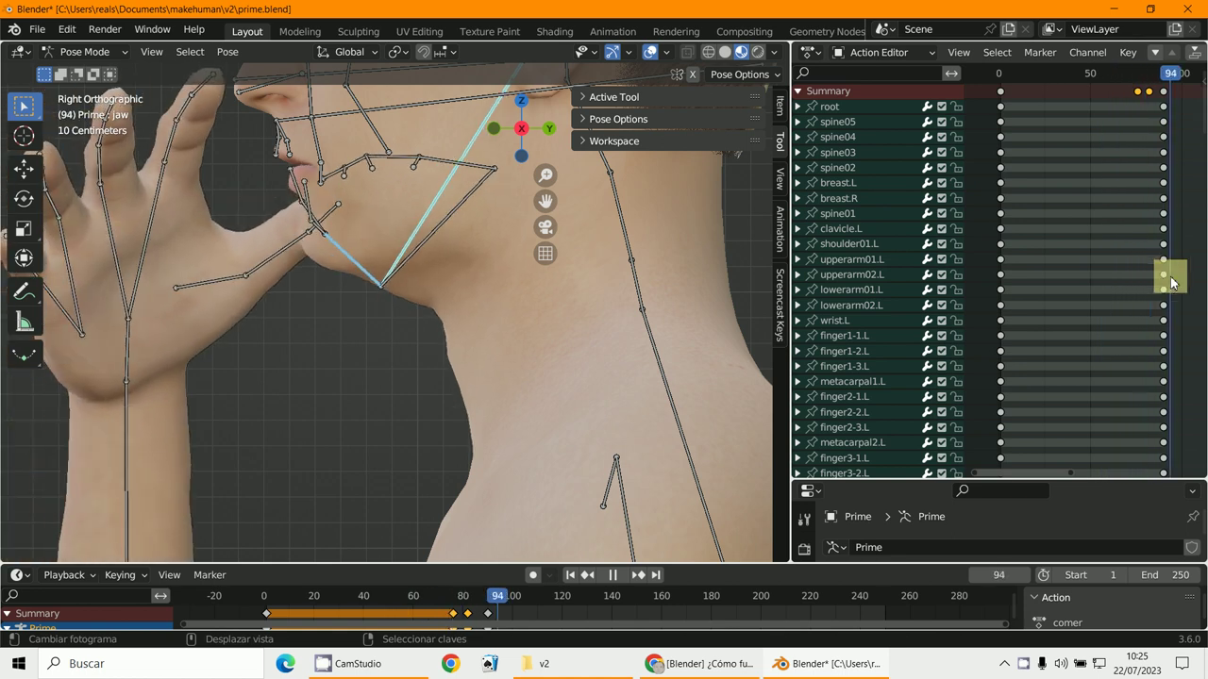
key(space)
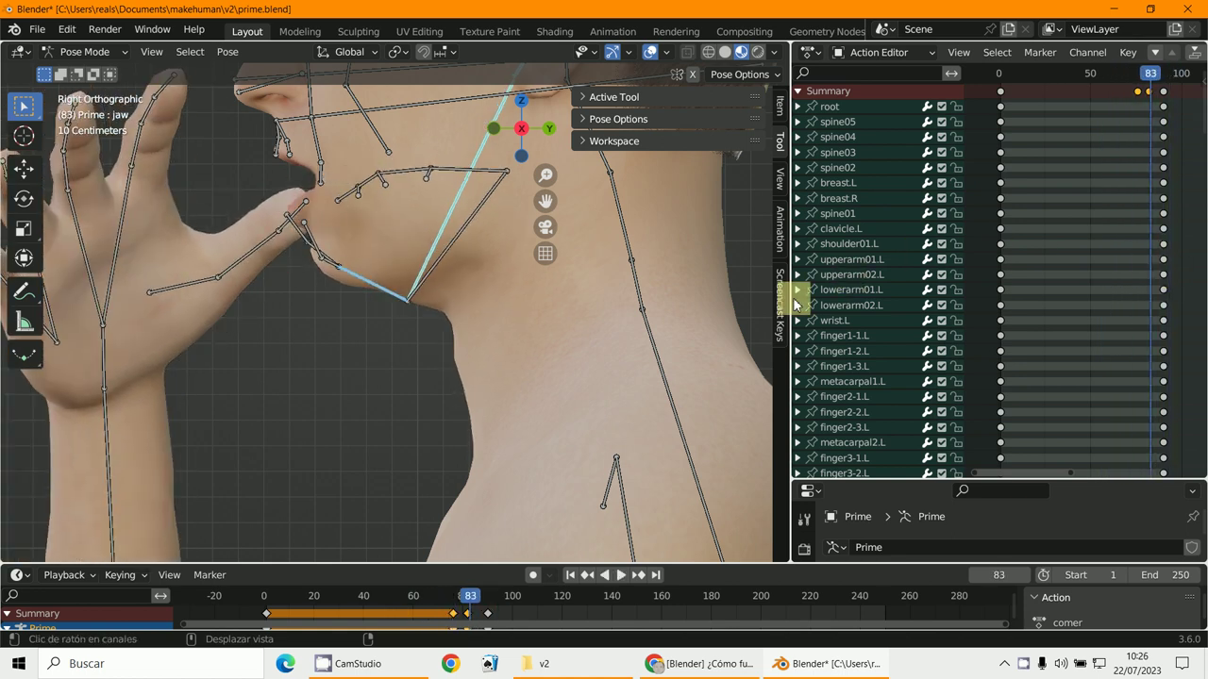
Widen the Action Editor and give the 'comer' action a fake user.
drag(793, 299, 353, 287)
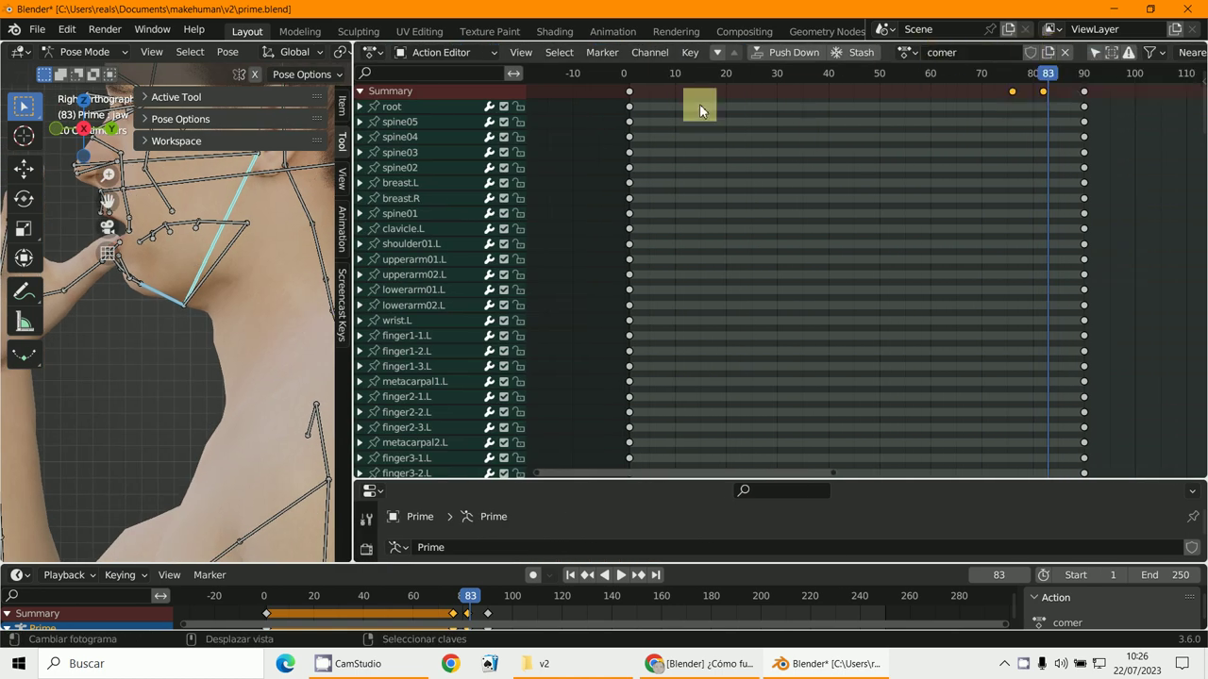
scroll(699, 110, down, 3)
scroll(733, 190, down, 2)
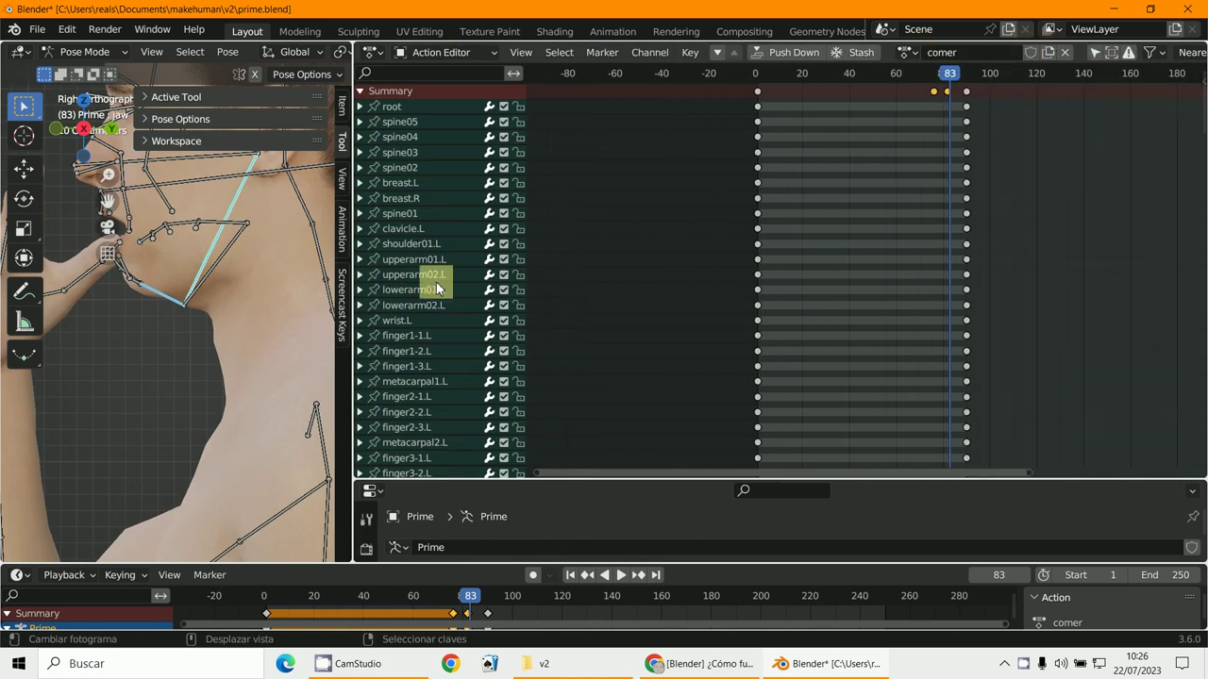
click(1034, 54)
click(966, 171)
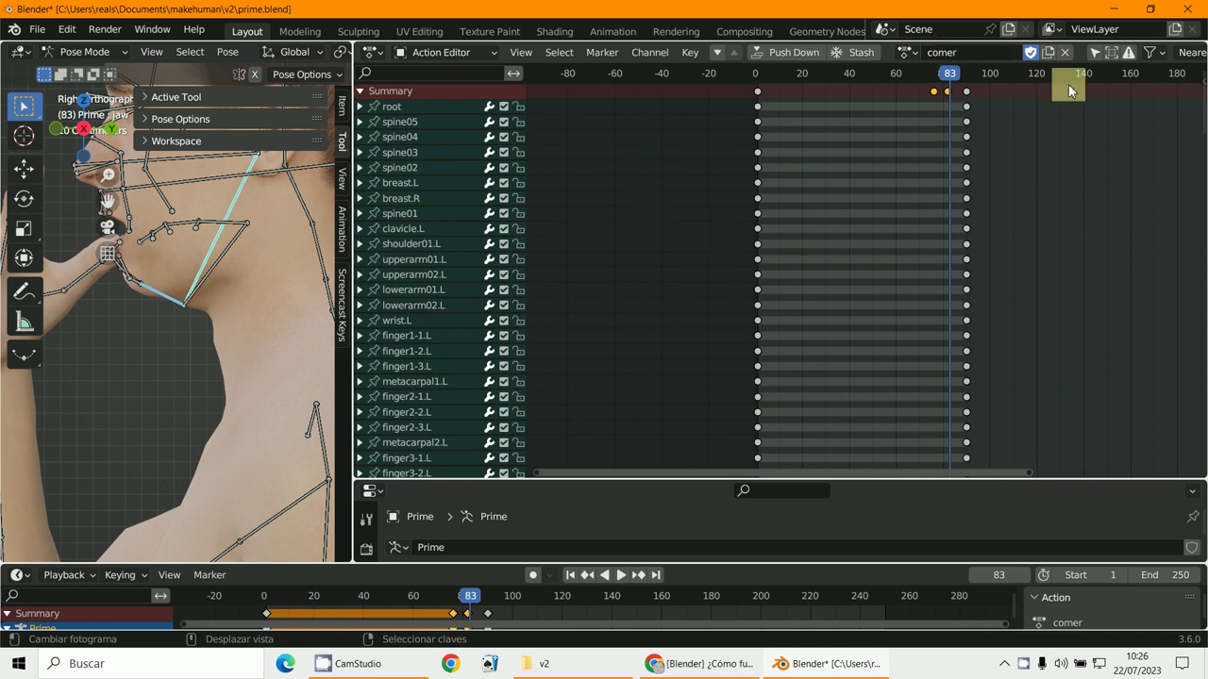
Assign the POSE action to the rig, then widen the 3D viewport to show the whole body.
click(906, 52)
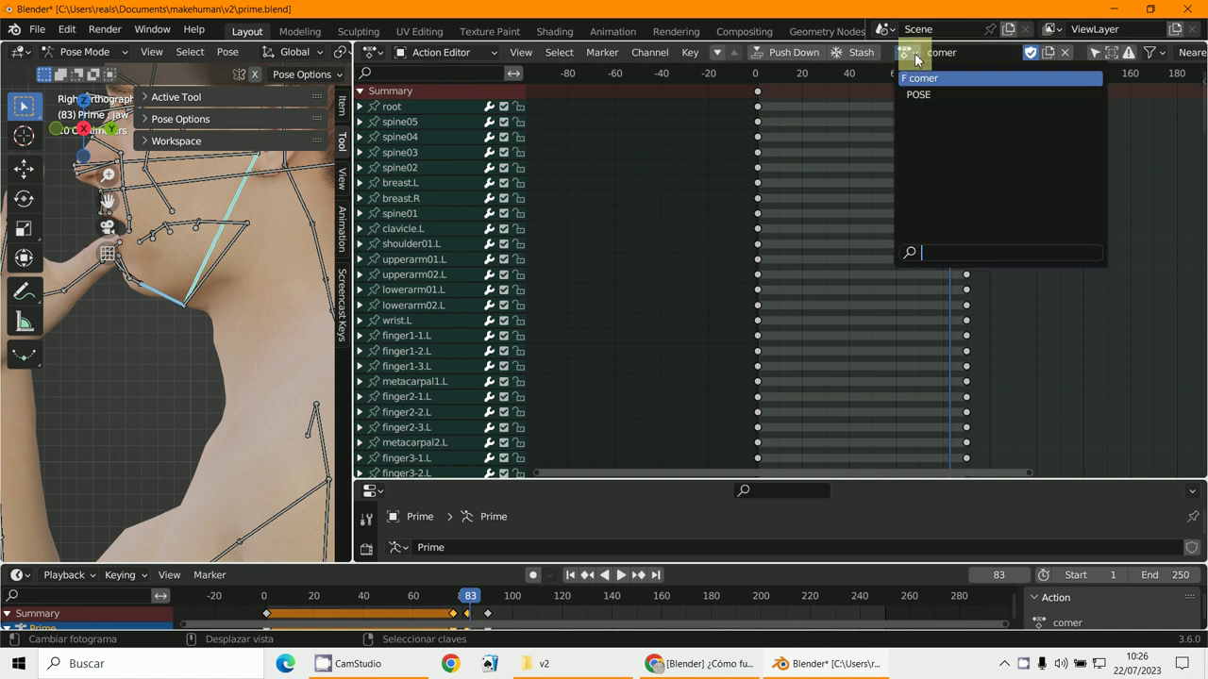
click(915, 94)
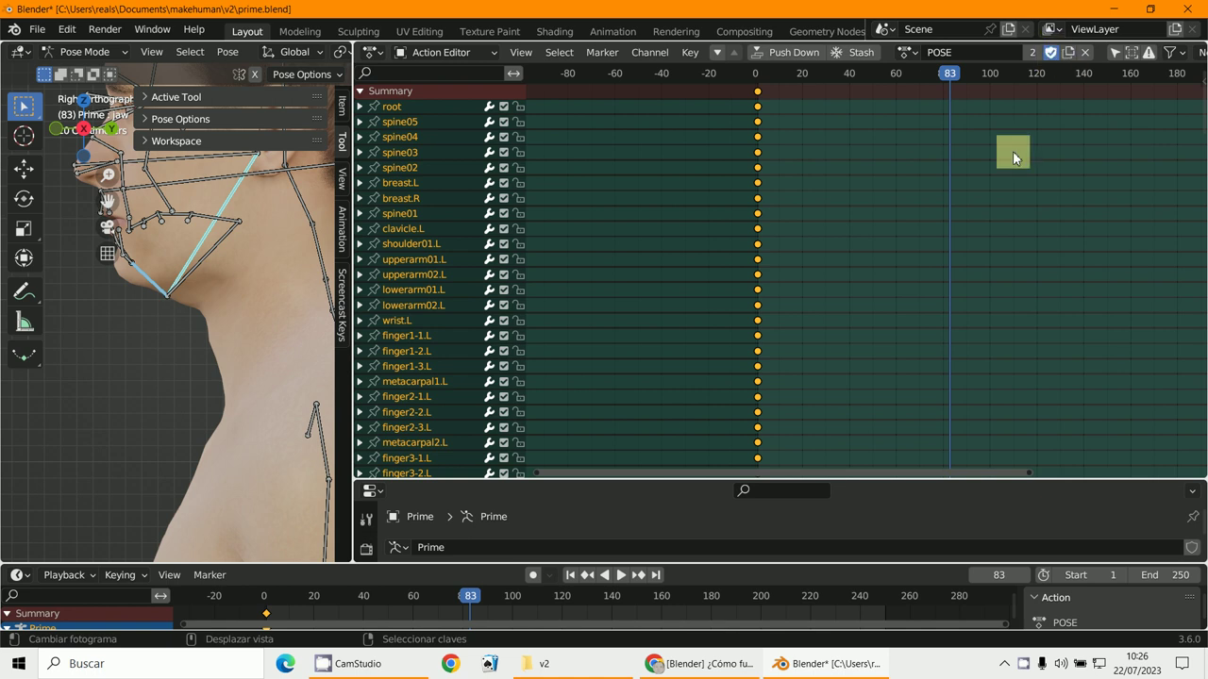
scroll(1012, 151, down, 2)
scroll(915, 183, down, 1)
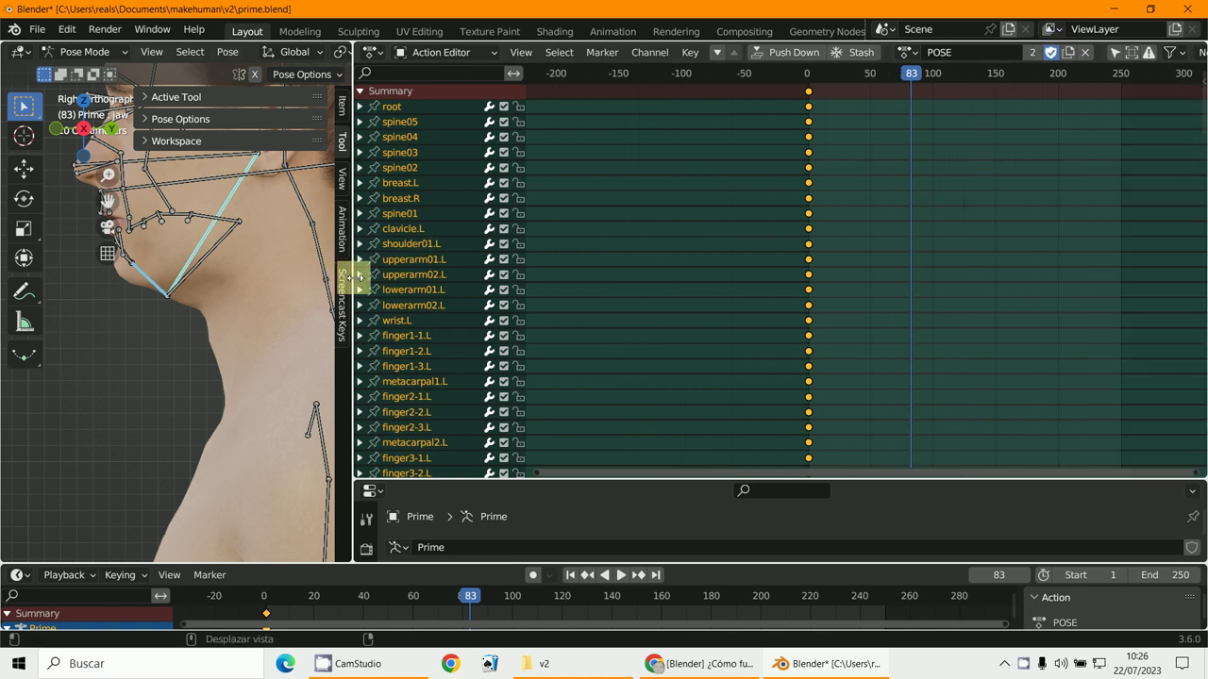
drag(349, 276, 988, 271)
scroll(759, 279, down, 2)
mouse_move(759, 279)
shift+middle_down()
mouse_move(674, 295)
mouse_move(784, 289)
mouse_move(731, 293)
mouse_move(617, 211)
shift+middle_up()
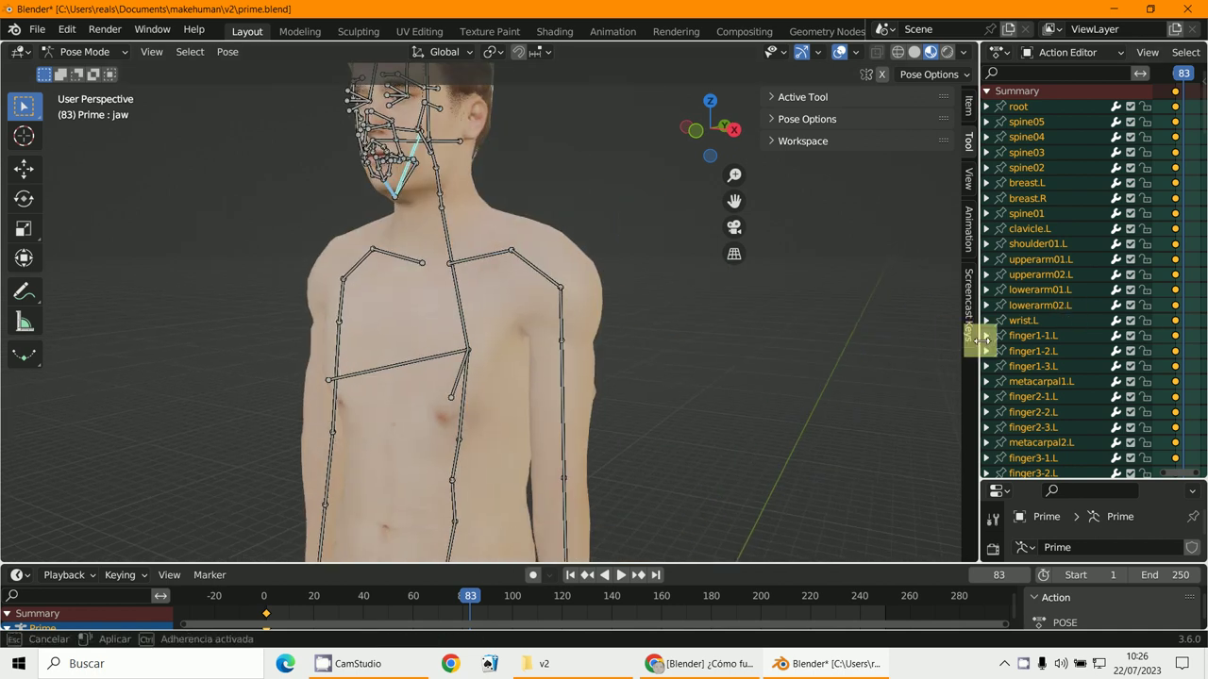
Turn the widened area into the Nonlinear Animation editor and zoom its strip view to frames 0–150.
drag(977, 345, 529, 288)
click(558, 52)
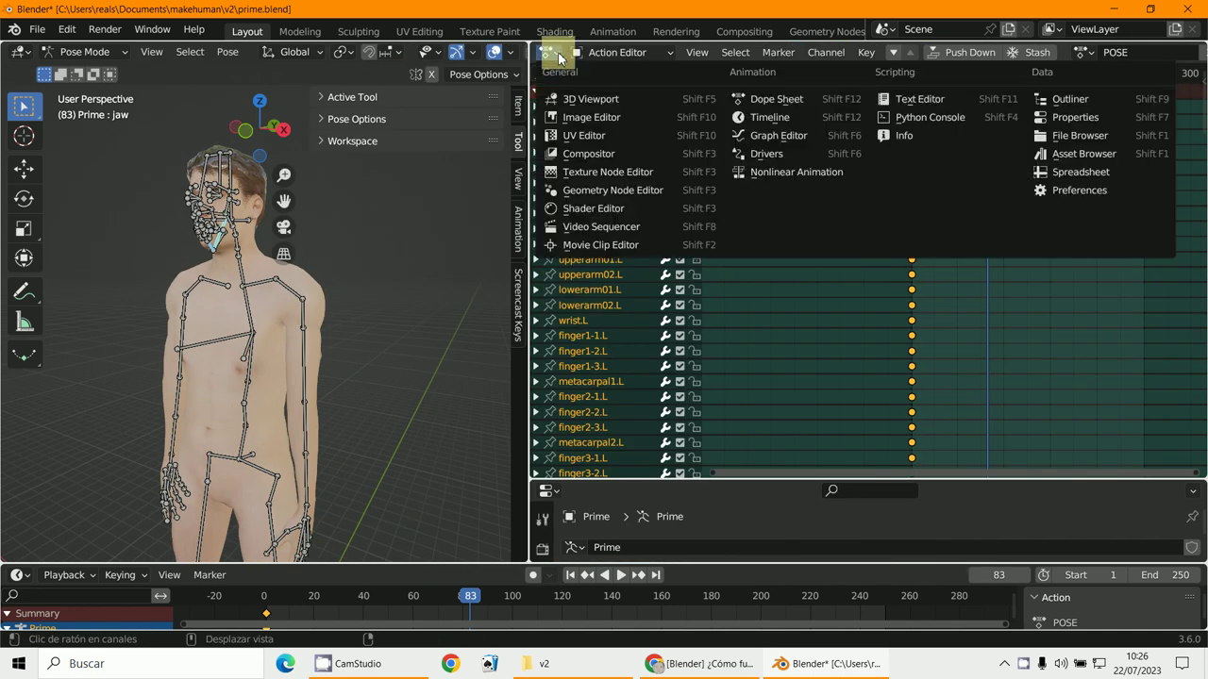
click(618, 52)
click(547, 54)
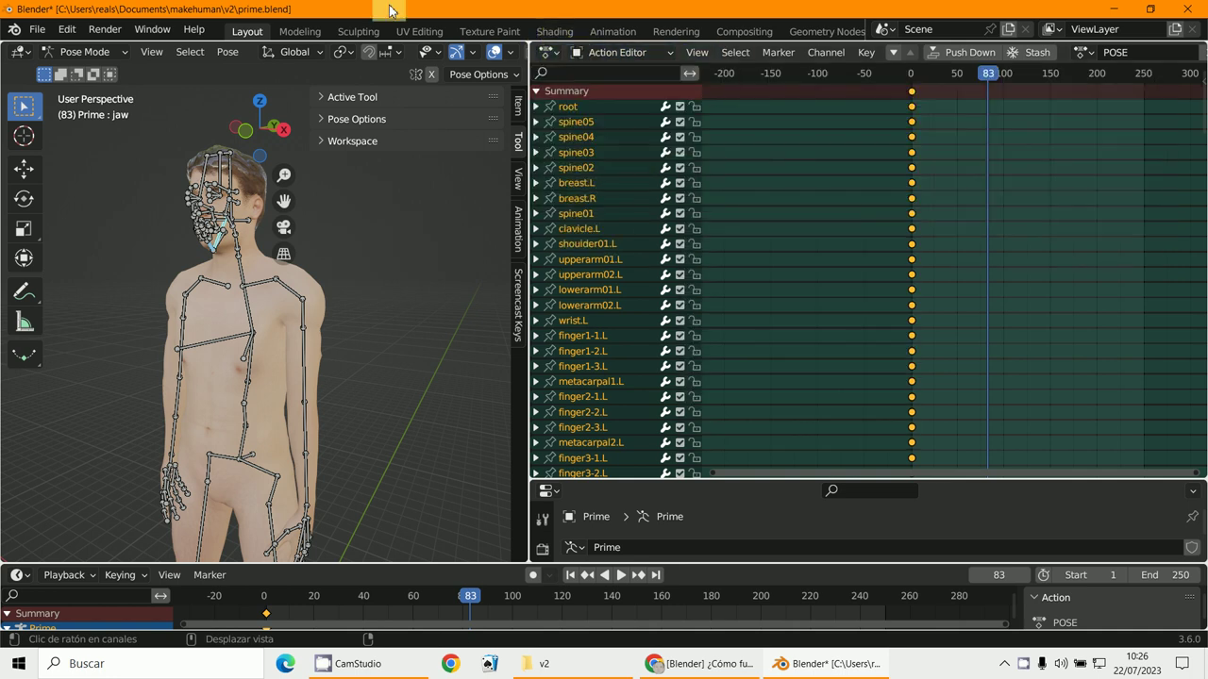
click(544, 54)
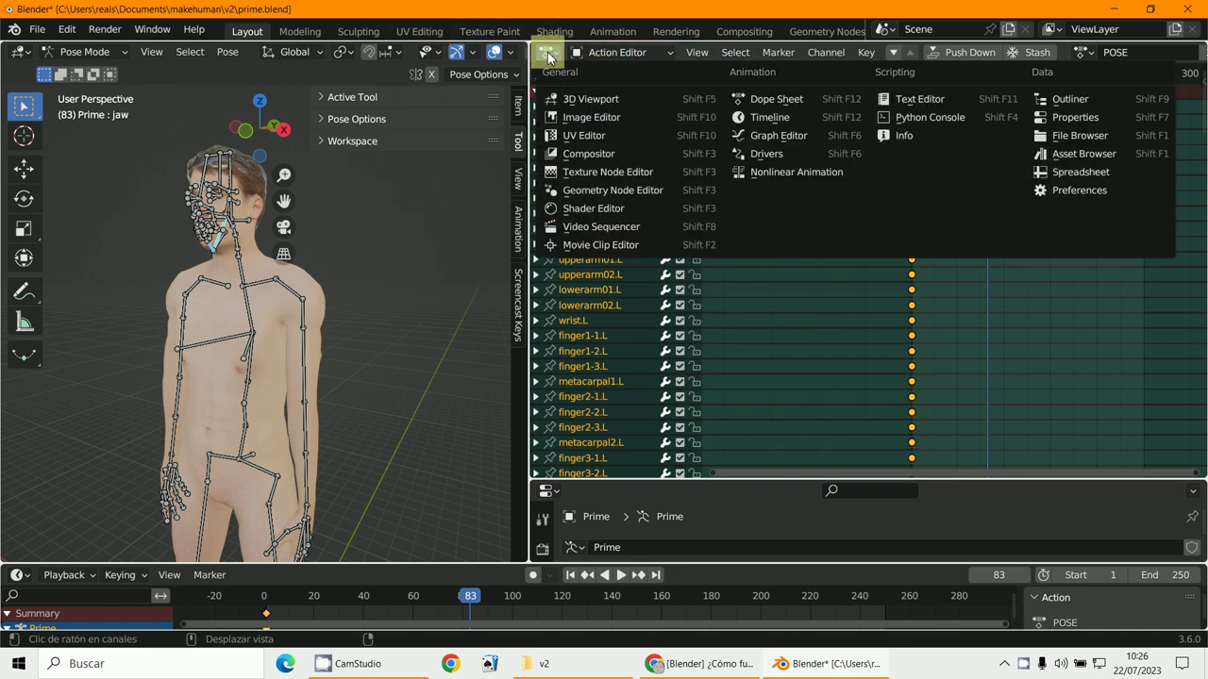
click(793, 172)
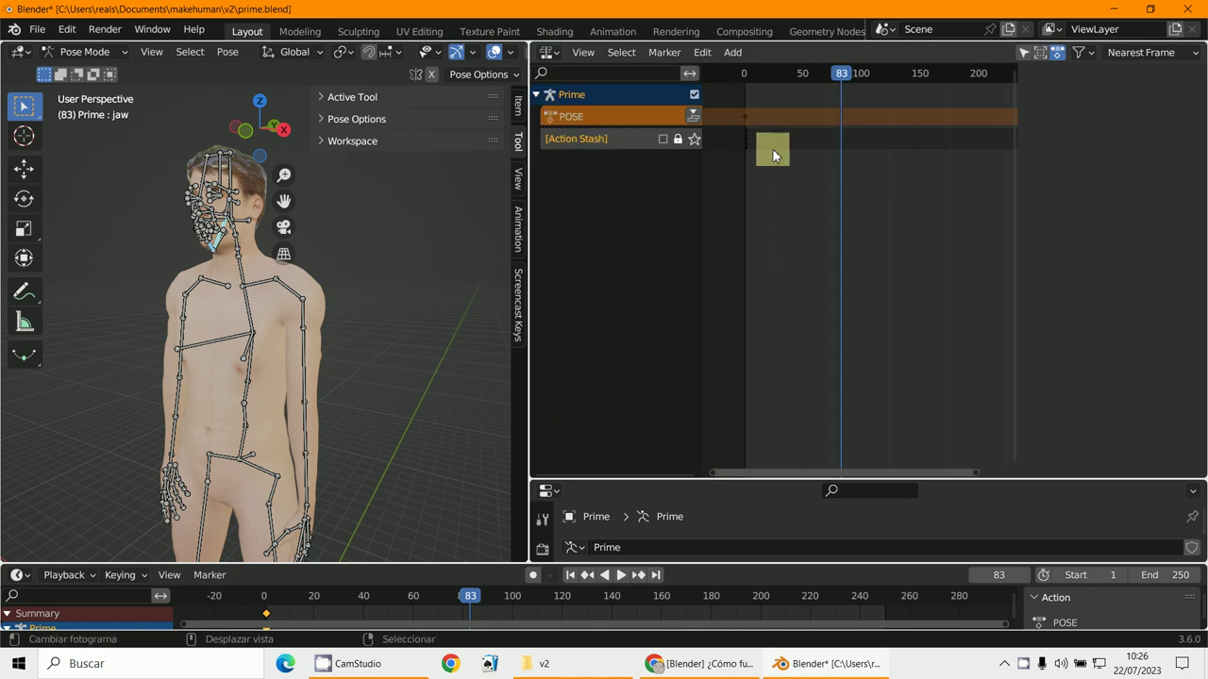
mouse_move(771, 148)
middle_down()
mouse_move(775, 175)
mouse_move(800, 154)
middle_up()
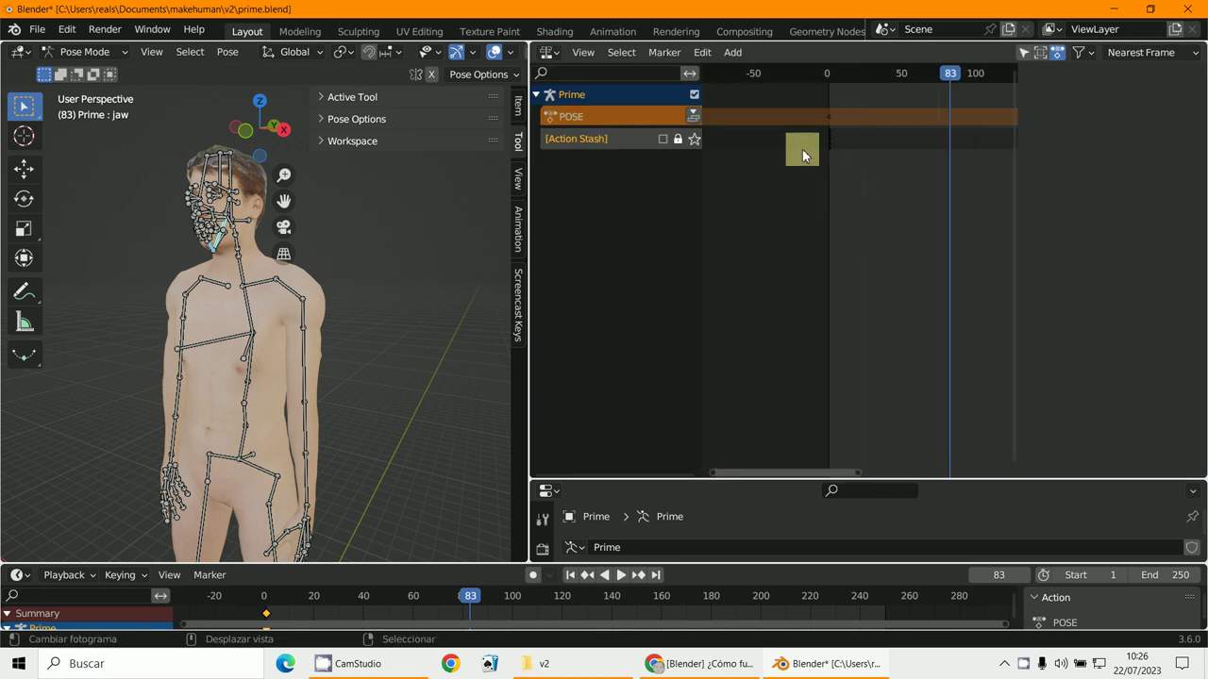
Attempt Add Action Strip with POSE and Action Stash tracks active, then select the body mesh for Object Mode.
click(736, 53)
click(765, 71)
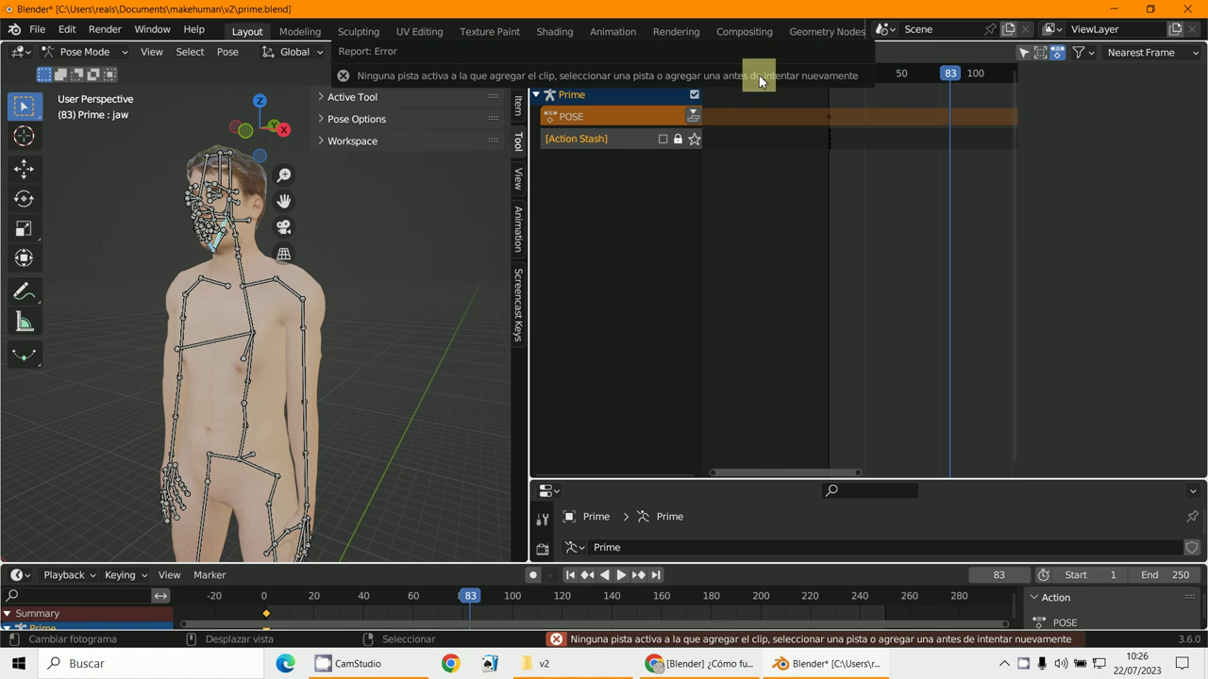
click(629, 116)
click(630, 139)
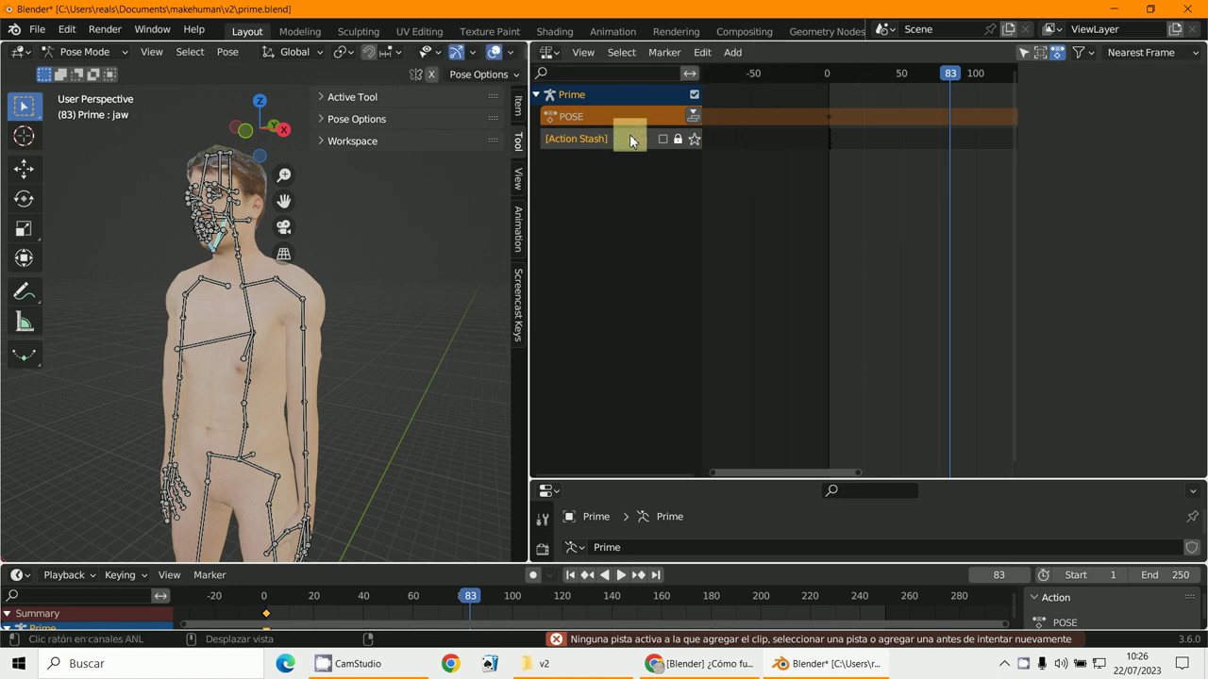
click(733, 53)
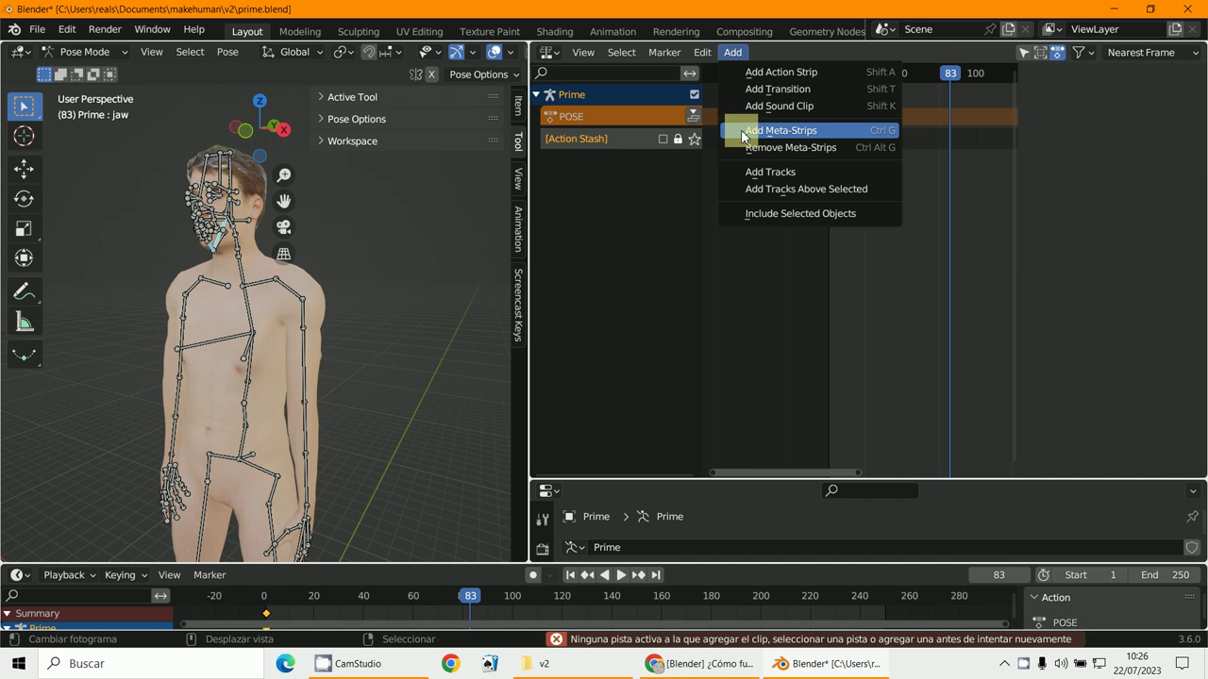
click(748, 72)
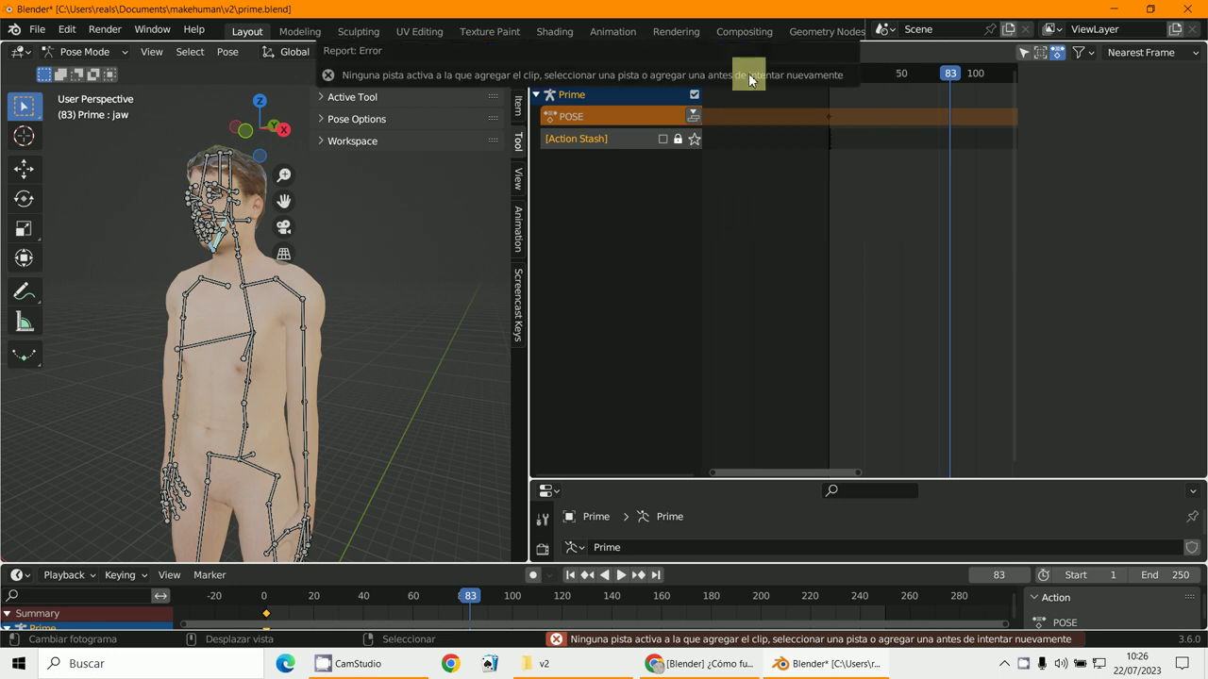
click(245, 319)
Solo the Action Stash track, set the frame to 1, and try adding an action strip.
click(414, 247)
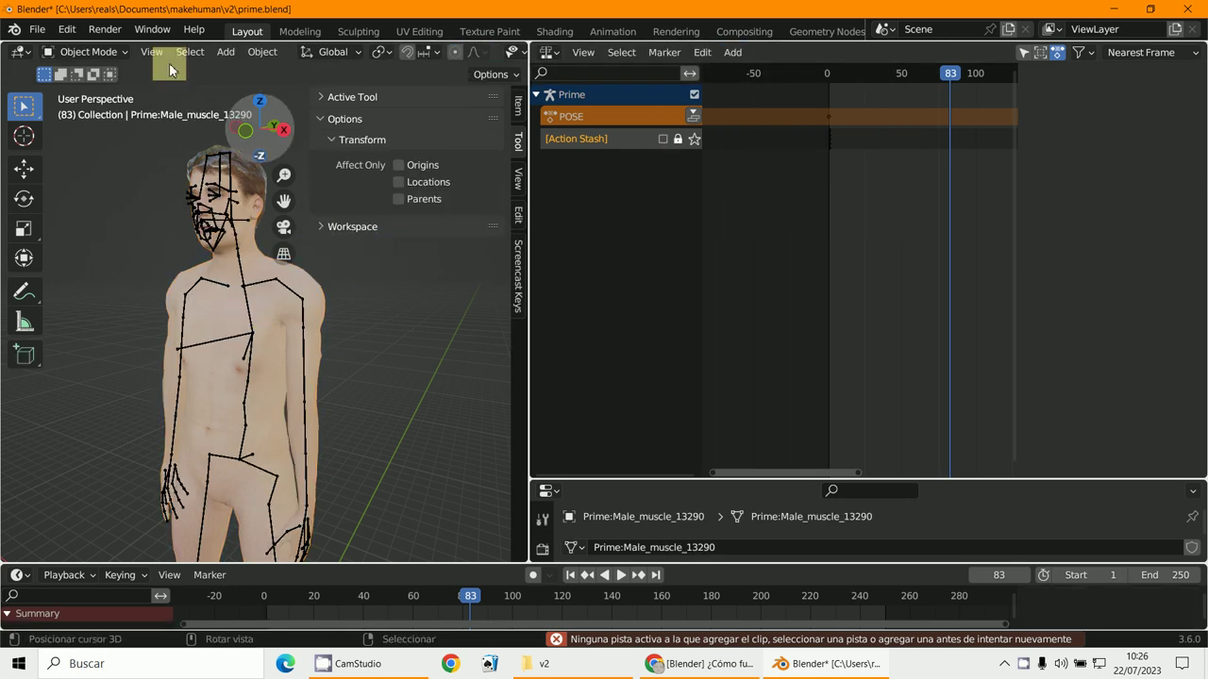
click(90, 53)
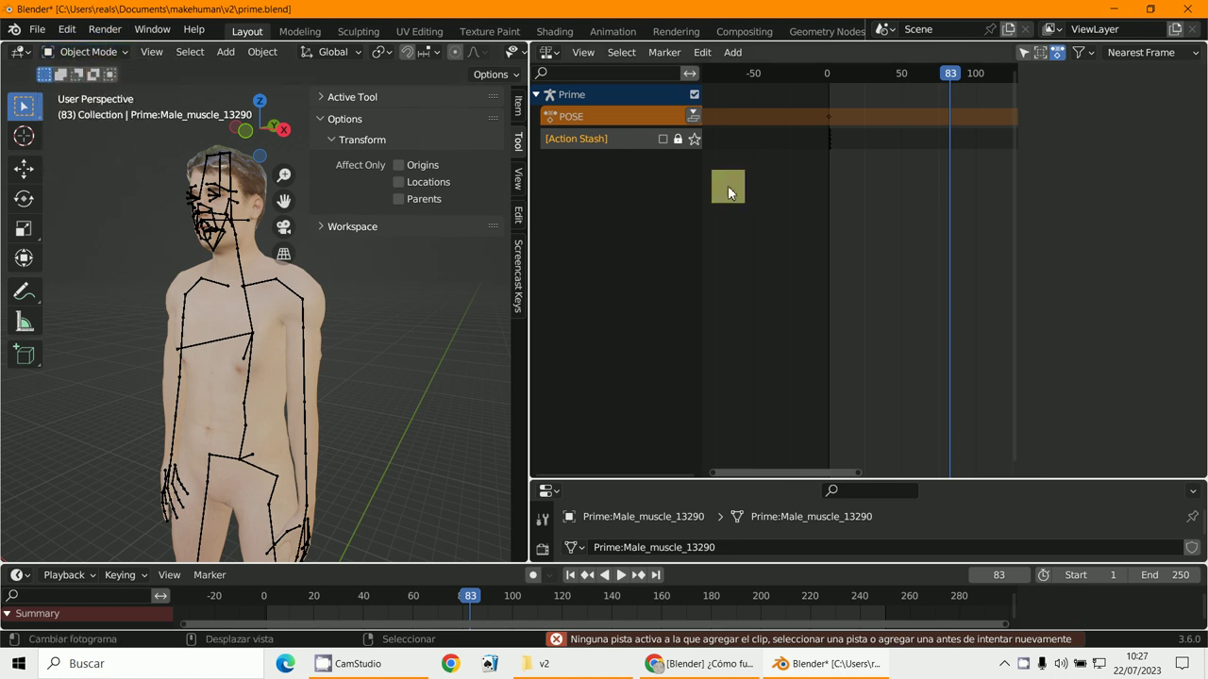
click(694, 142)
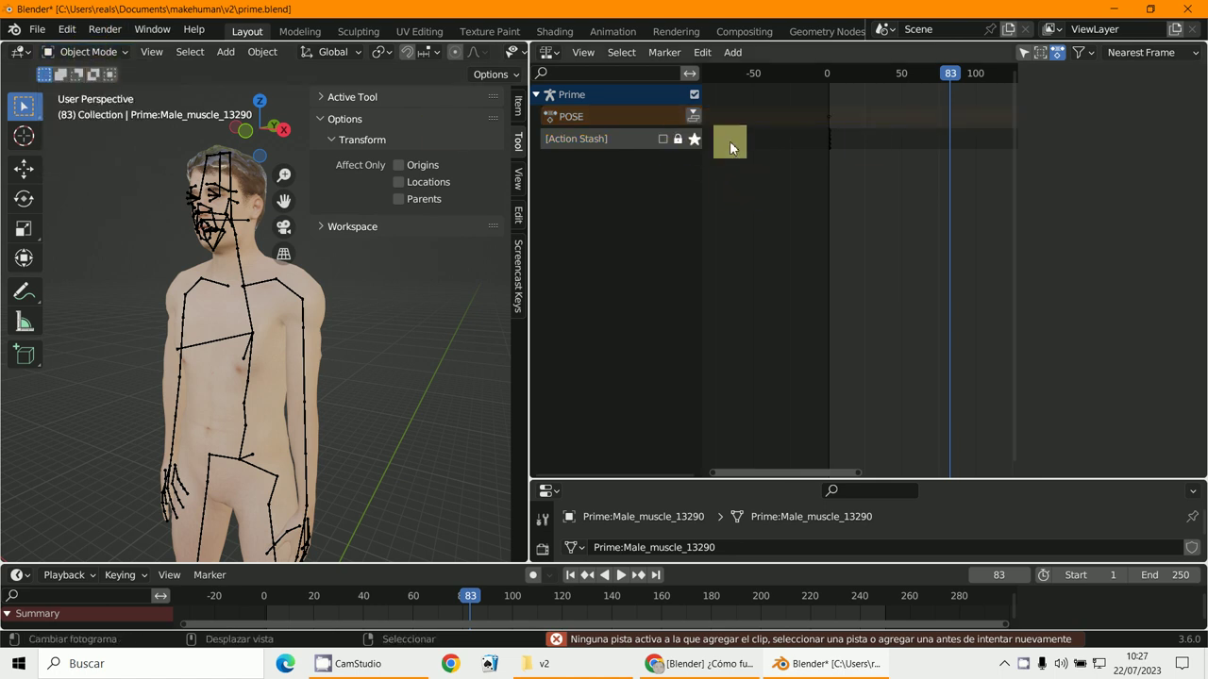
drag(842, 139, 831, 144)
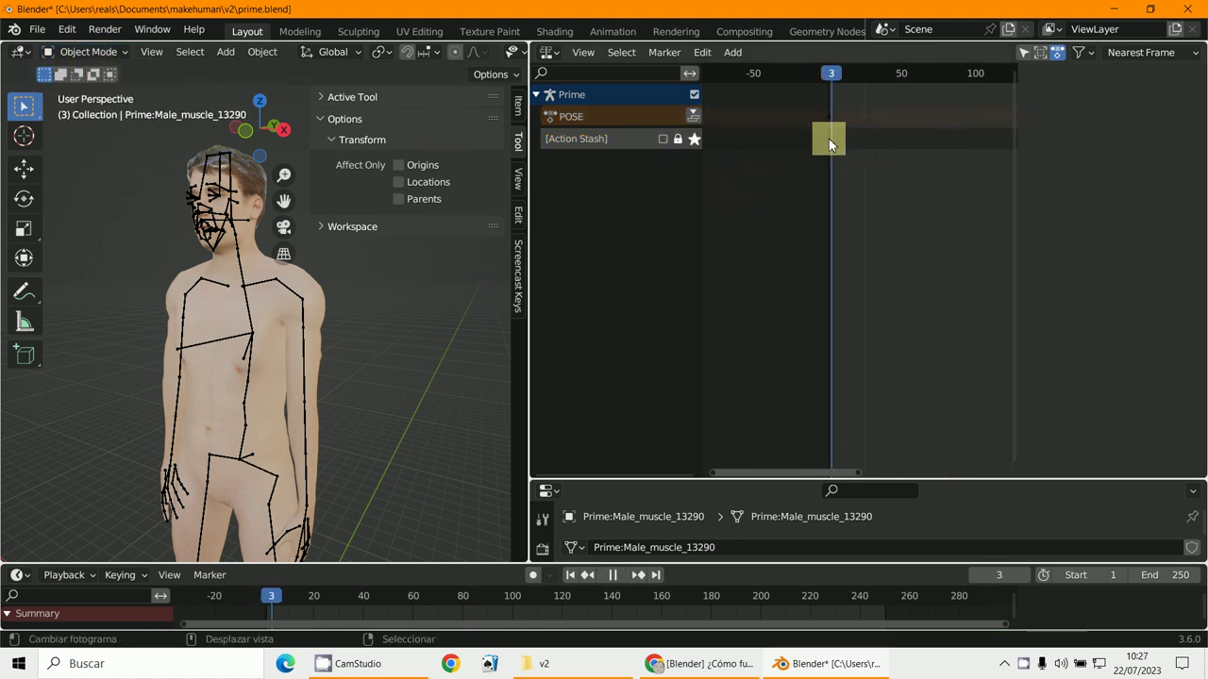
click(723, 54)
click(727, 53)
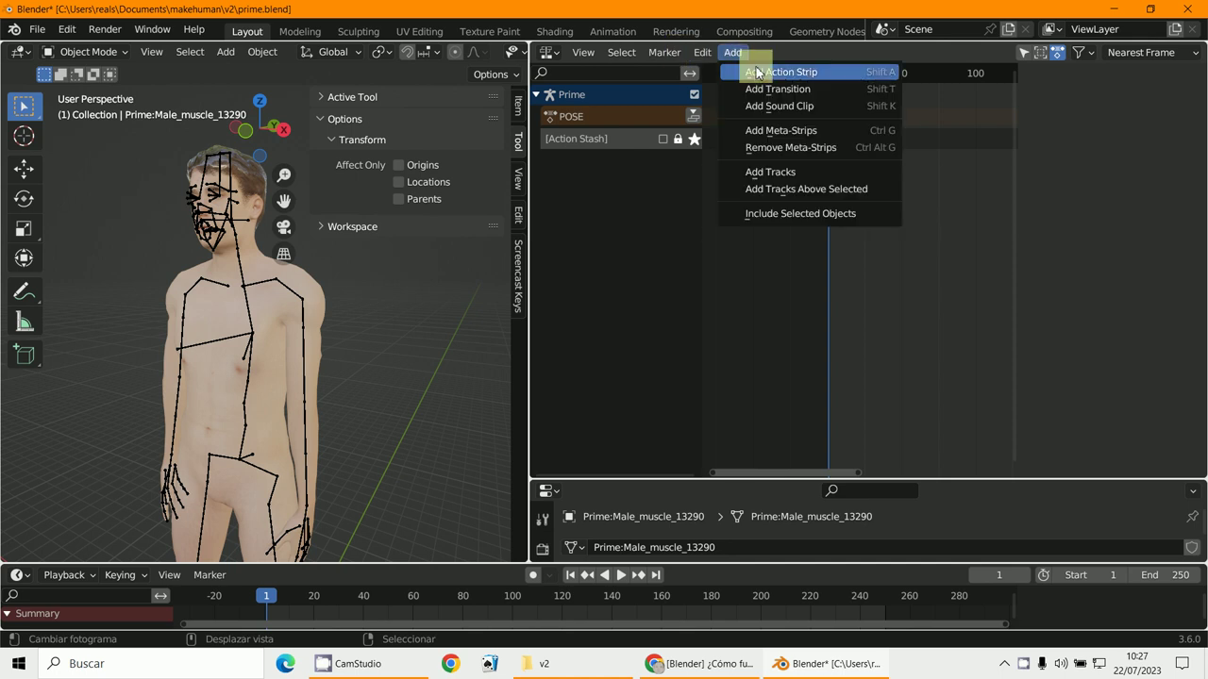
click(759, 71)
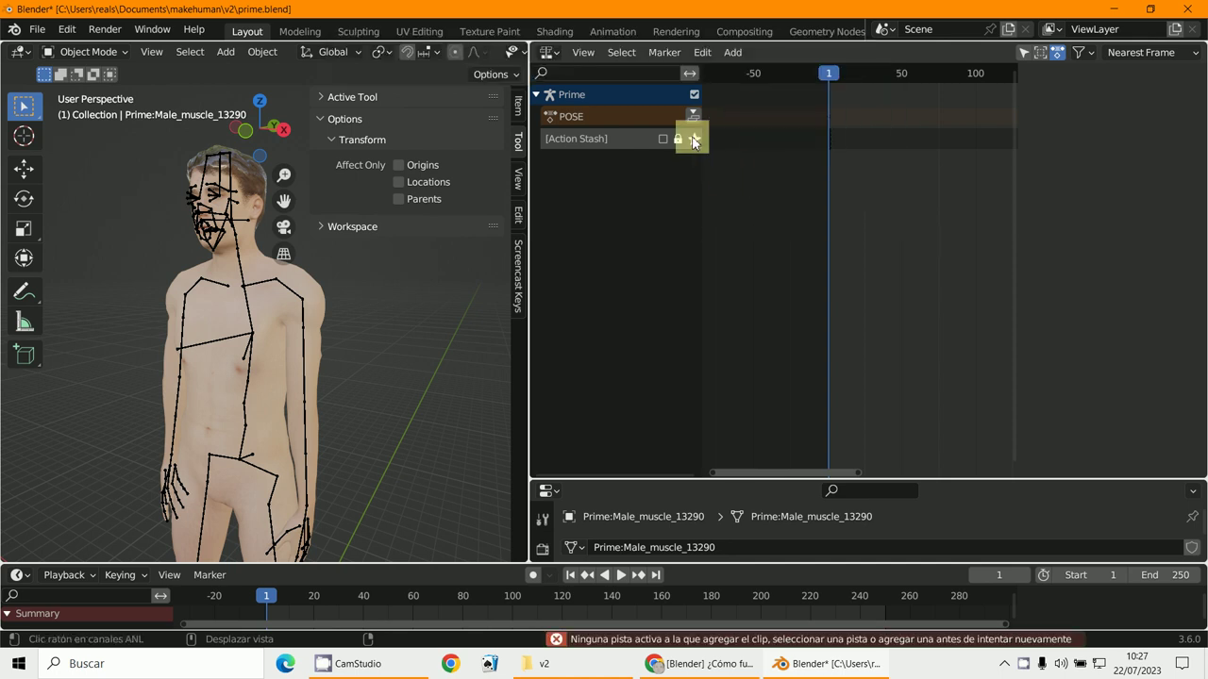
Make the POSE track active, push the POSE action down into a strip, and solo the POSE track.
click(694, 123)
click(732, 53)
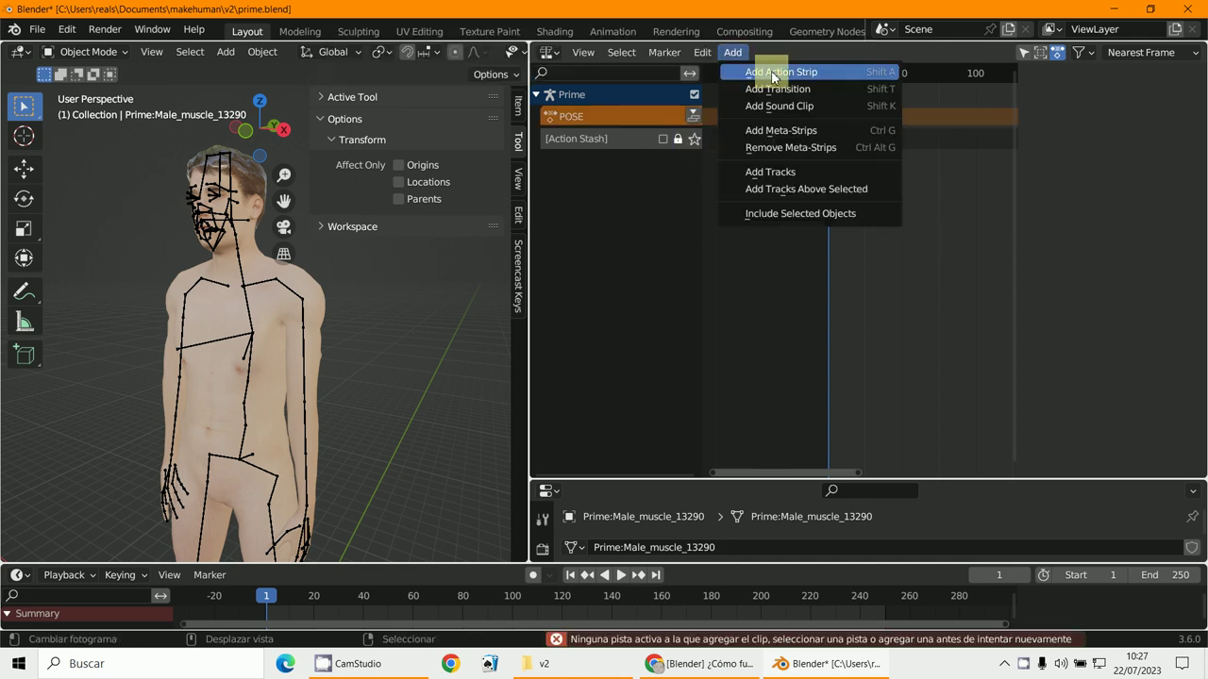
click(772, 73)
click(692, 120)
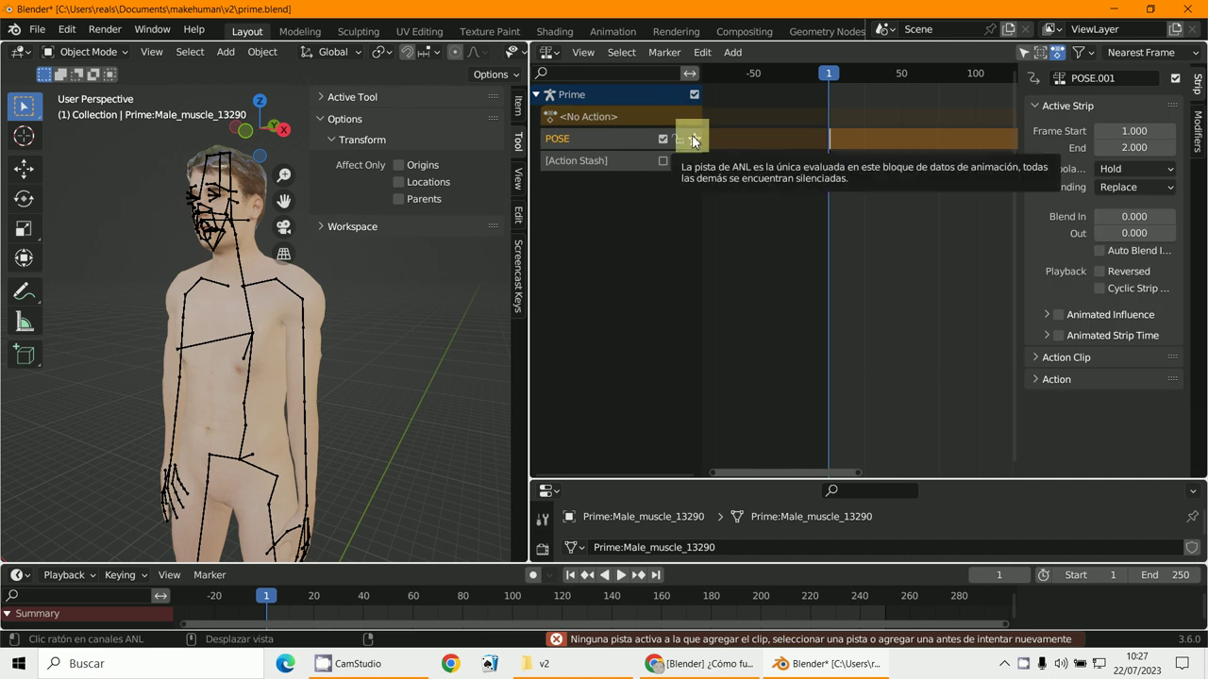
click(694, 139)
Play the animation briefly to preview the NLA result.
scroll(815, 163, up, 2)
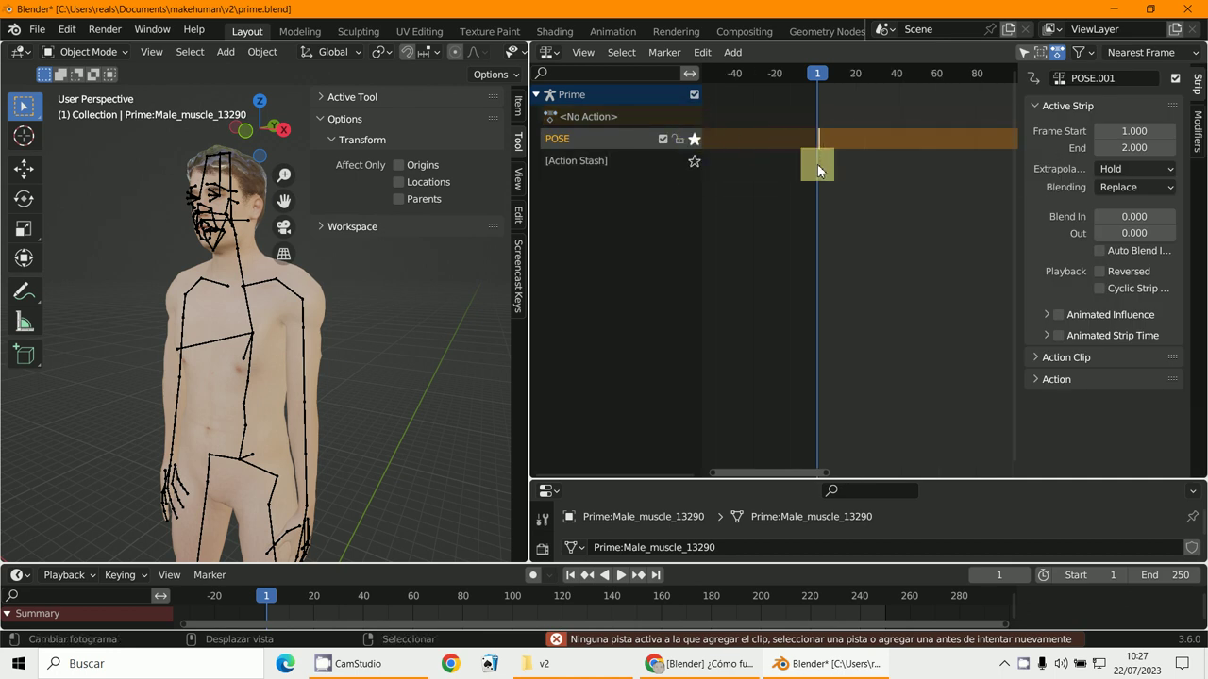
scroll(821, 175, up, 2)
scroll(869, 208, up, 3)
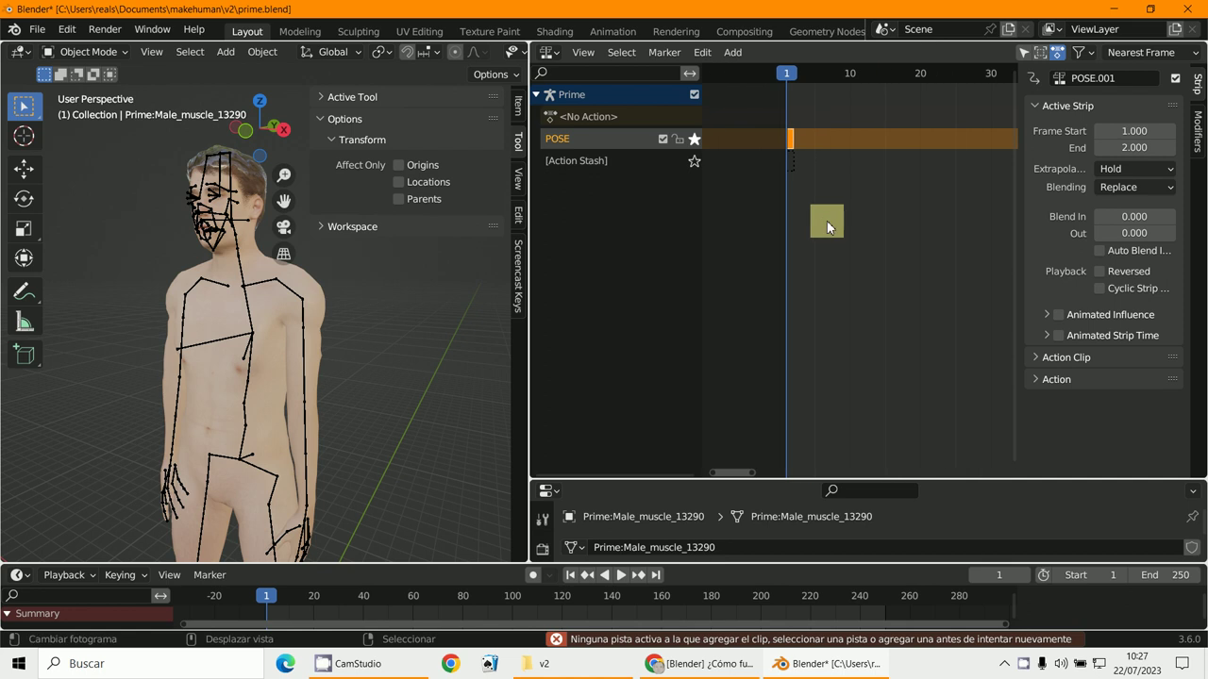
shift+scroll(812, 198, down, 2)
key(space)
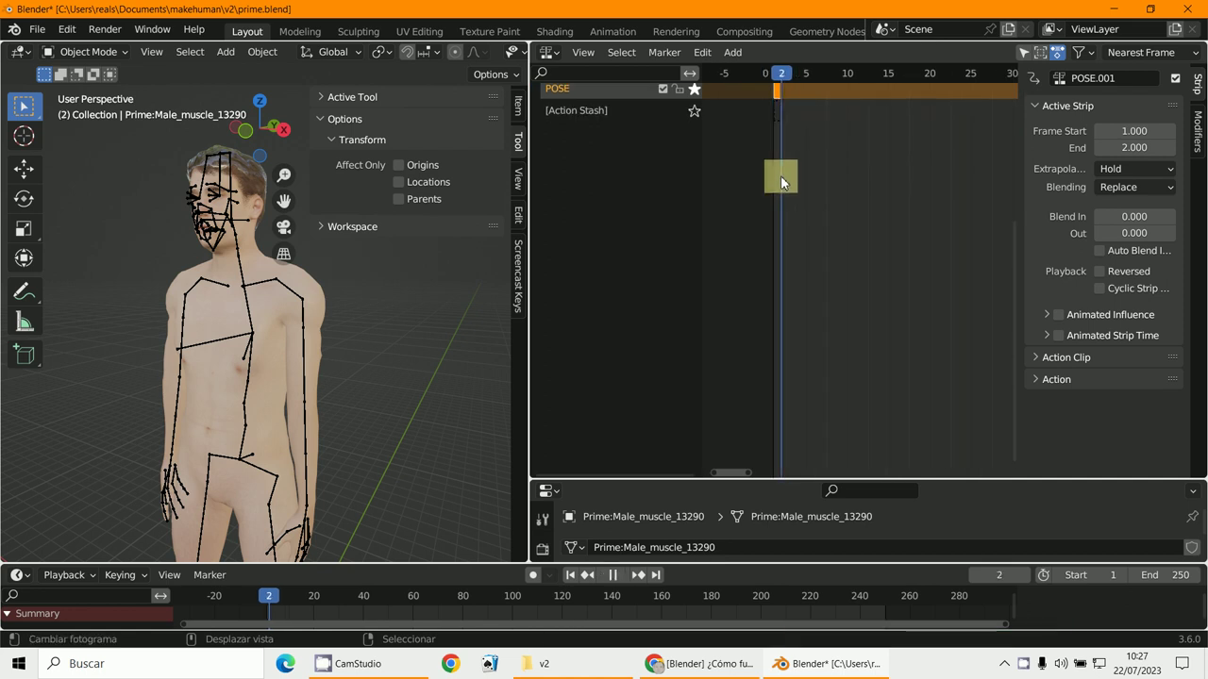
shift+scroll(780, 176, up, 1)
scroll(812, 212, up, 1)
key(space)
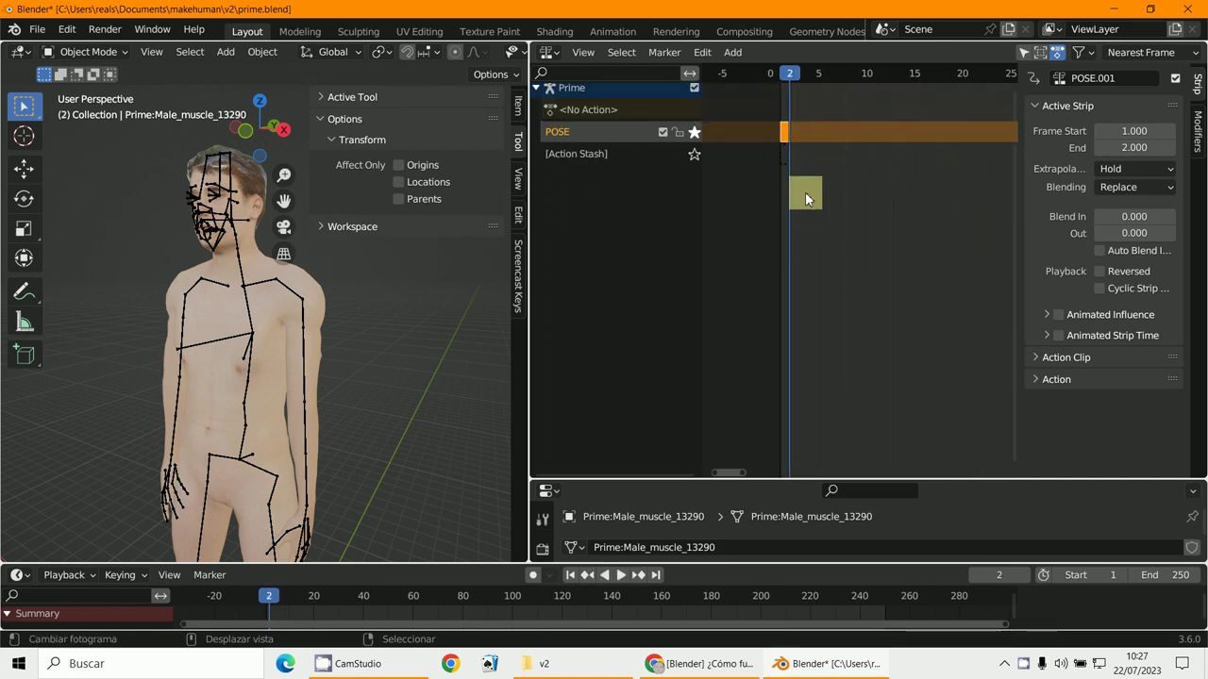
Set the current frame to 5 and add a 'comer' action strip there.
drag(800, 191, 817, 189)
middle_drag(817, 188, 811, 195)
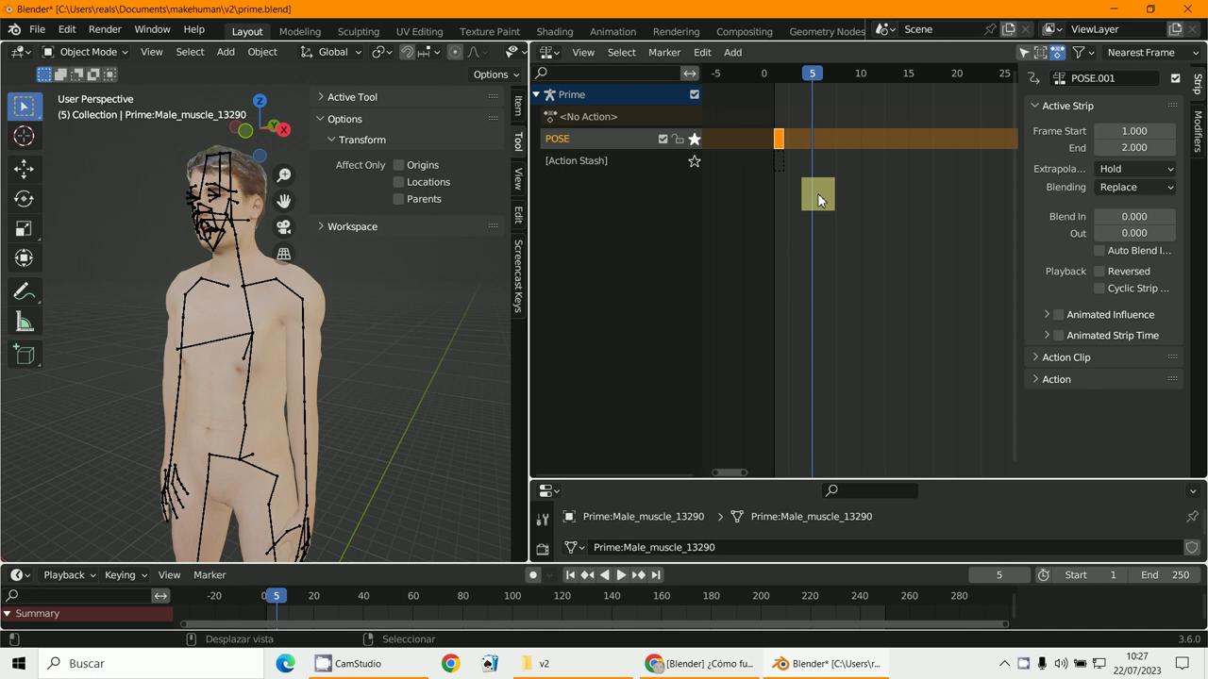
click(734, 53)
click(769, 74)
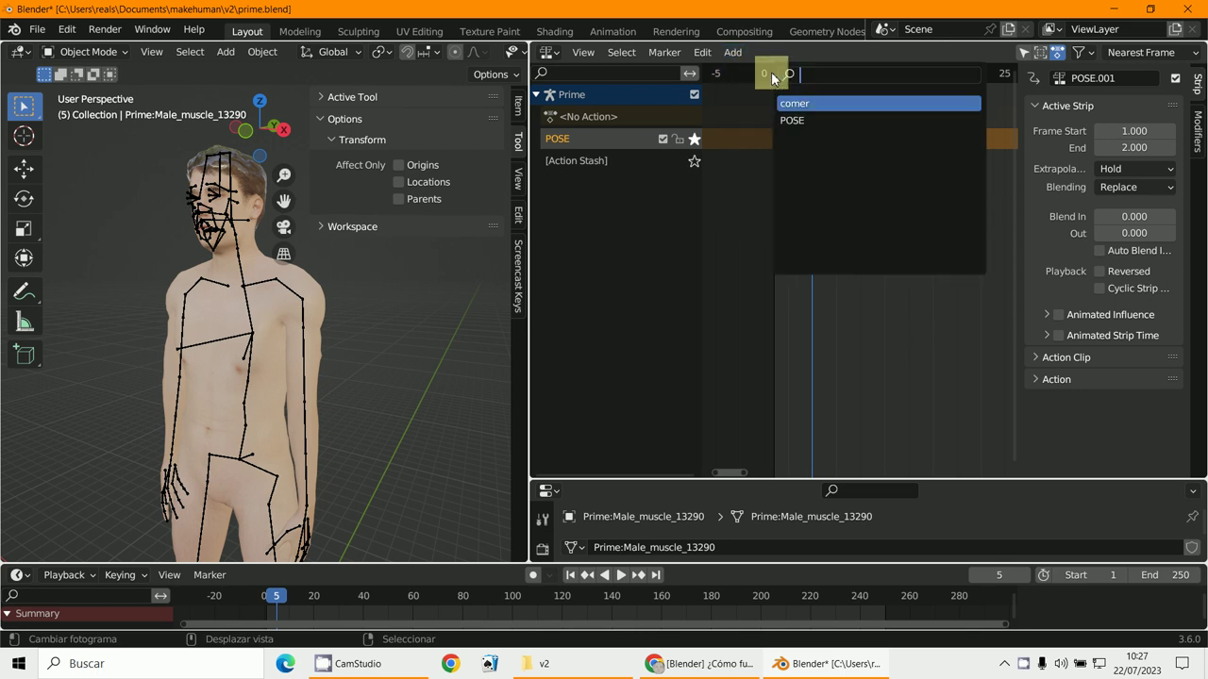
click(807, 104)
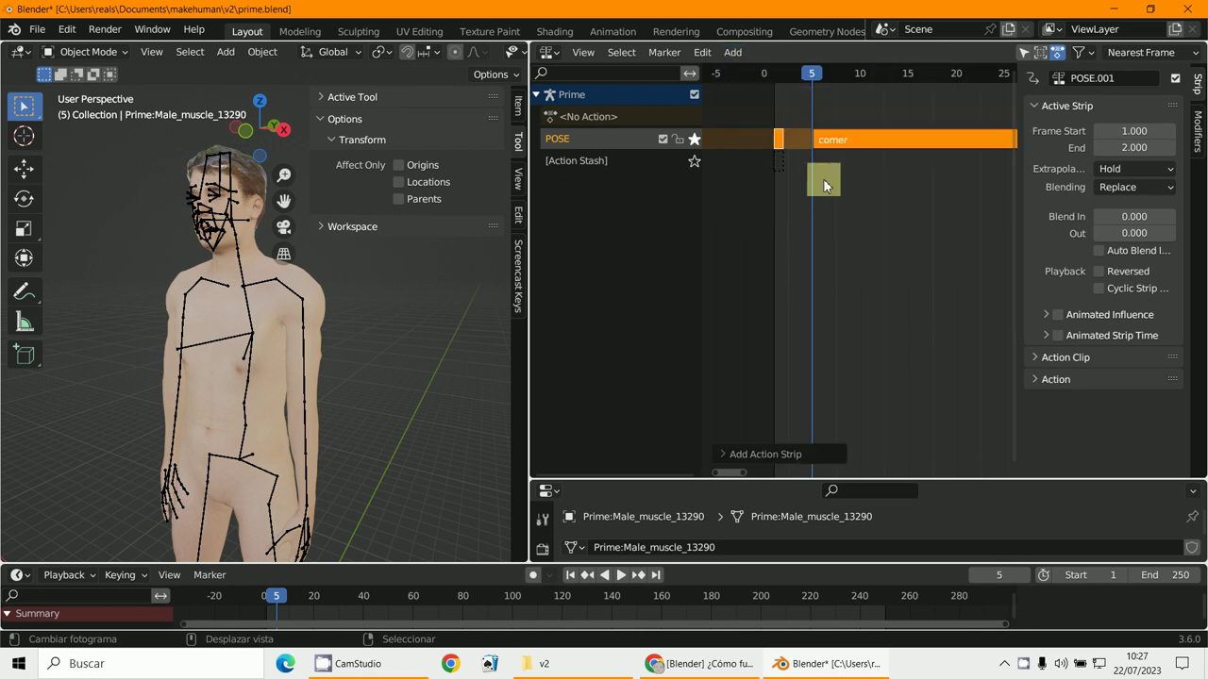
Play and scrub through the comer motion, stopping at frame 86 with the hand at the mouth.
key(space)
mouse_move(823, 186)
mouse_down()
mouse_move(775, 186)
mouse_move(822, 196)
mouse_up()
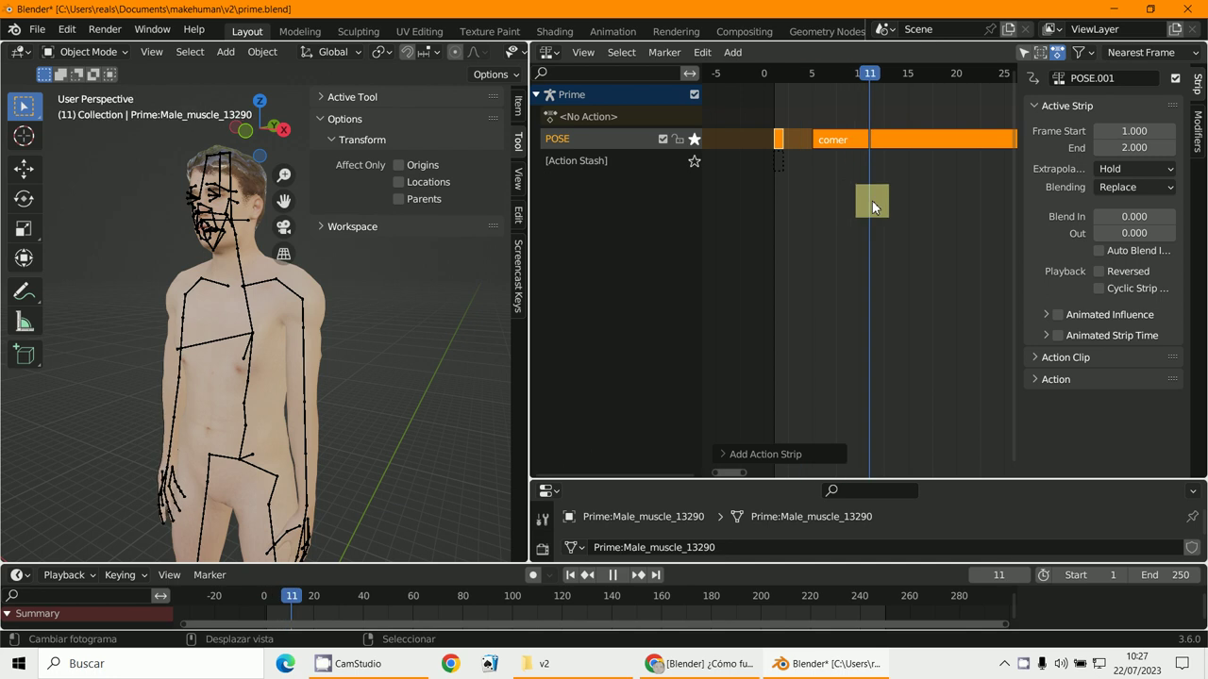
drag(822, 196, 919, 204)
key(space)
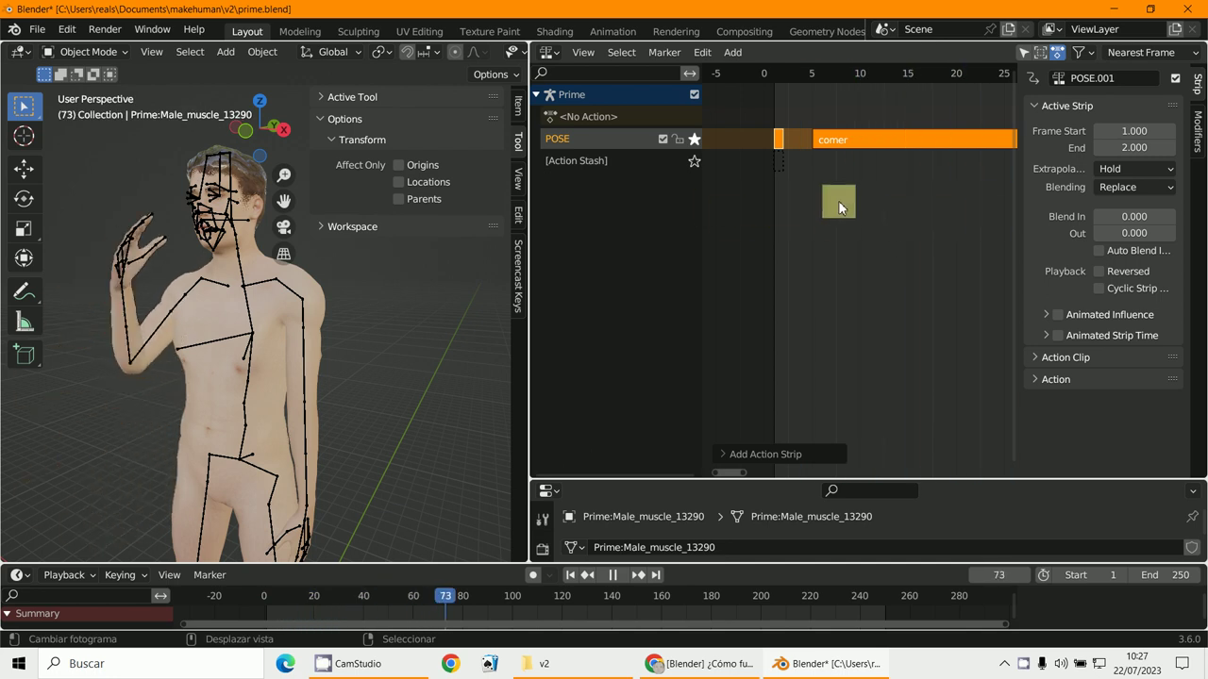
scroll(875, 198, down, 2)
scroll(874, 198, down, 2)
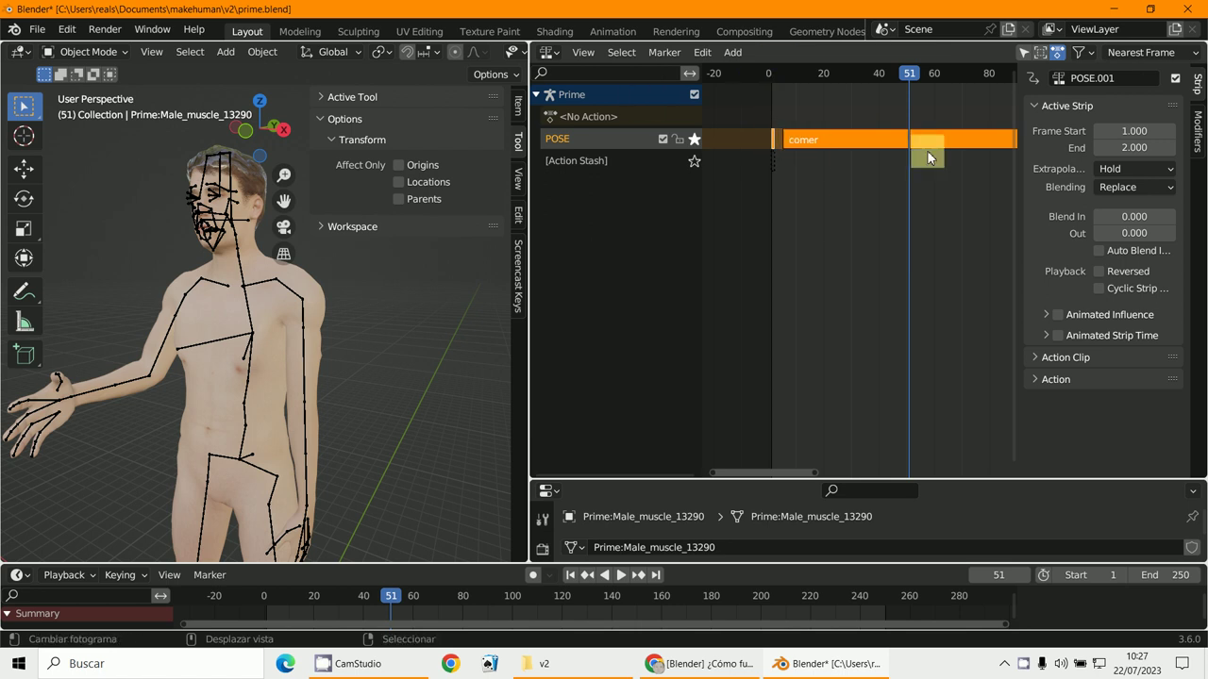
middle_drag(412, 321, 318, 341)
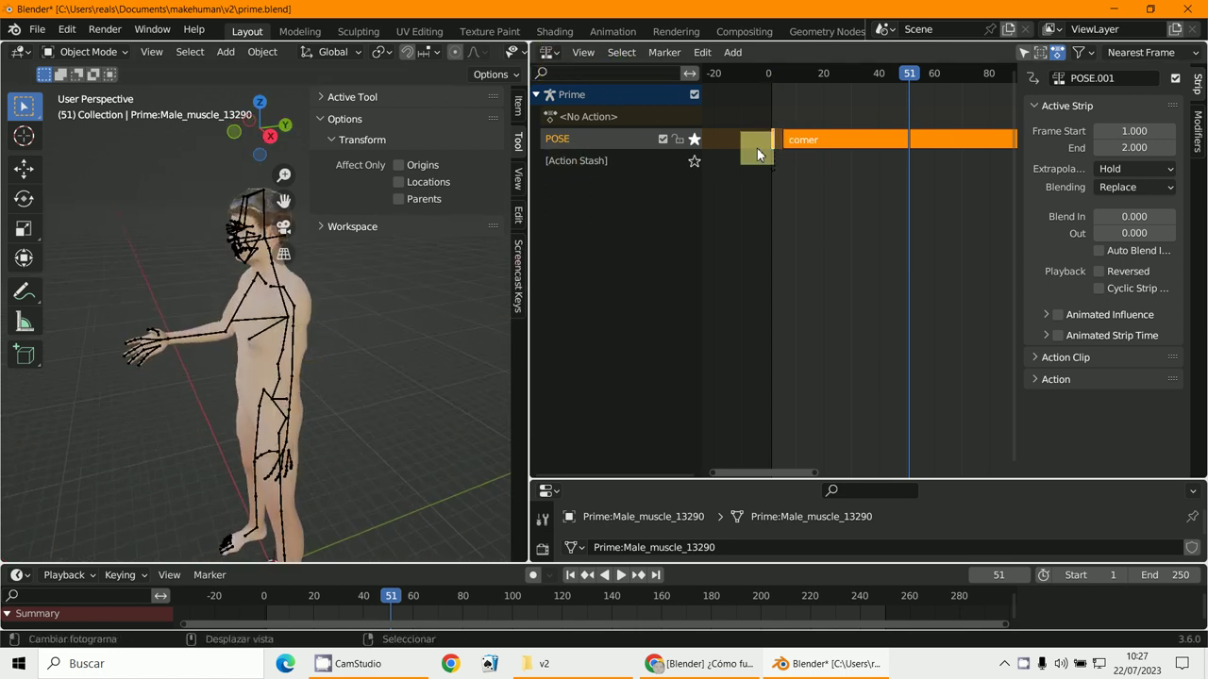
scroll(840, 203, down, 2)
key(space)
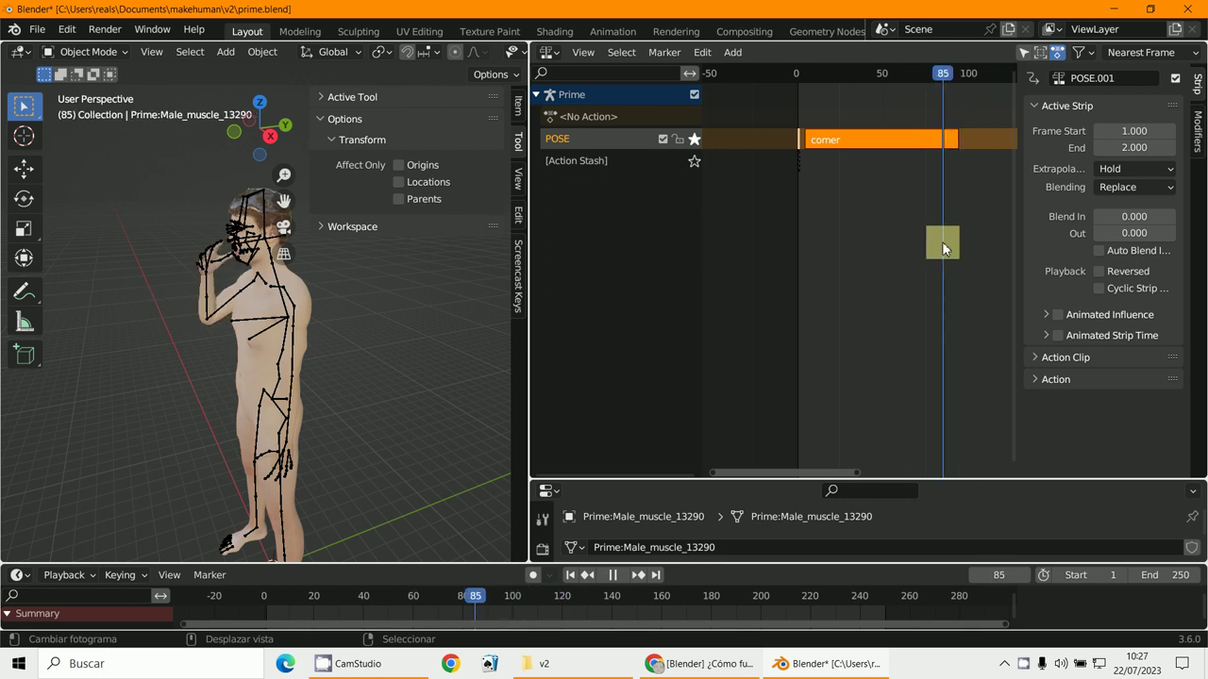
key(Escape)
Orbit the view closer to the character, then delete the strip from the POSE track.
scroll(950, 243, down, 2)
mouse_move(949, 243)
middle_down()
mouse_move(870, 259)
mouse_move(766, 183)
middle_up()
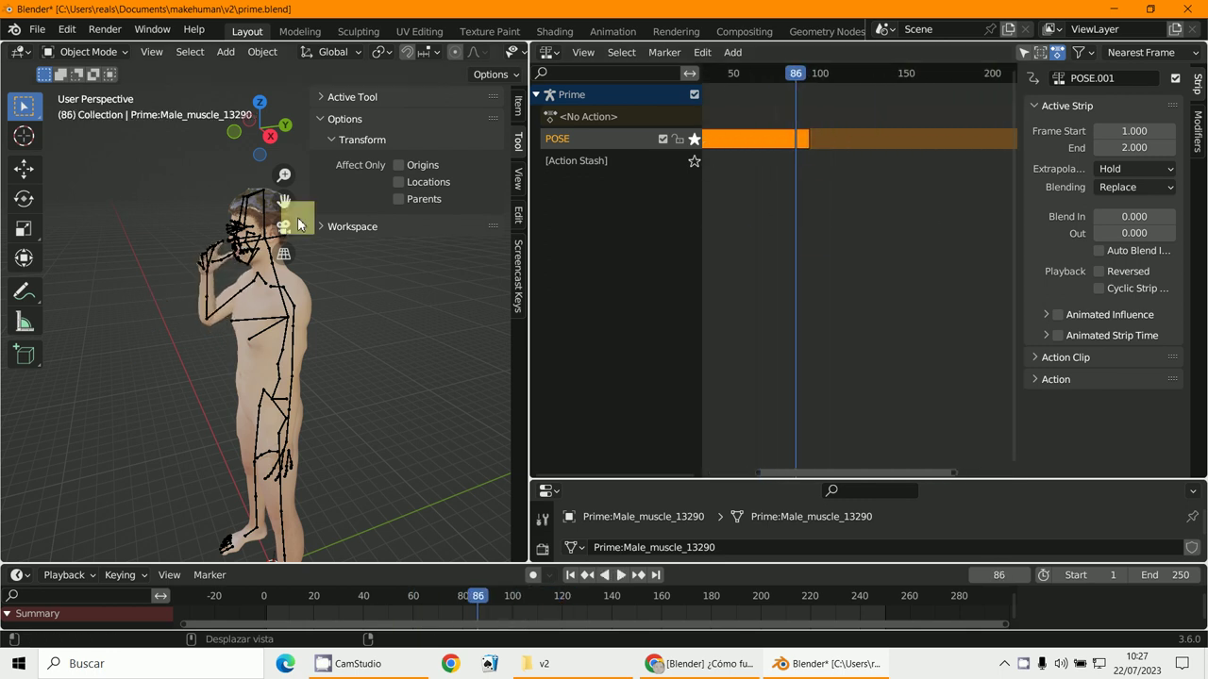
middle_drag(175, 267, 204, 278)
scroll(167, 324, up, 3)
scroll(167, 323, up, 2)
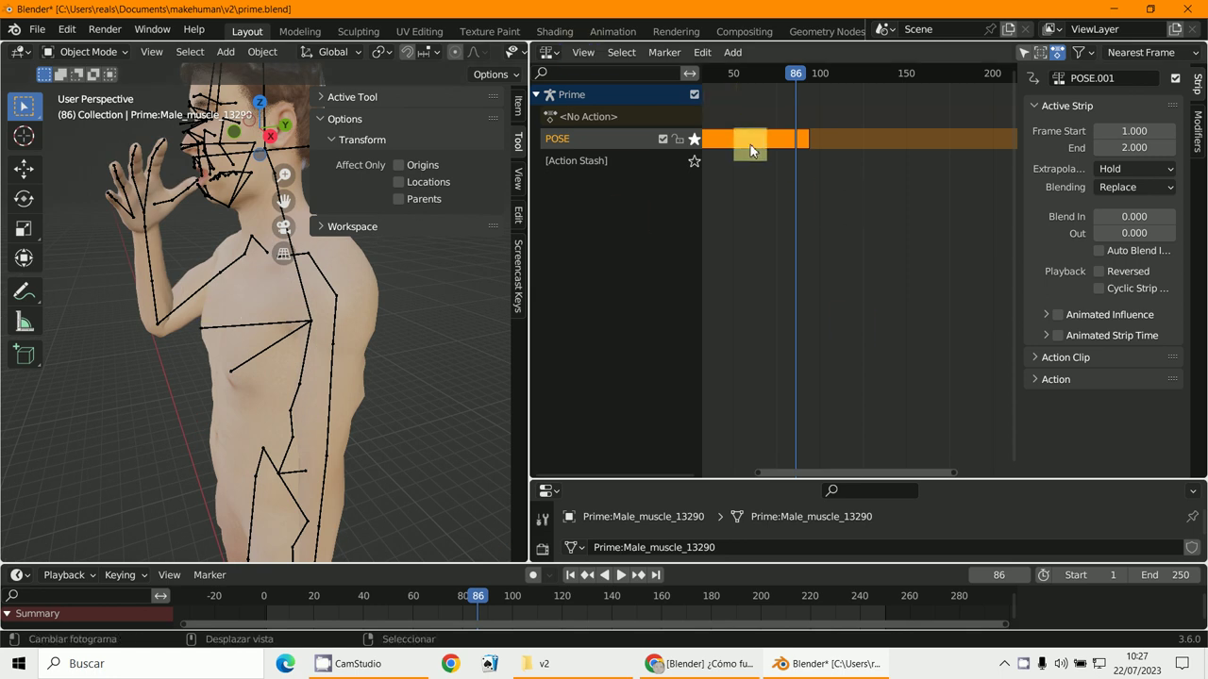
key(x)
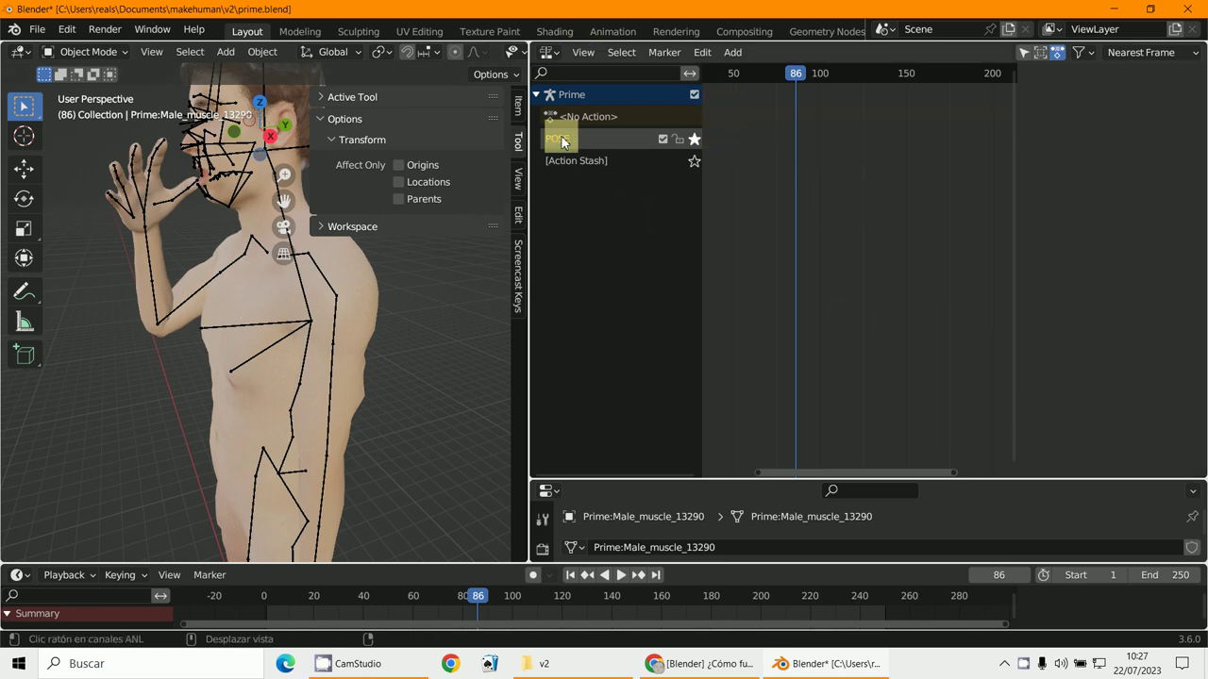
Switch the NLA area to a wider Dope Sheet Action Editor and put the armature into Pose Mode.
click(549, 52)
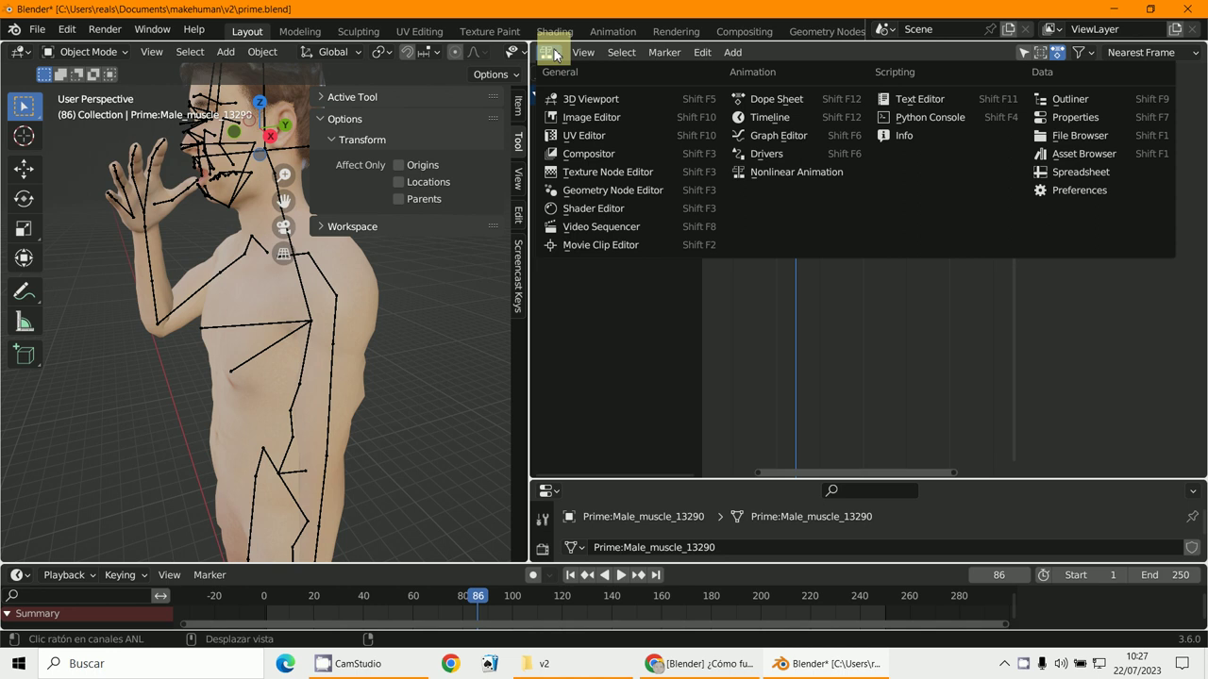
click(789, 102)
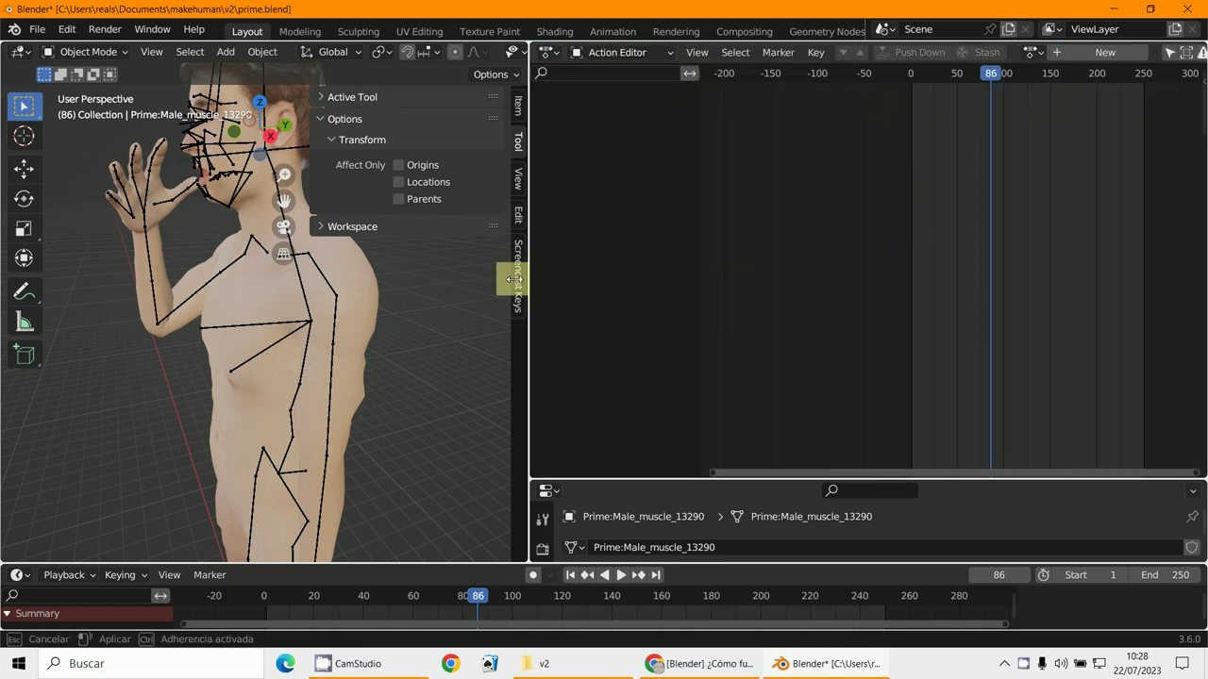
drag(527, 278, 435, 267)
scroll(937, 151, up, 2)
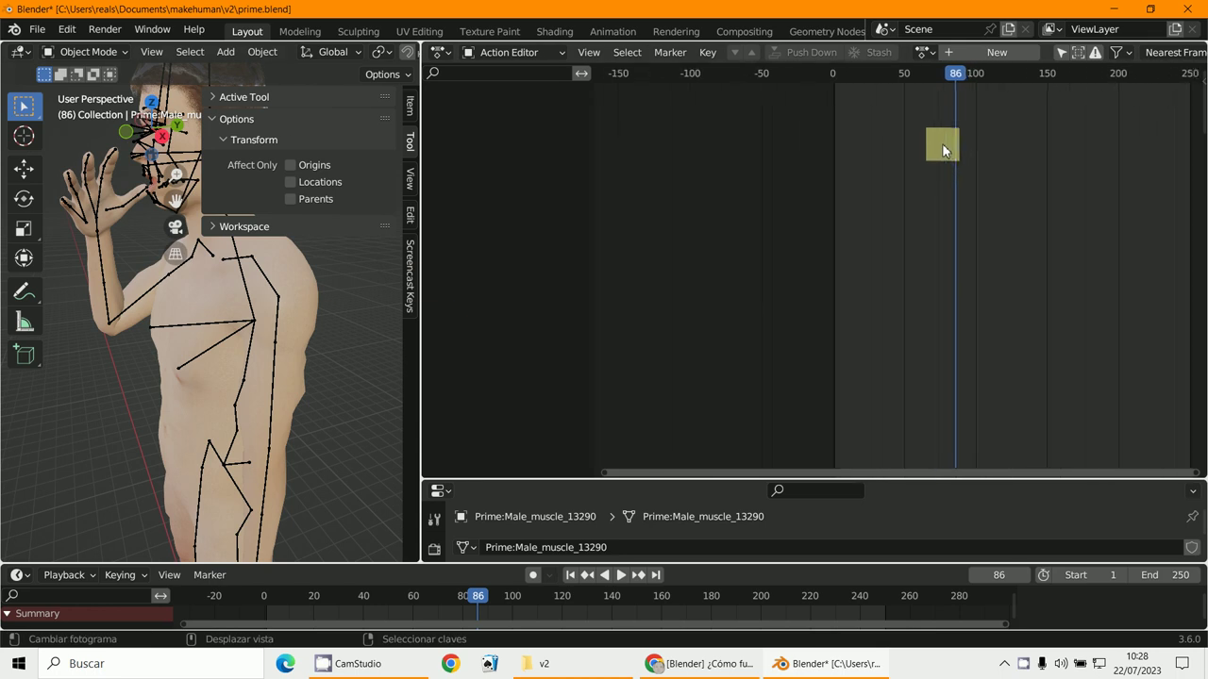
click(272, 288)
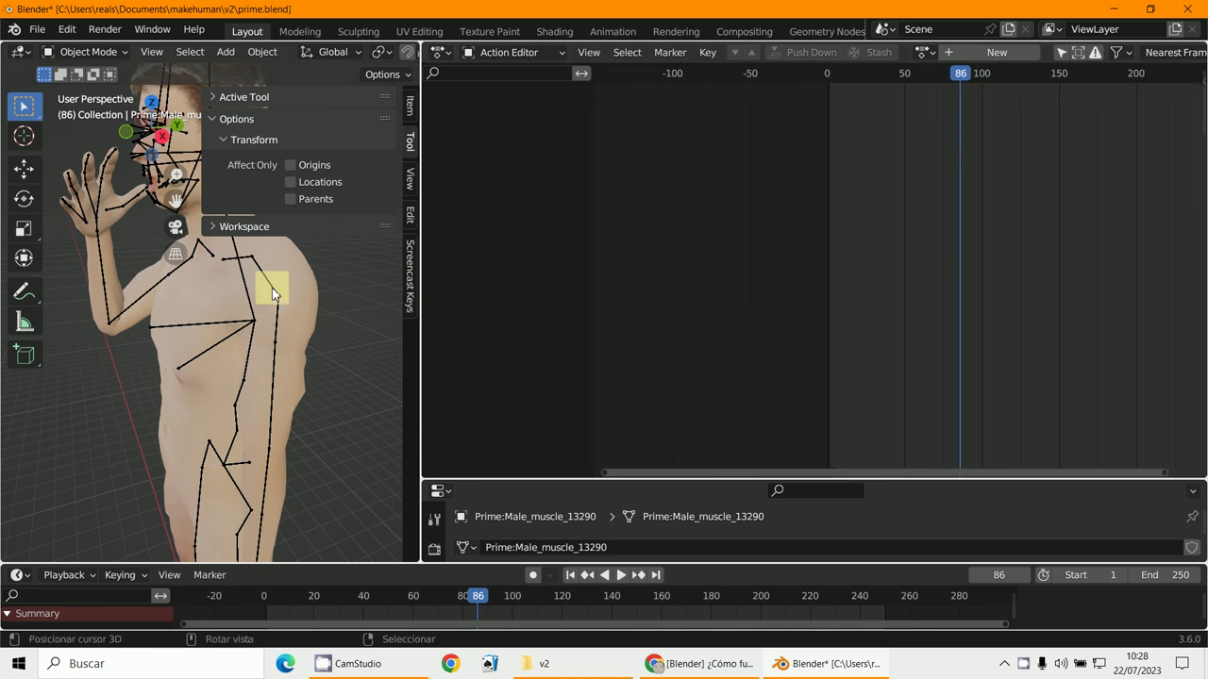
key(ctrl+Tab)
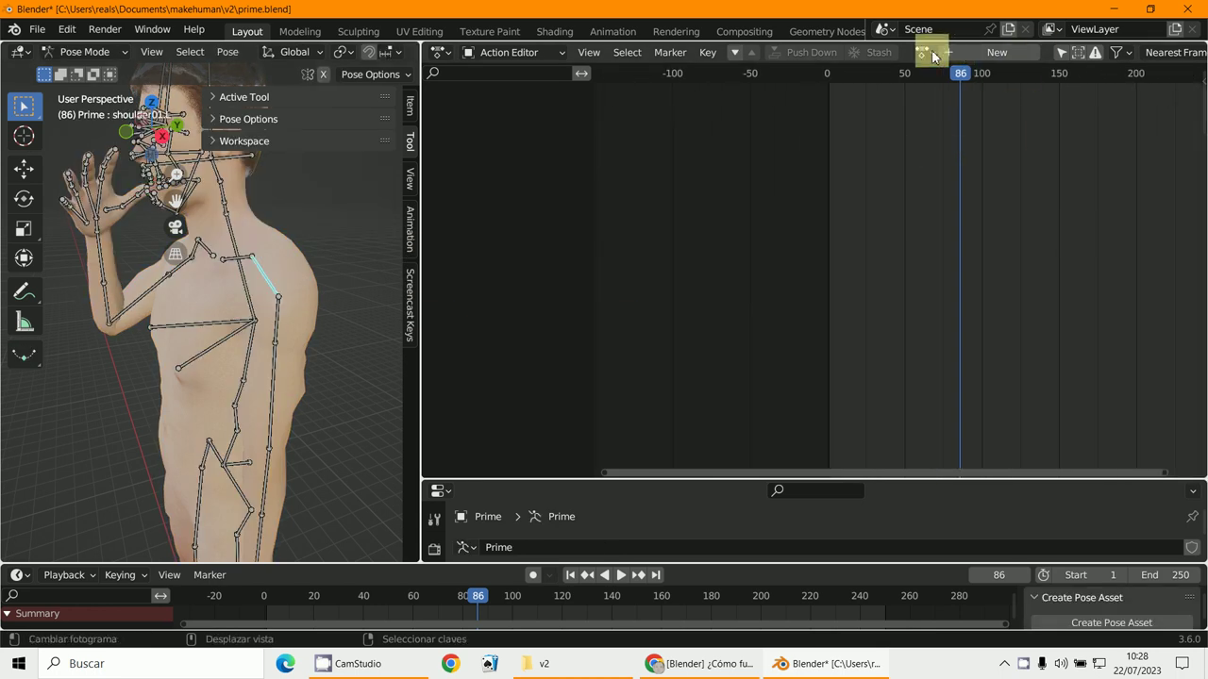
Load the 'comer' action onto the rig and play it to check.
click(932, 57)
click(950, 77)
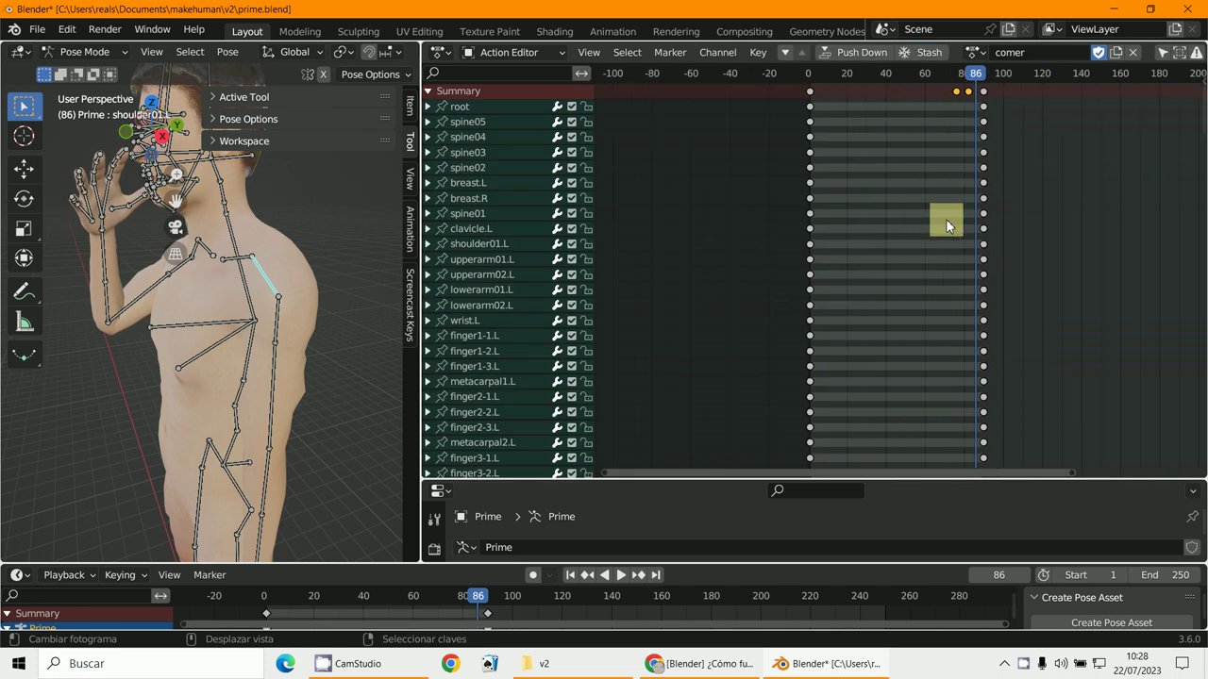
ctrl+scroll(929, 215, down, 3)
key(space)
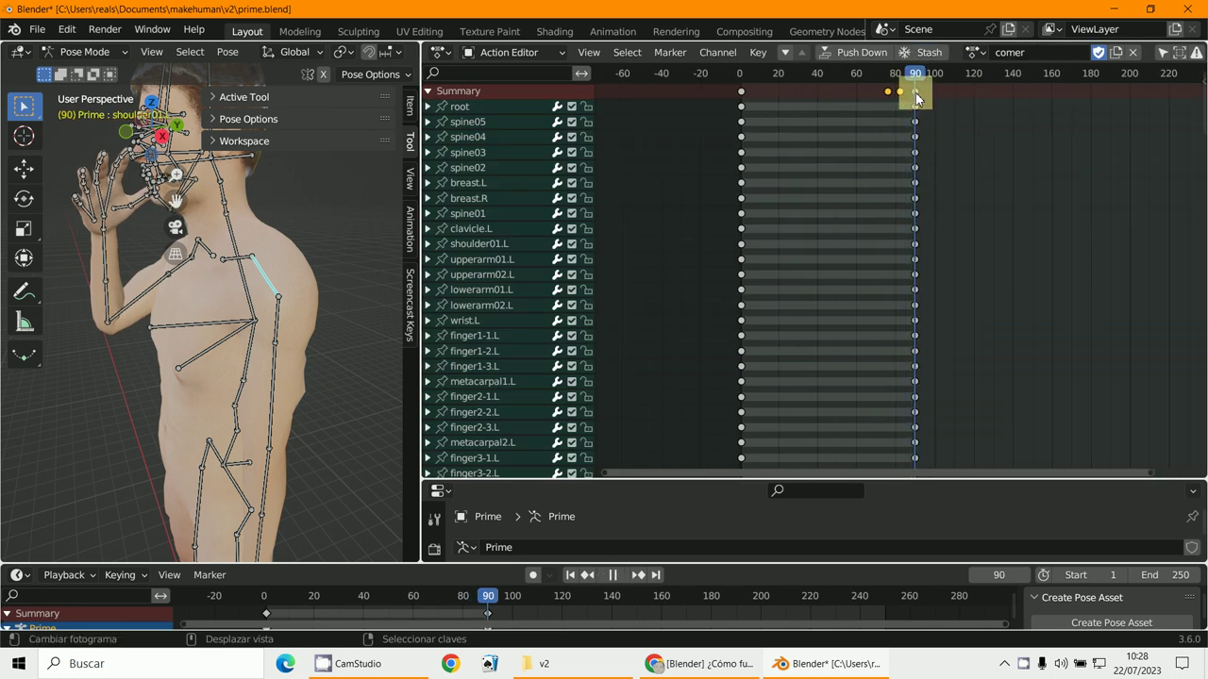
key(space)
Duplicate the frame-0 keyframes to about frame 140 and play back to check the lowering hand.
click(741, 95)
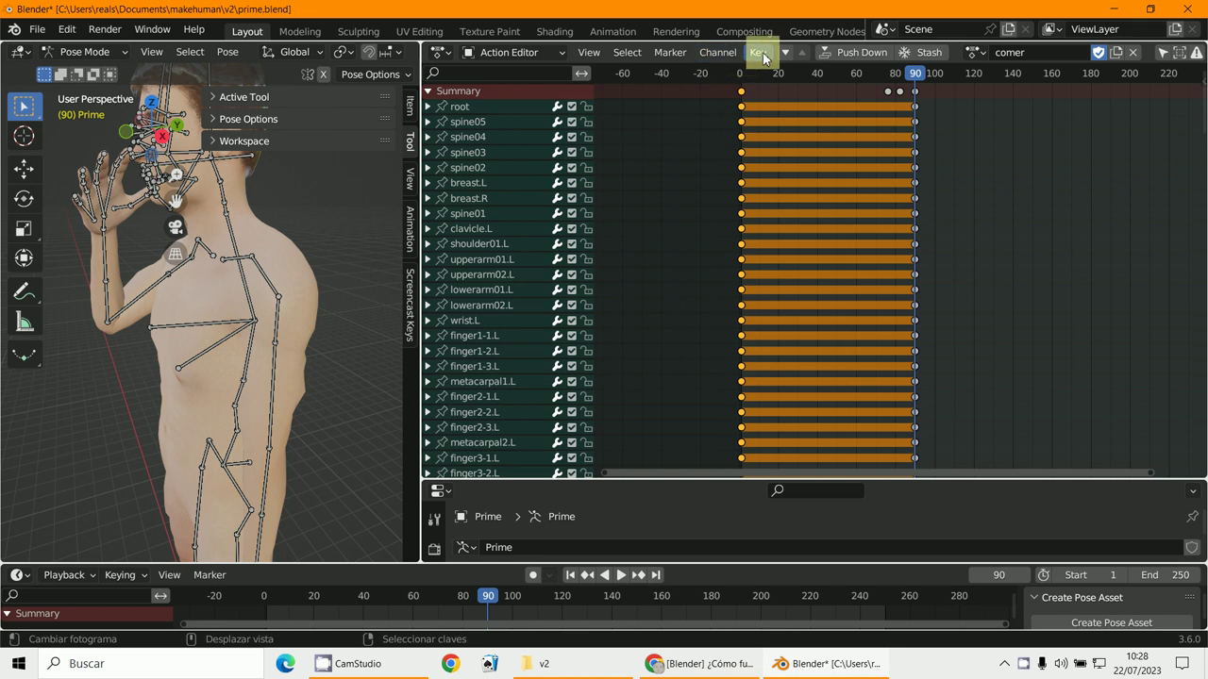
click(763, 55)
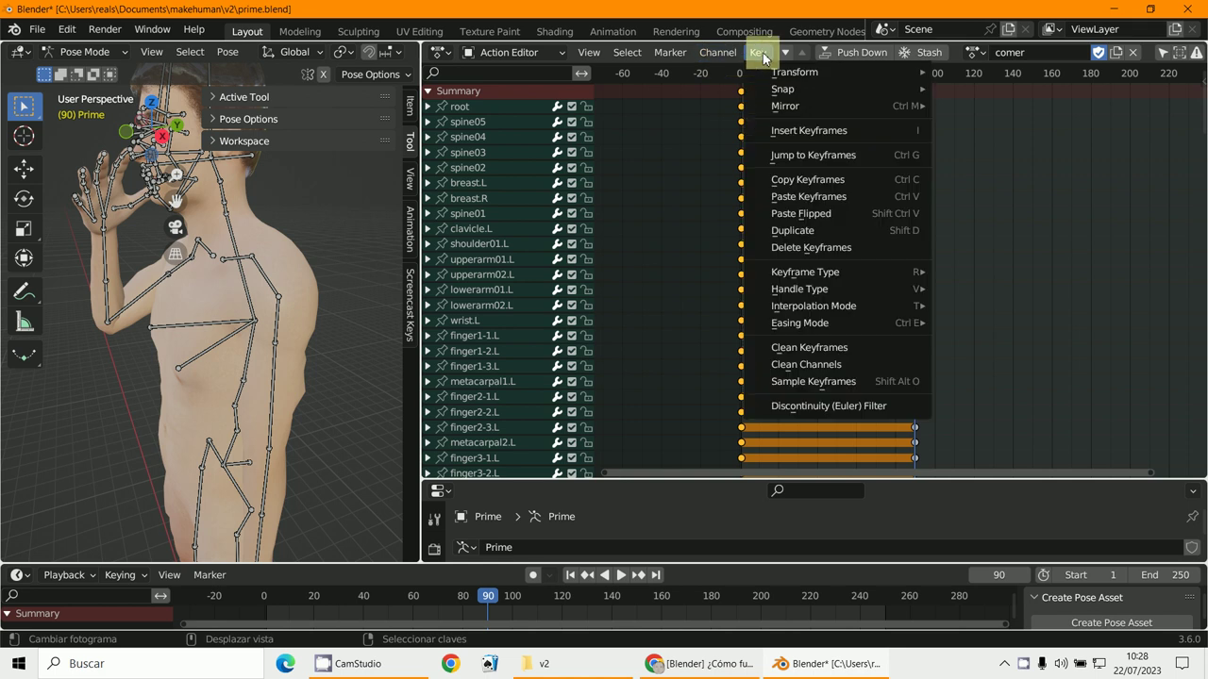
click(801, 235)
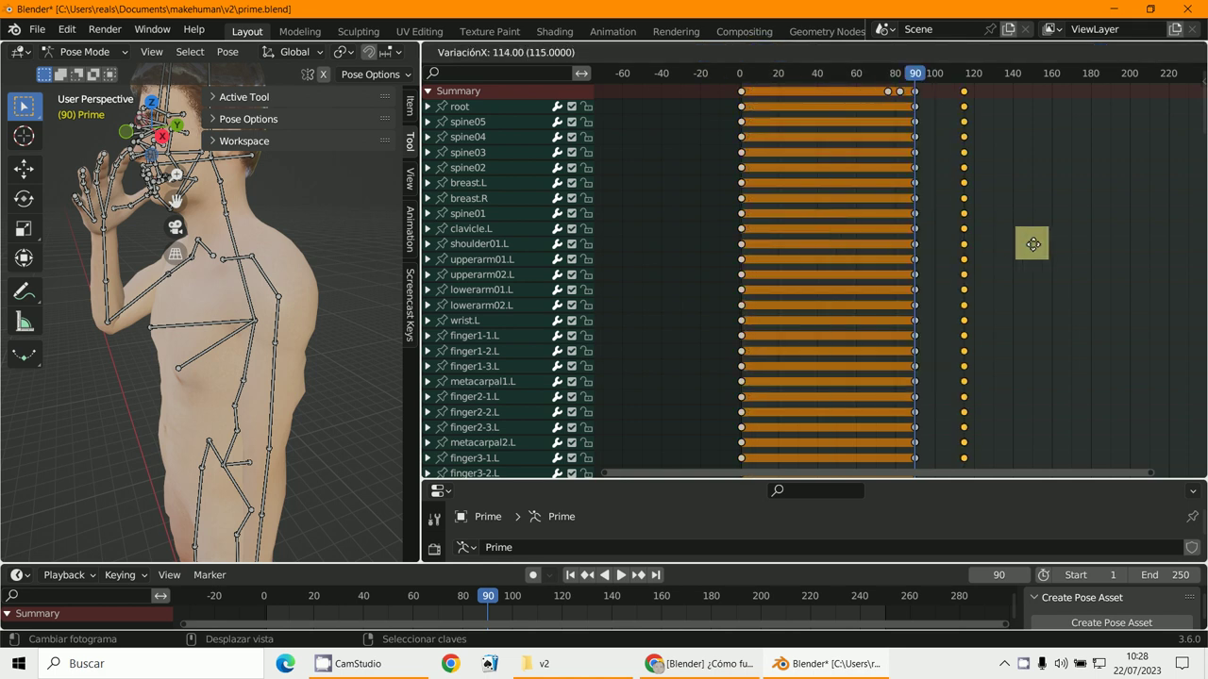
click(1073, 247)
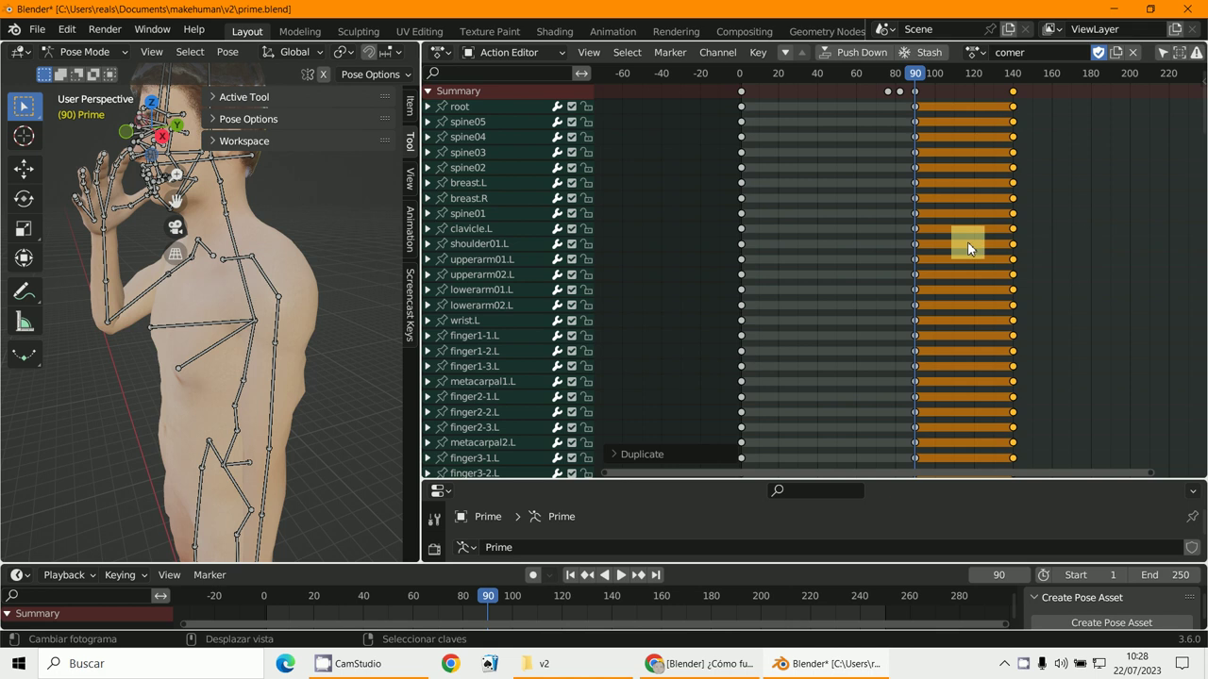
key(space)
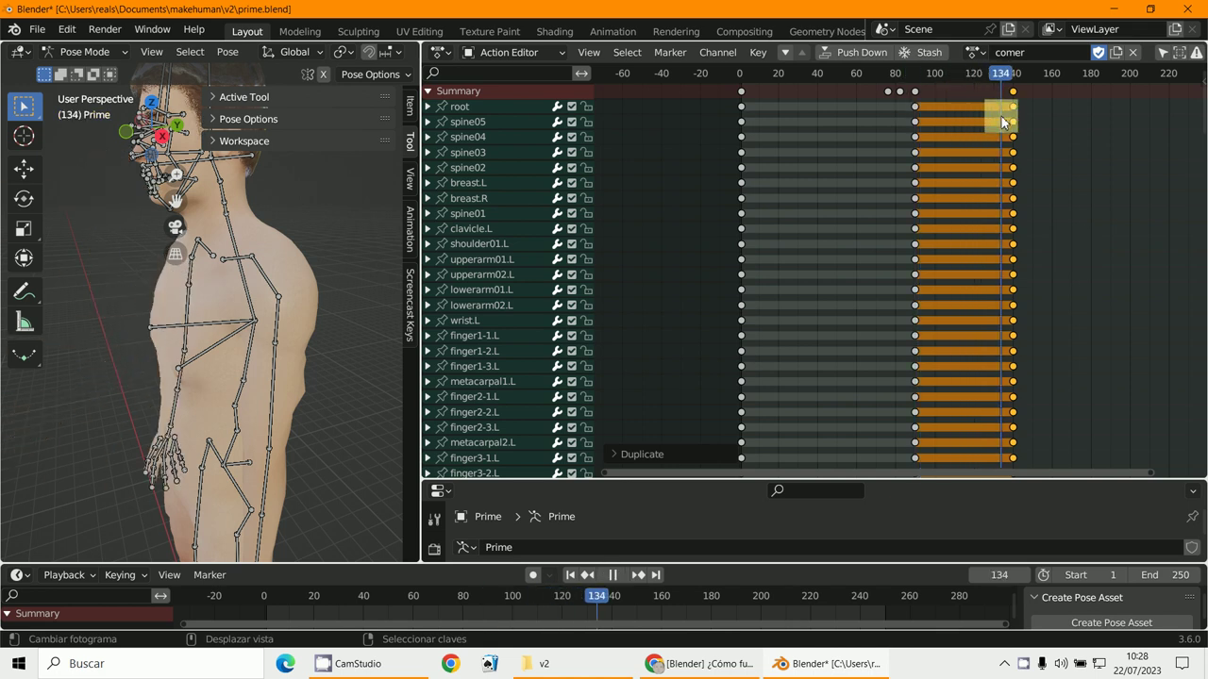
key(space)
middle_drag(327, 190, 355, 284)
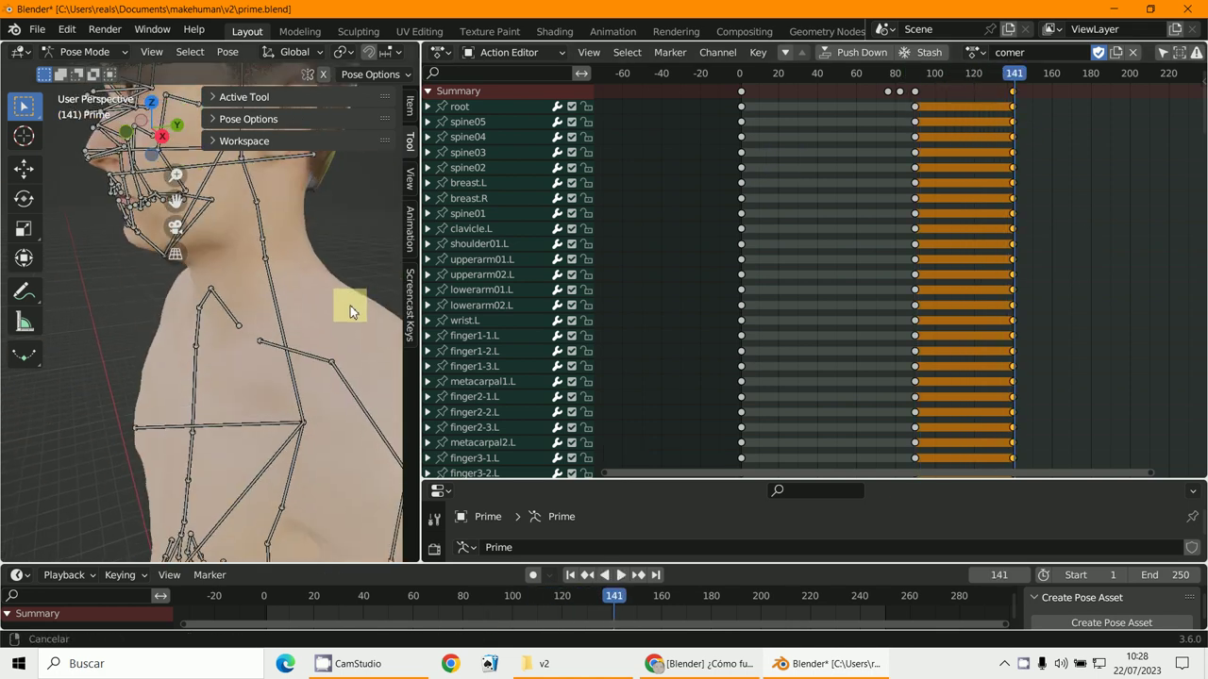
Scrub to review the hand lowering, then widen the 3D viewport and orbit to show the full character.
mouse_move(870, 181)
mouse_down()
mouse_move(891, 166)
mouse_move(1014, 196)
mouse_up()
scroll(1014, 195, down, 2)
scroll(502, 340, down, 3)
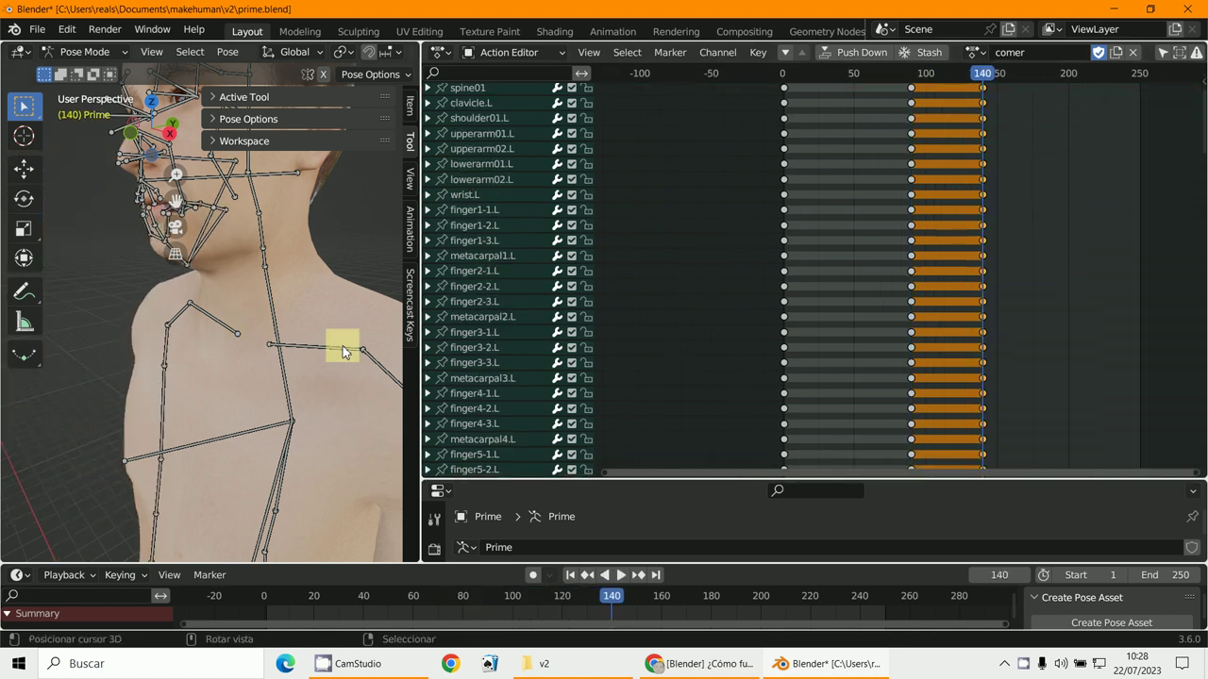
drag(421, 330, 732, 335)
scroll(566, 336, down, 5)
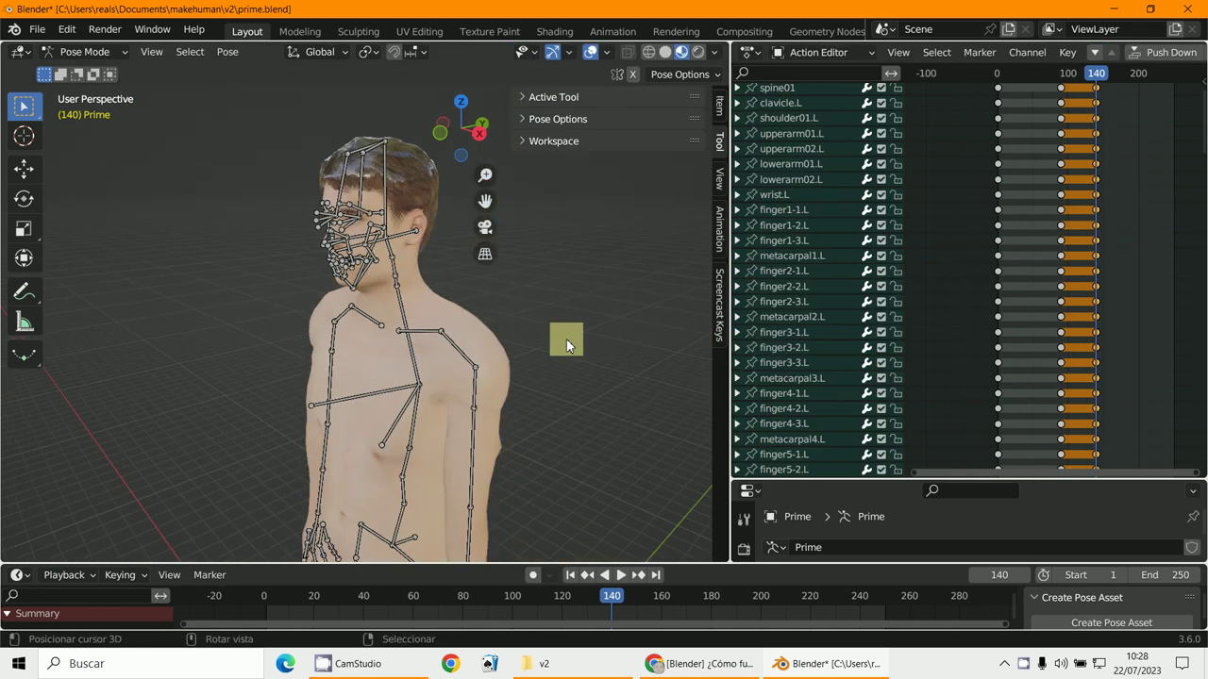
scroll(653, 324, up, 4)
mouse_move(653, 324)
middle_down()
mouse_move(478, 305)
mouse_move(566, 359)
mouse_move(537, 340)
mouse_move(560, 473)
mouse_move(546, 498)
mouse_move(669, 553)
middle_up()
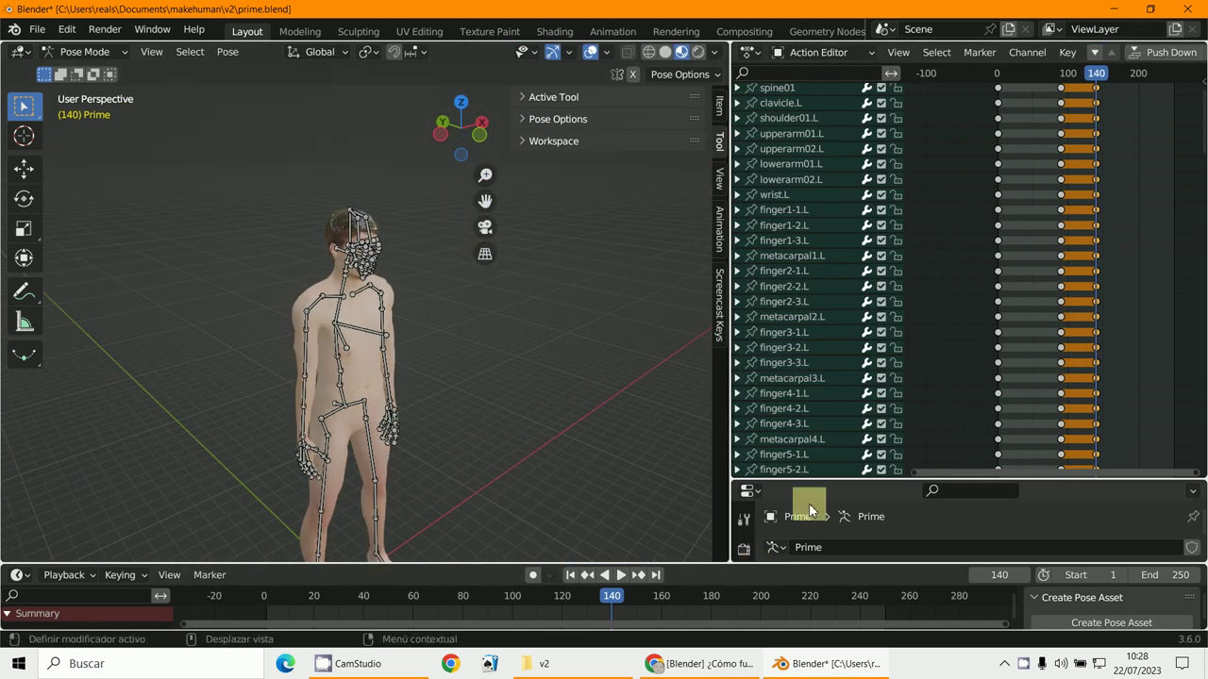
Enlarge the Properties editor, show the Prime object's constraints, and open the Add Object Constraint list.
drag(807, 483, 804, 174)
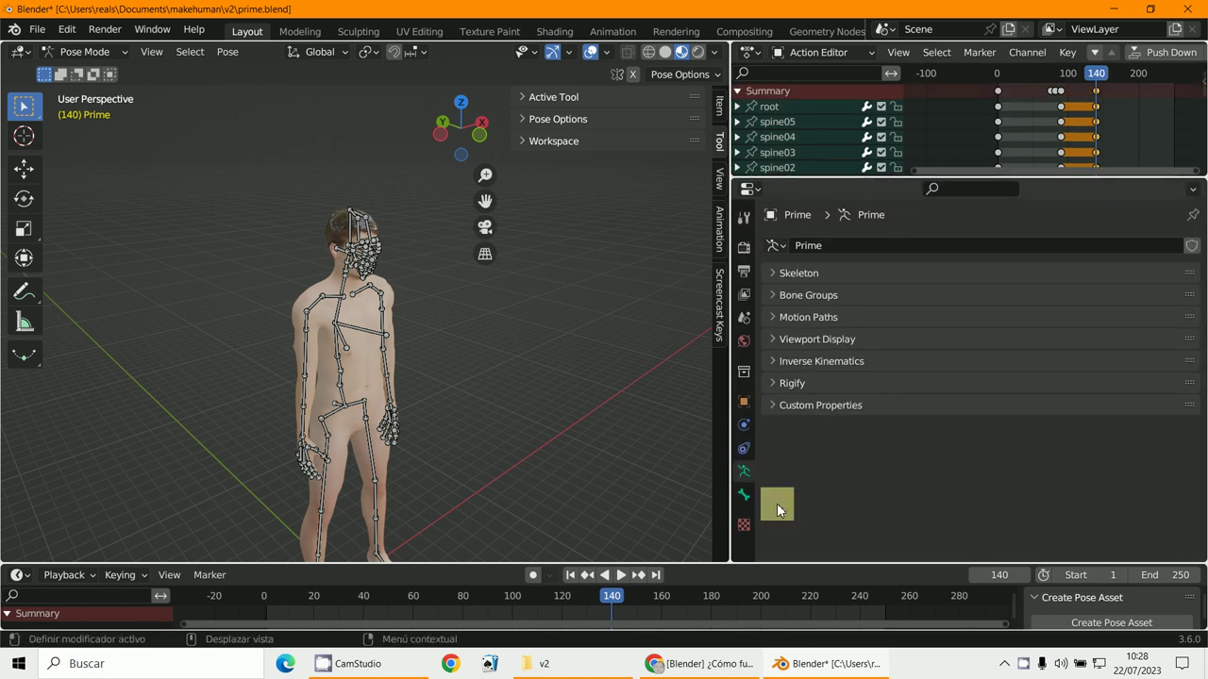
scroll(345, 365, up, 2)
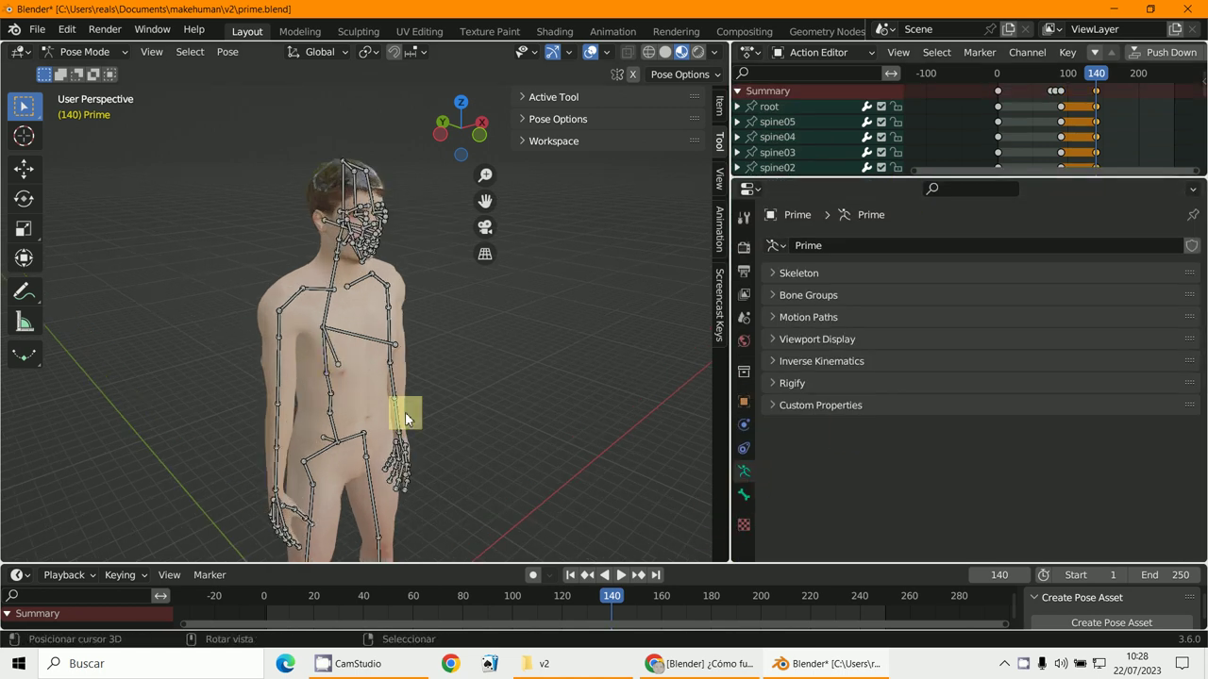
scroll(291, 405, up, 1)
scroll(325, 466, up, 1)
scroll(351, 405, up, 1)
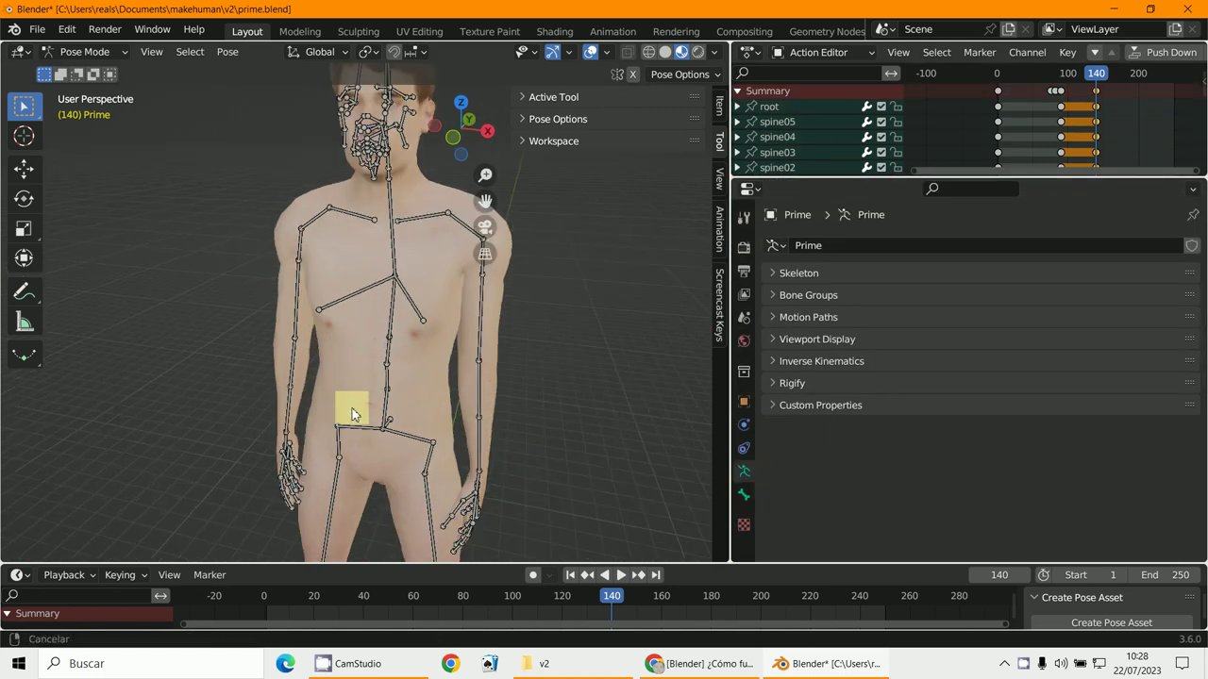
scroll(438, 390, up, 2)
scroll(436, 392, up, 2)
scroll(396, 358, down, 3)
scroll(372, 385, down, 2)
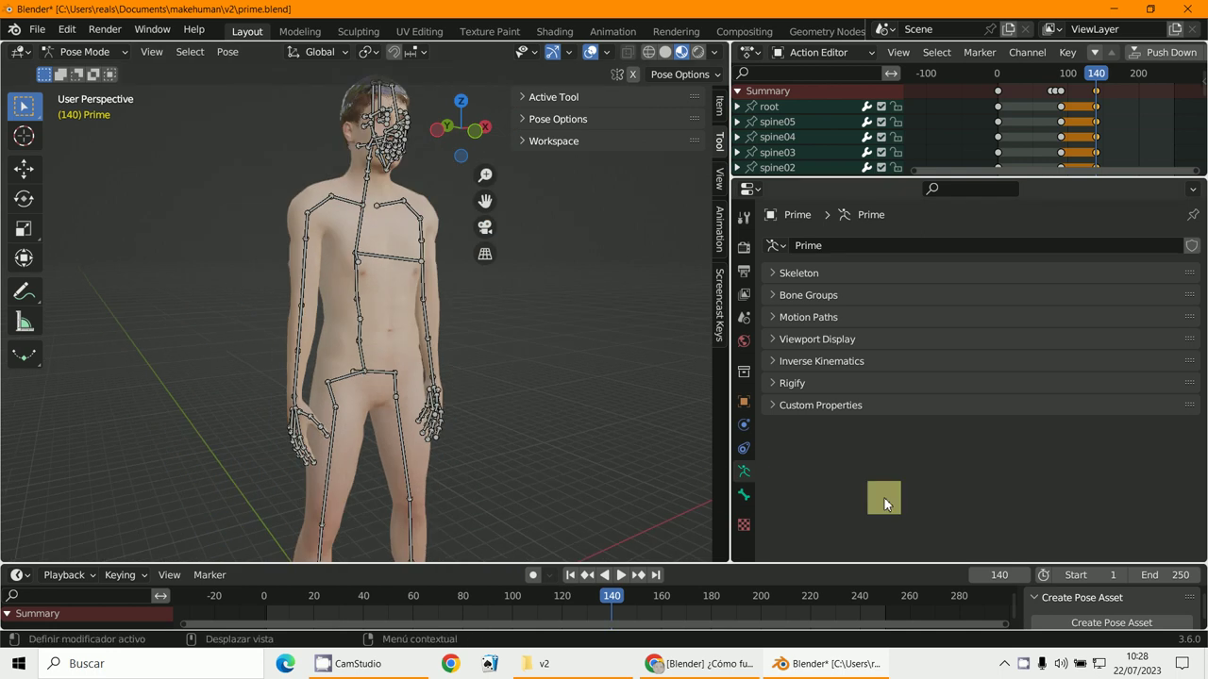
click(746, 449)
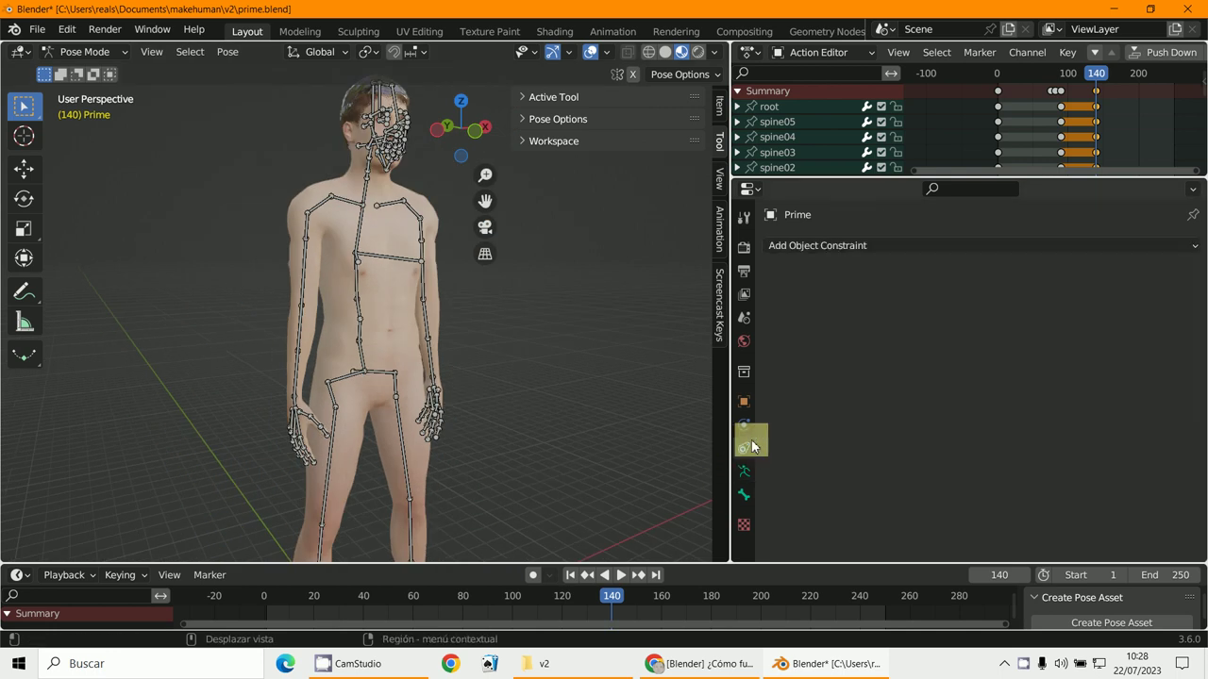
click(965, 250)
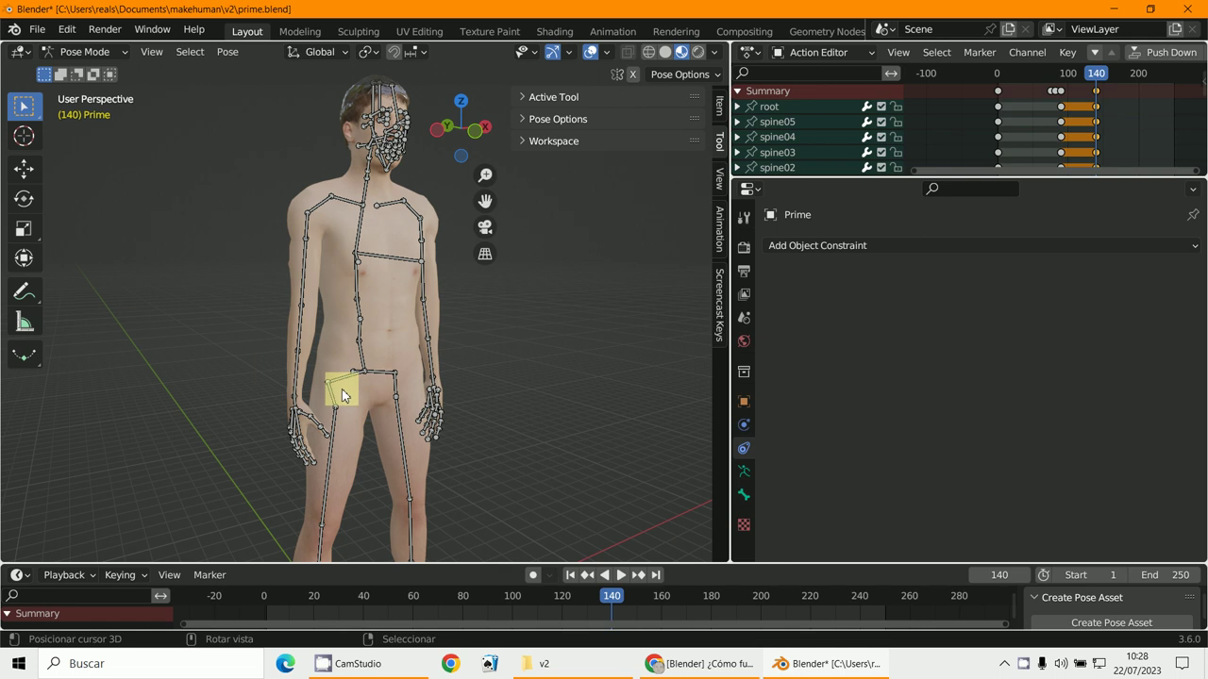
Orbit the viewport to see the figure from the front.
middle_drag(342, 395, 316, 438)
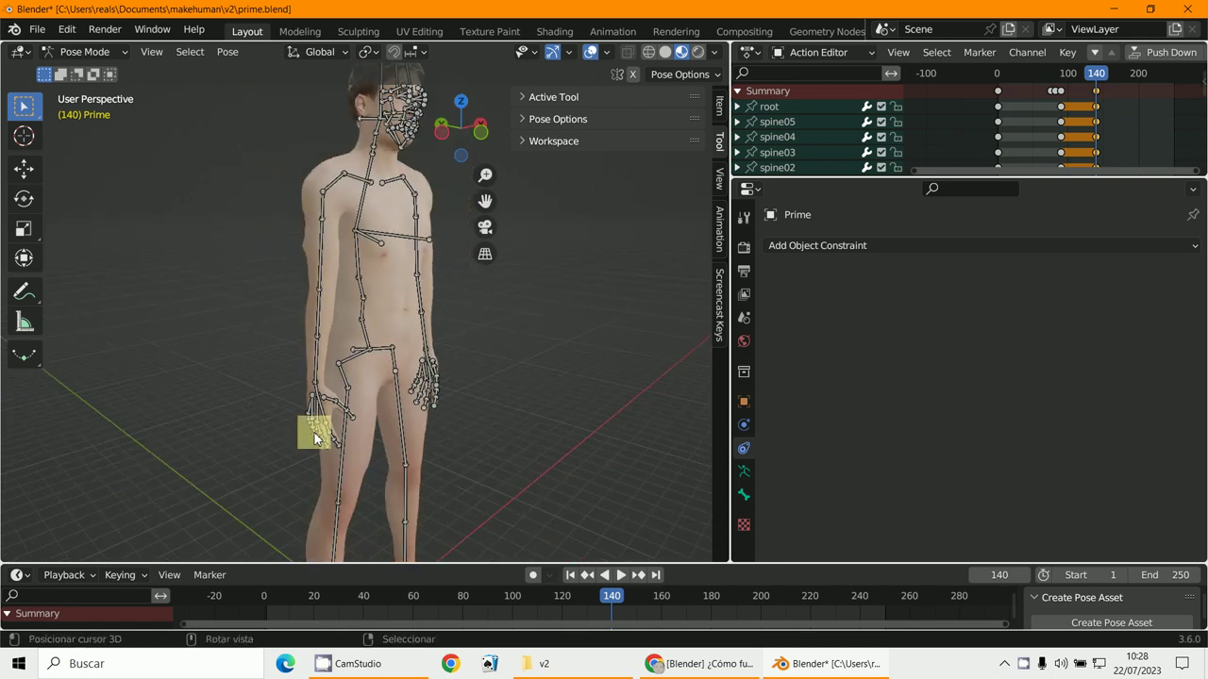
scroll(330, 430, down, 3)
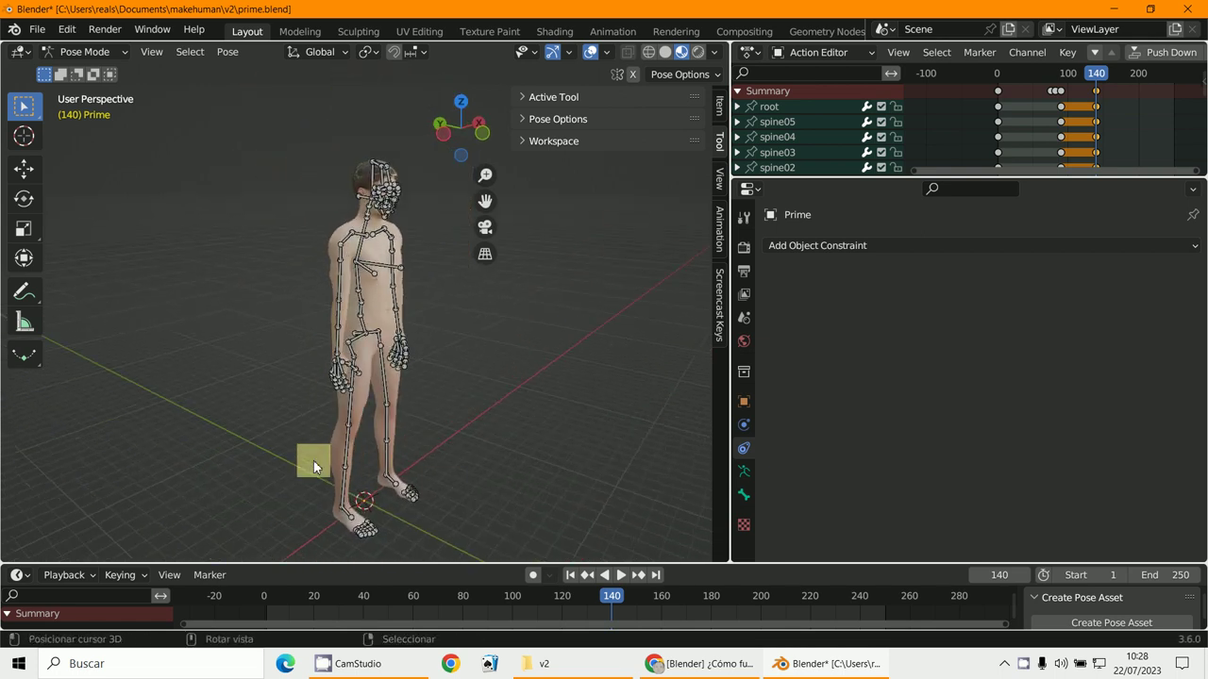
middle_drag(483, 510, 421, 486)
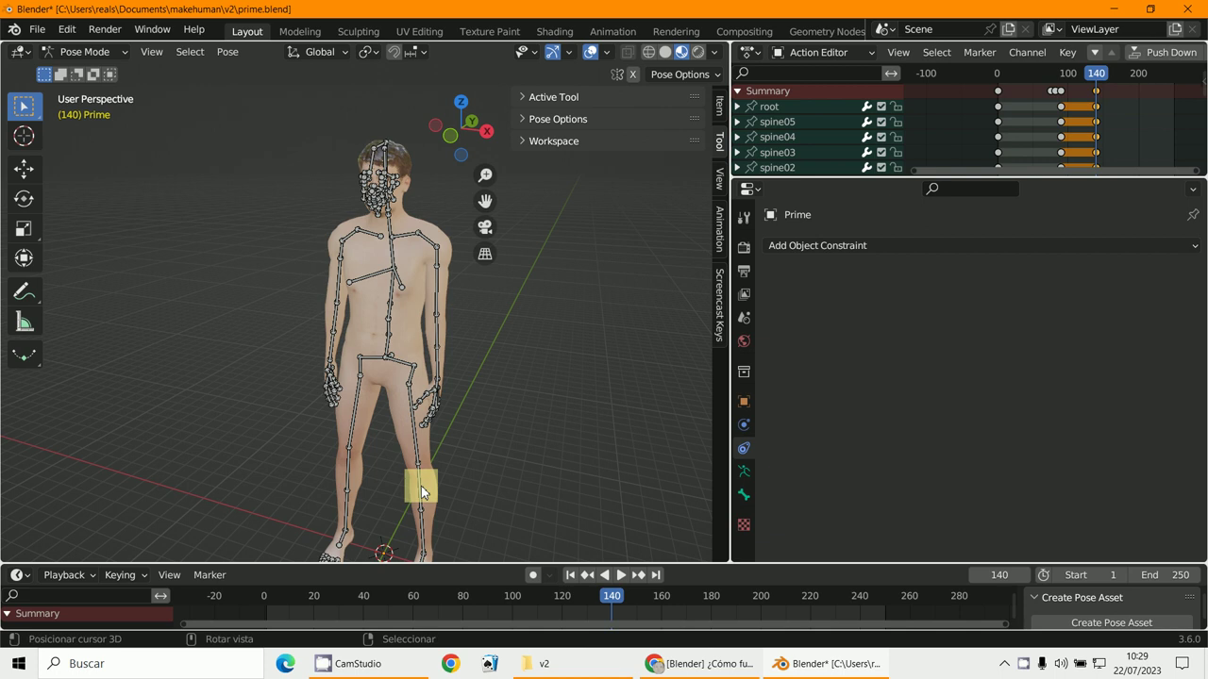
click(358, 664)
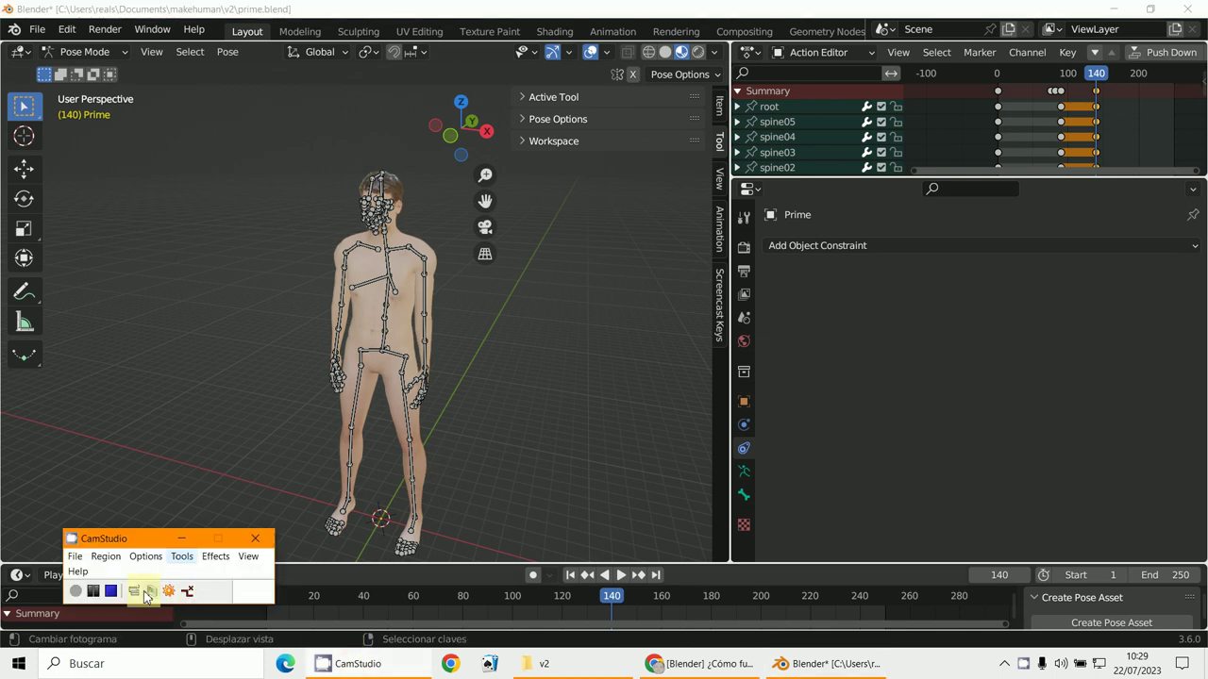